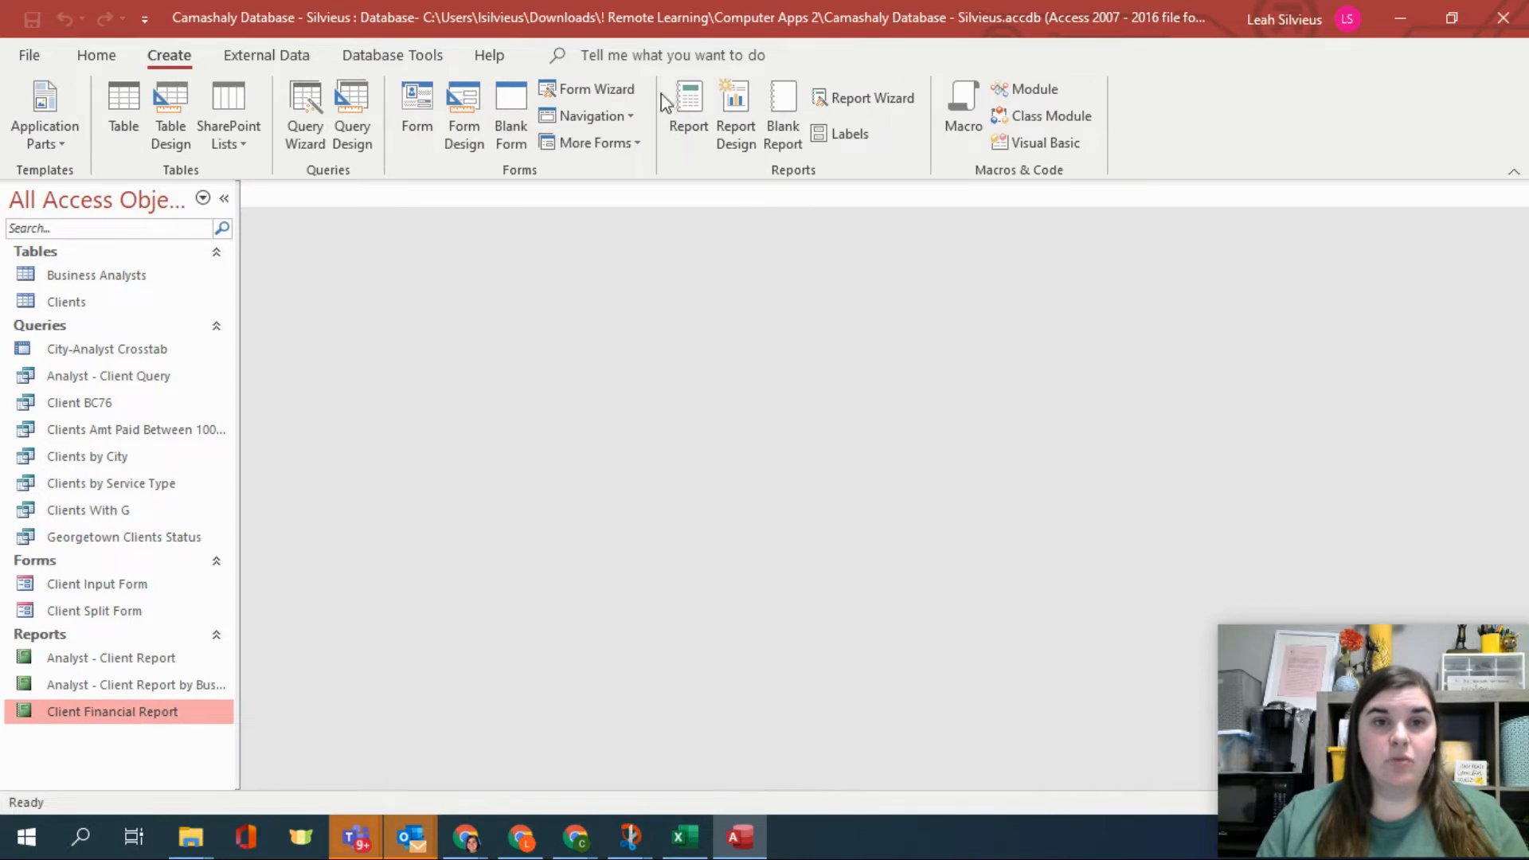
# Start the Report Wizard and add BA Number, Last Name and First Name from the Business Analysts table.
pyautogui.click(827, 102)
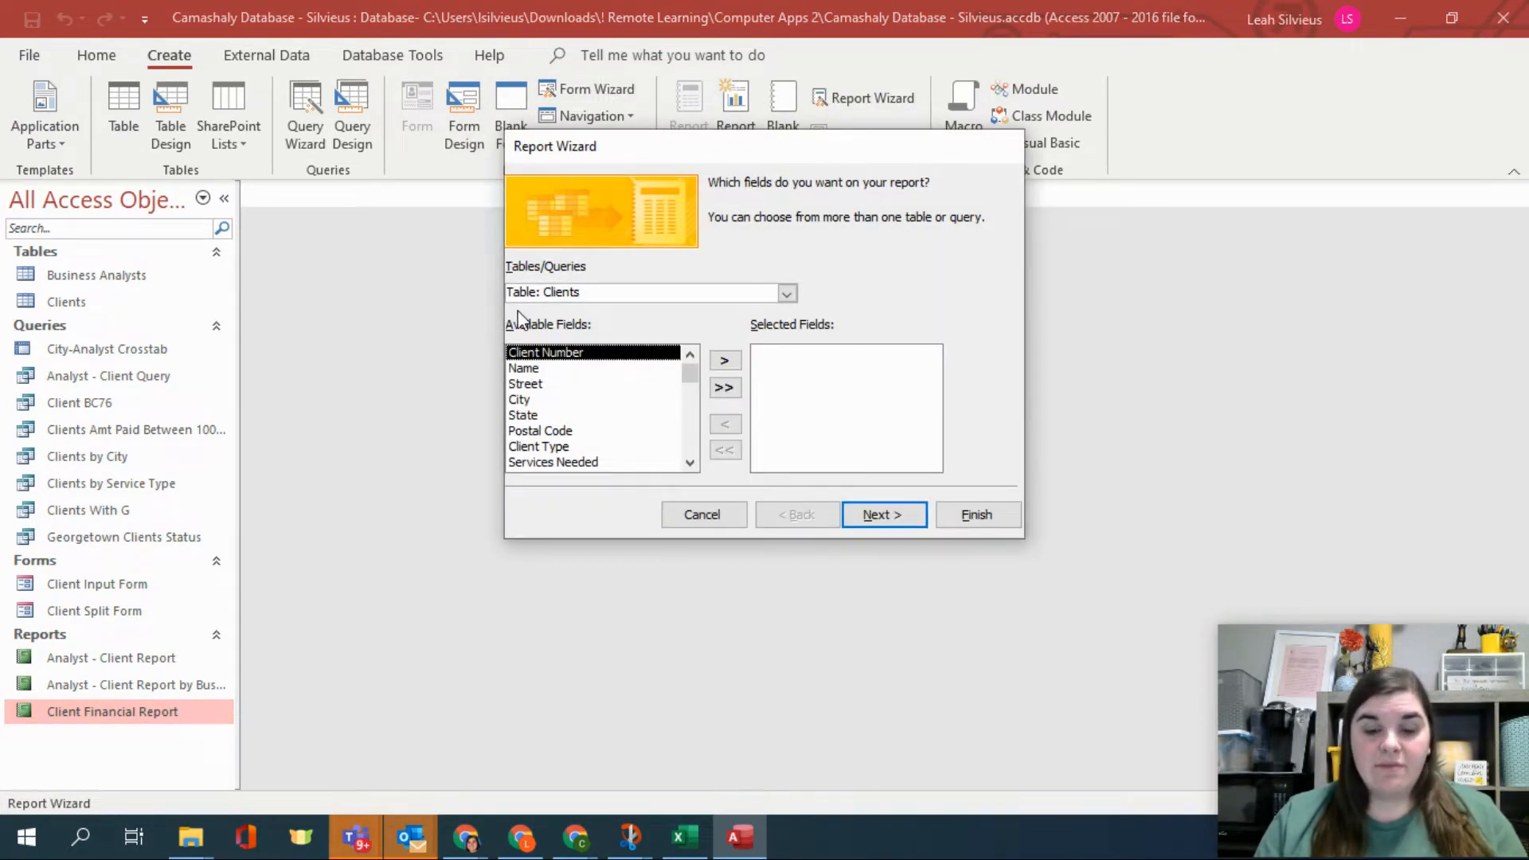
pyautogui.click(787, 294)
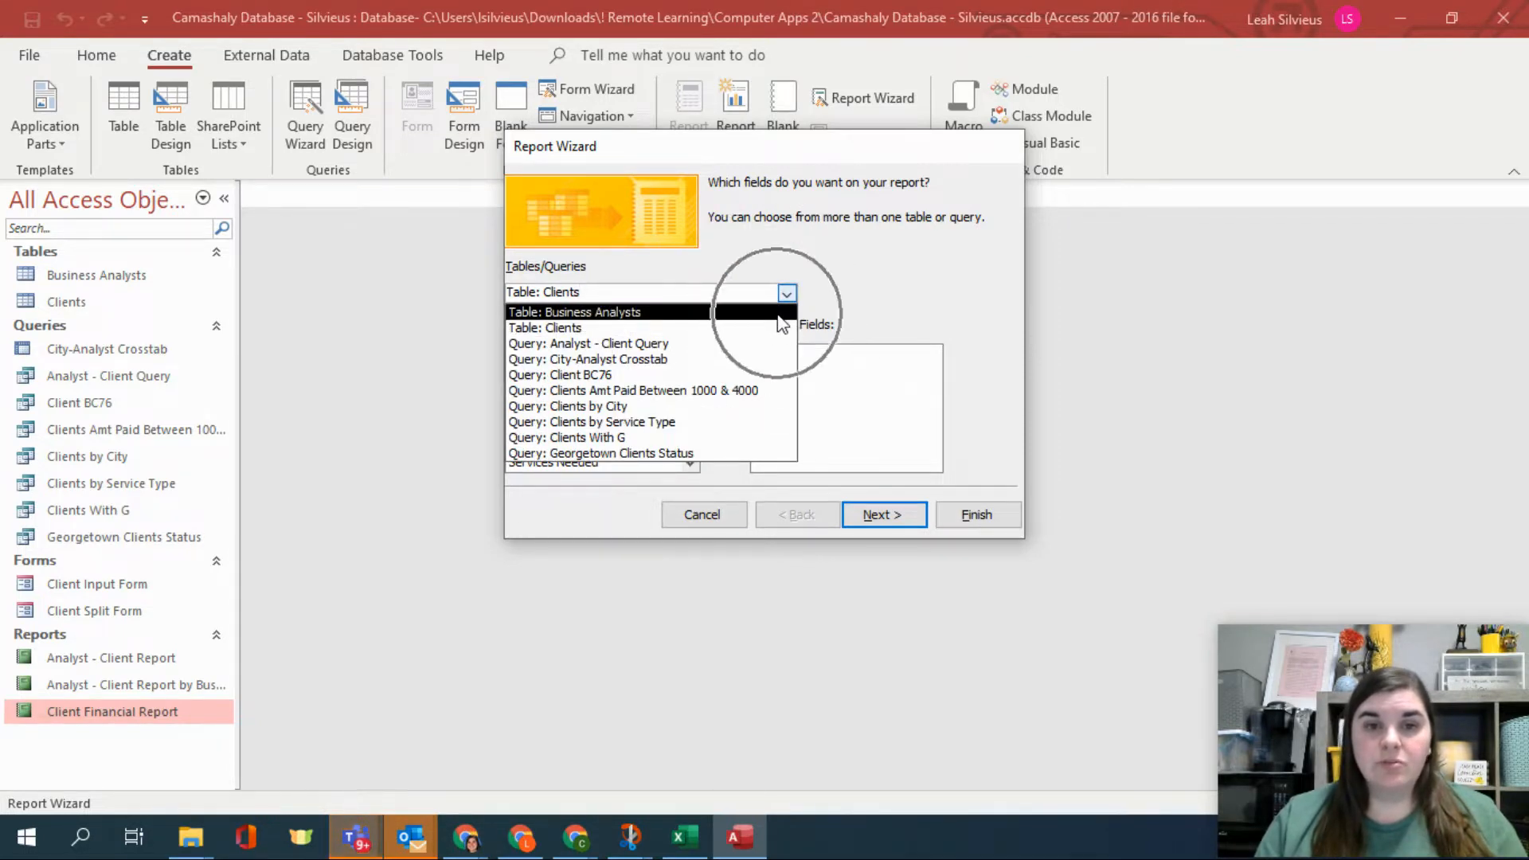
pyautogui.click(780, 315)
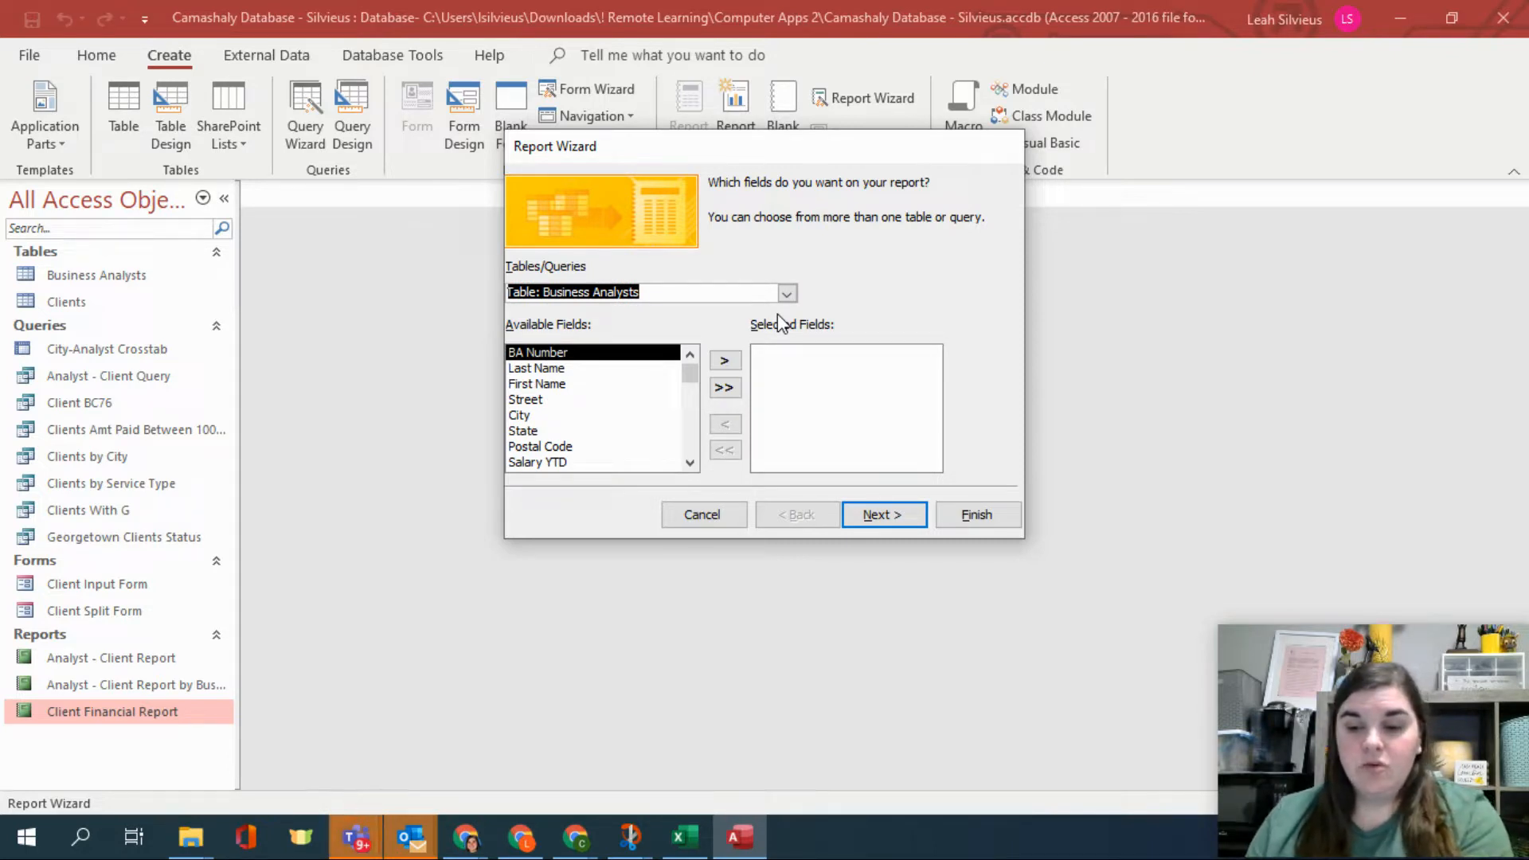
pyautogui.click(725, 361)
pyautogui.click(725, 362)
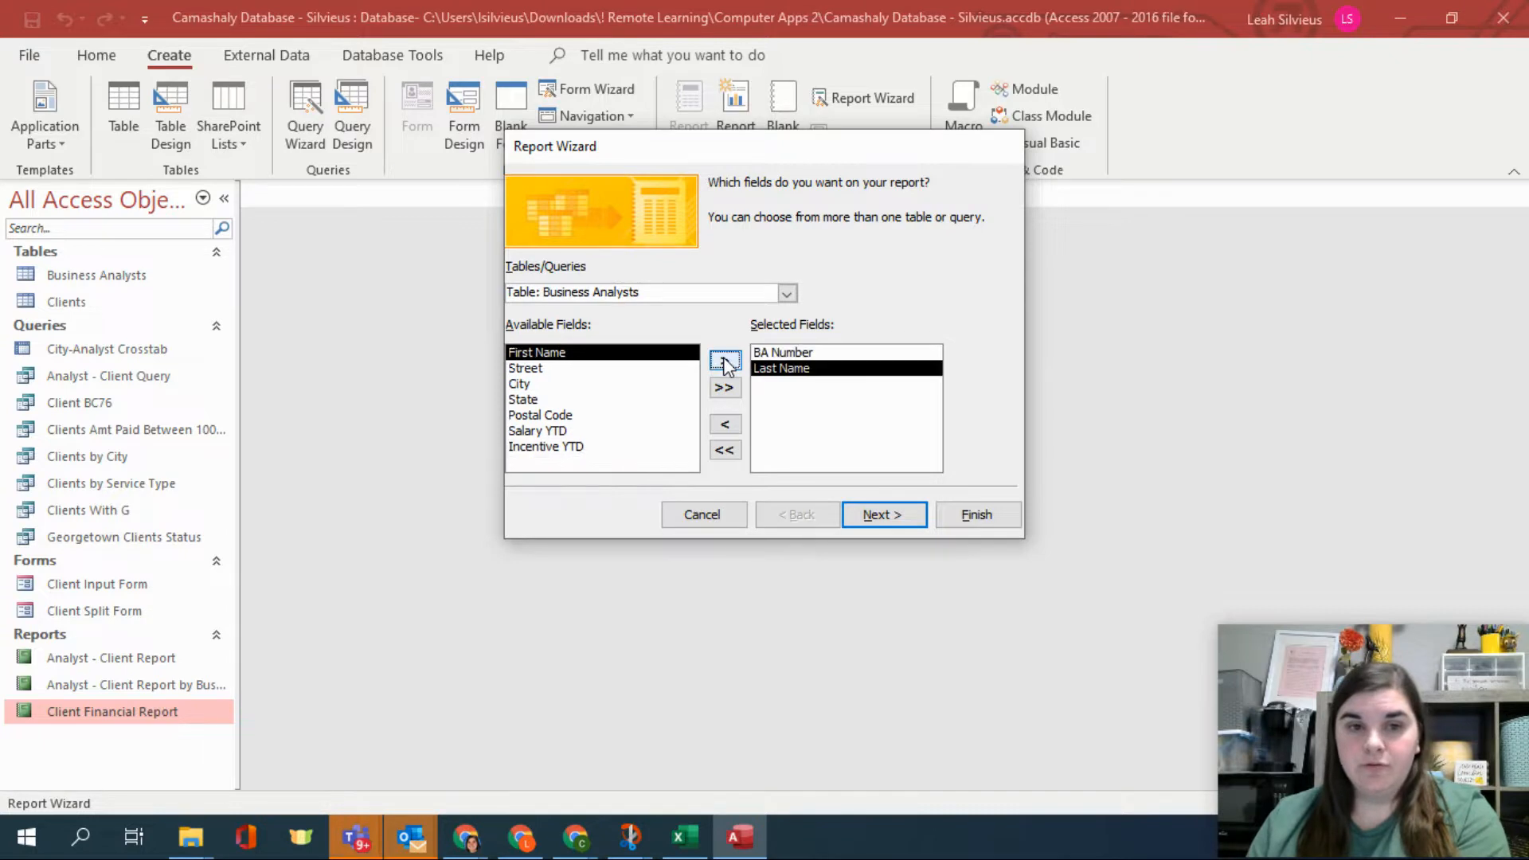
pyautogui.click(724, 362)
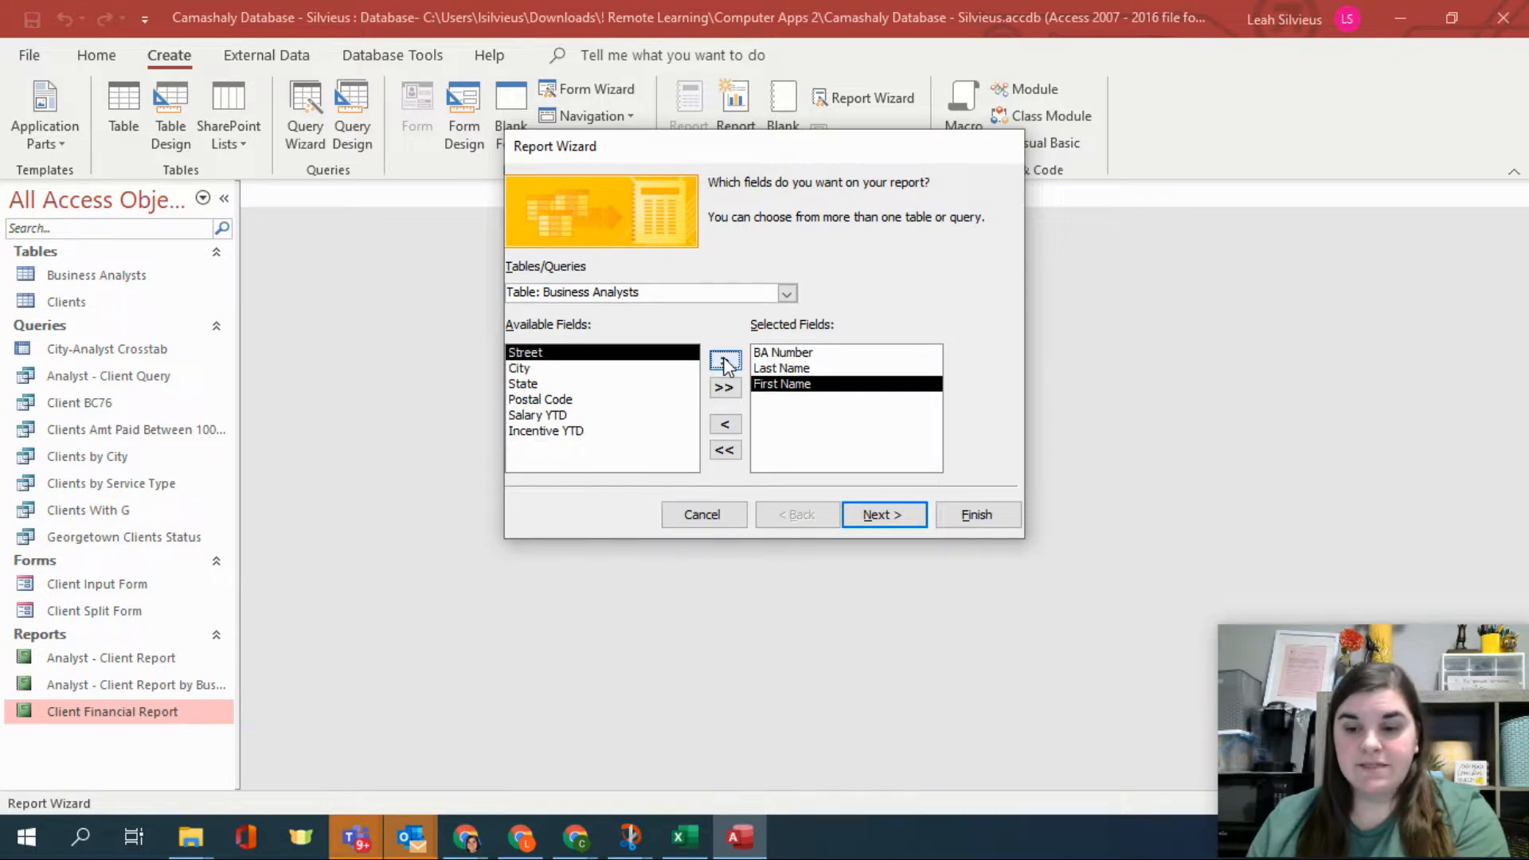
# Add Client Number, Name, Amount Paid and Current Due from the Clients table and continue.
pyautogui.click(787, 293)
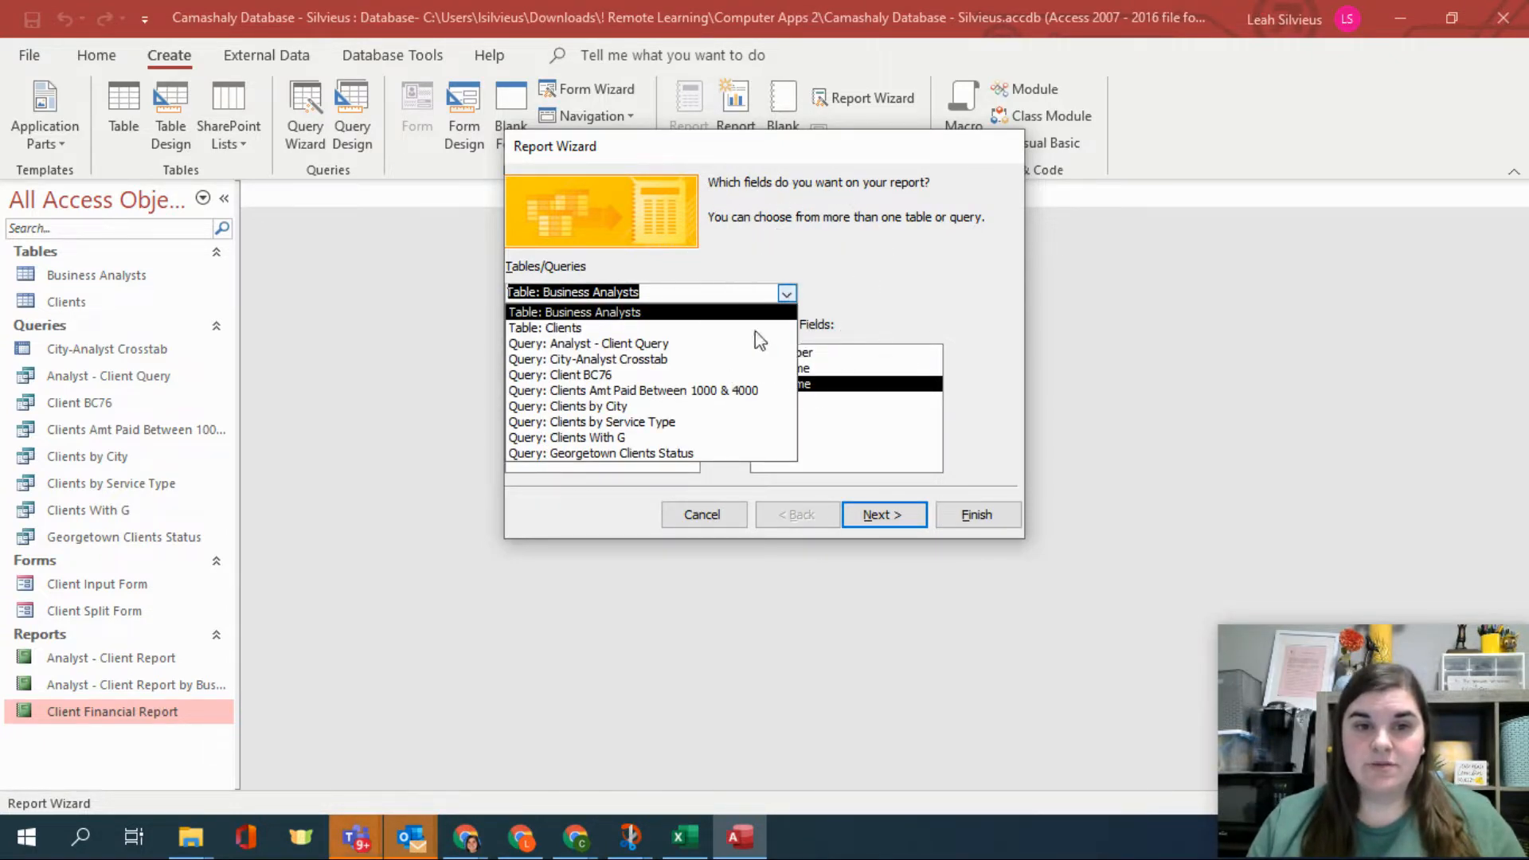
pyautogui.click(637, 327)
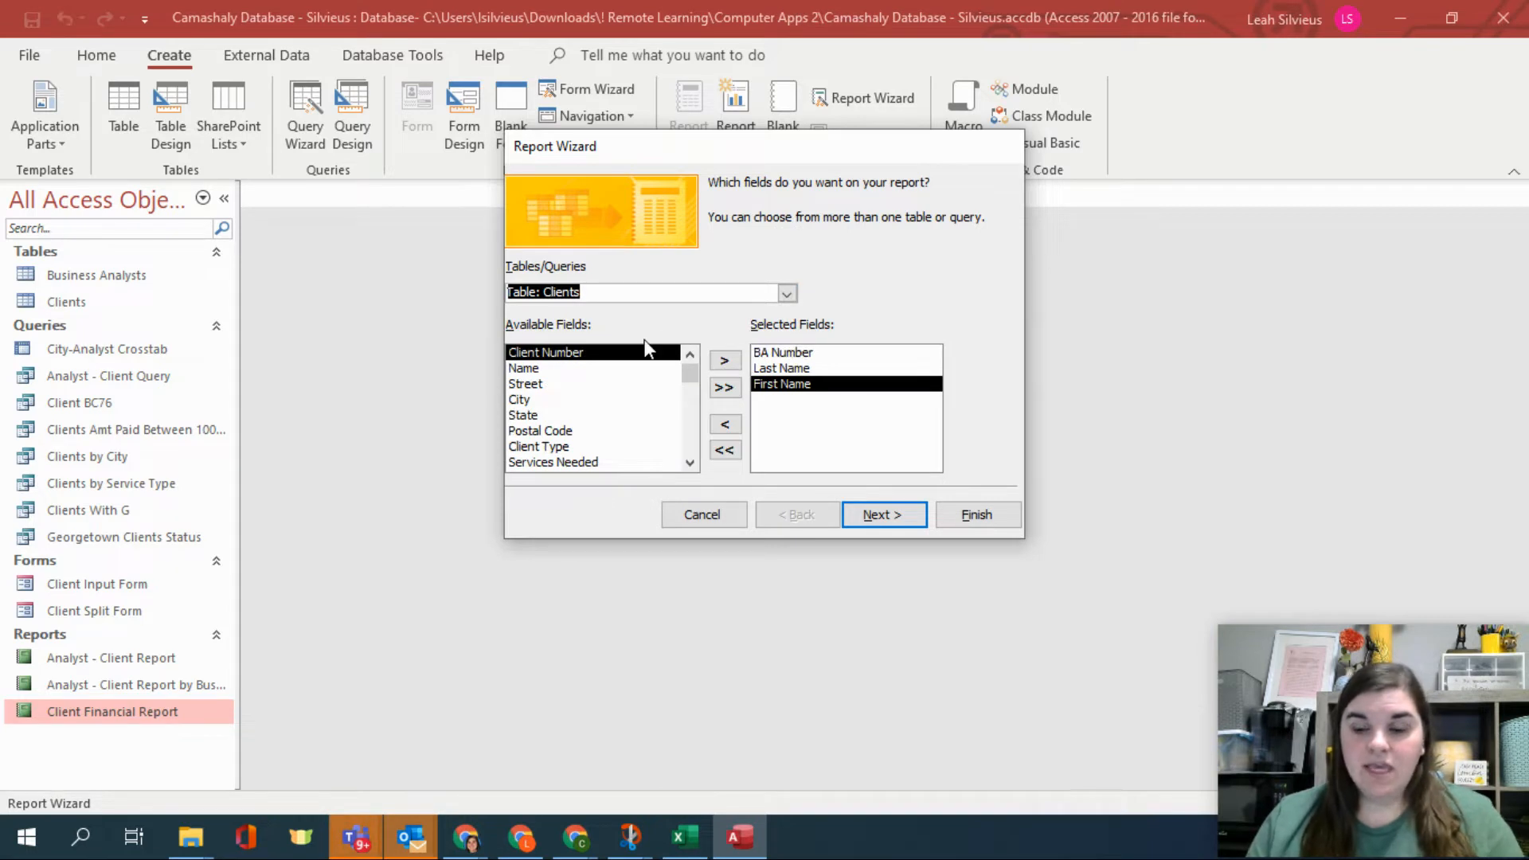
pyautogui.click(728, 362)
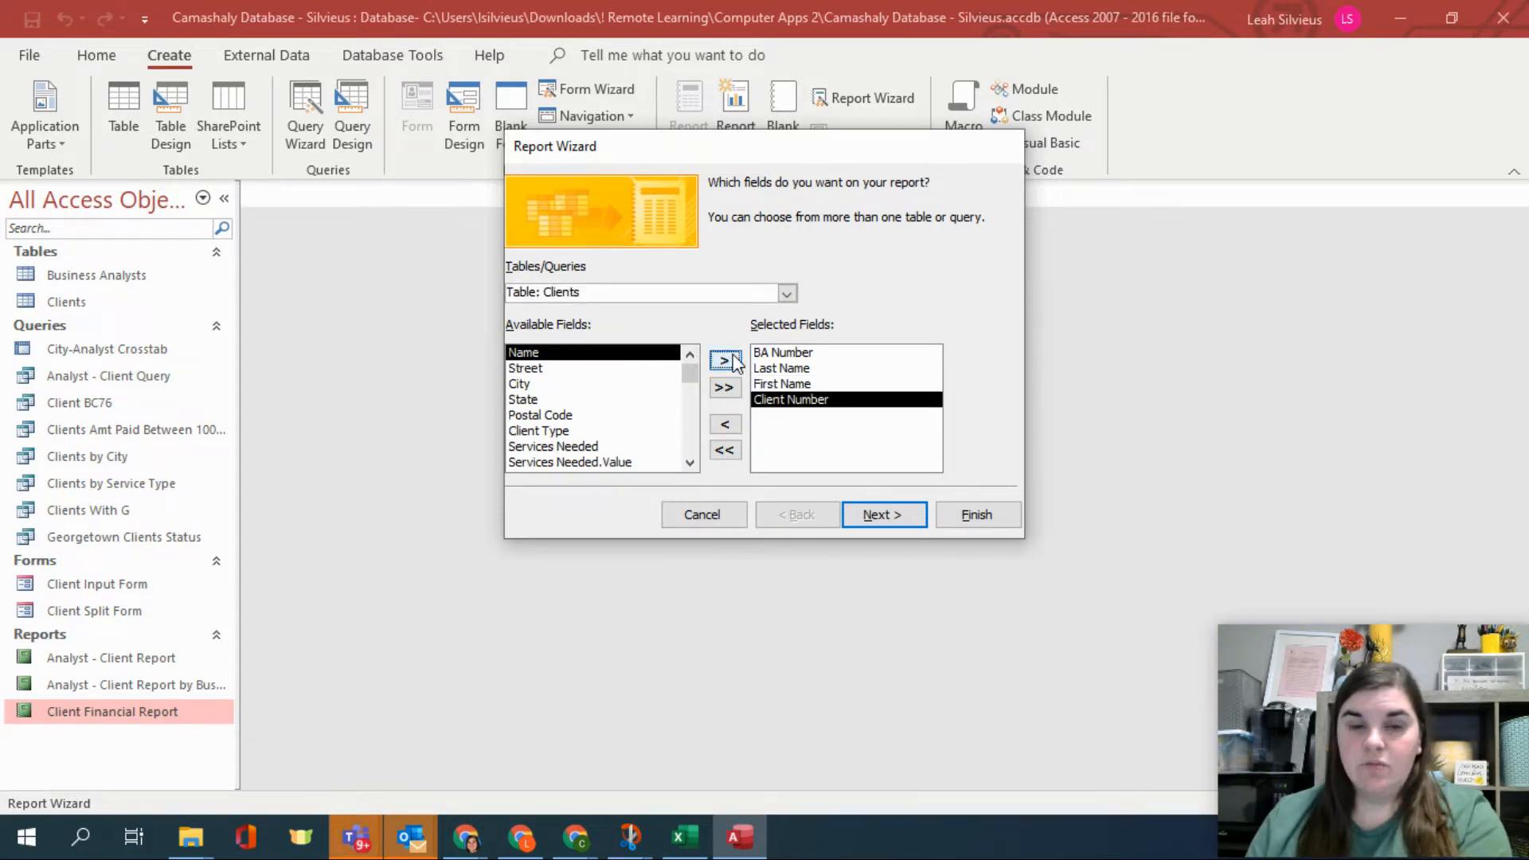
pyautogui.click(722, 363)
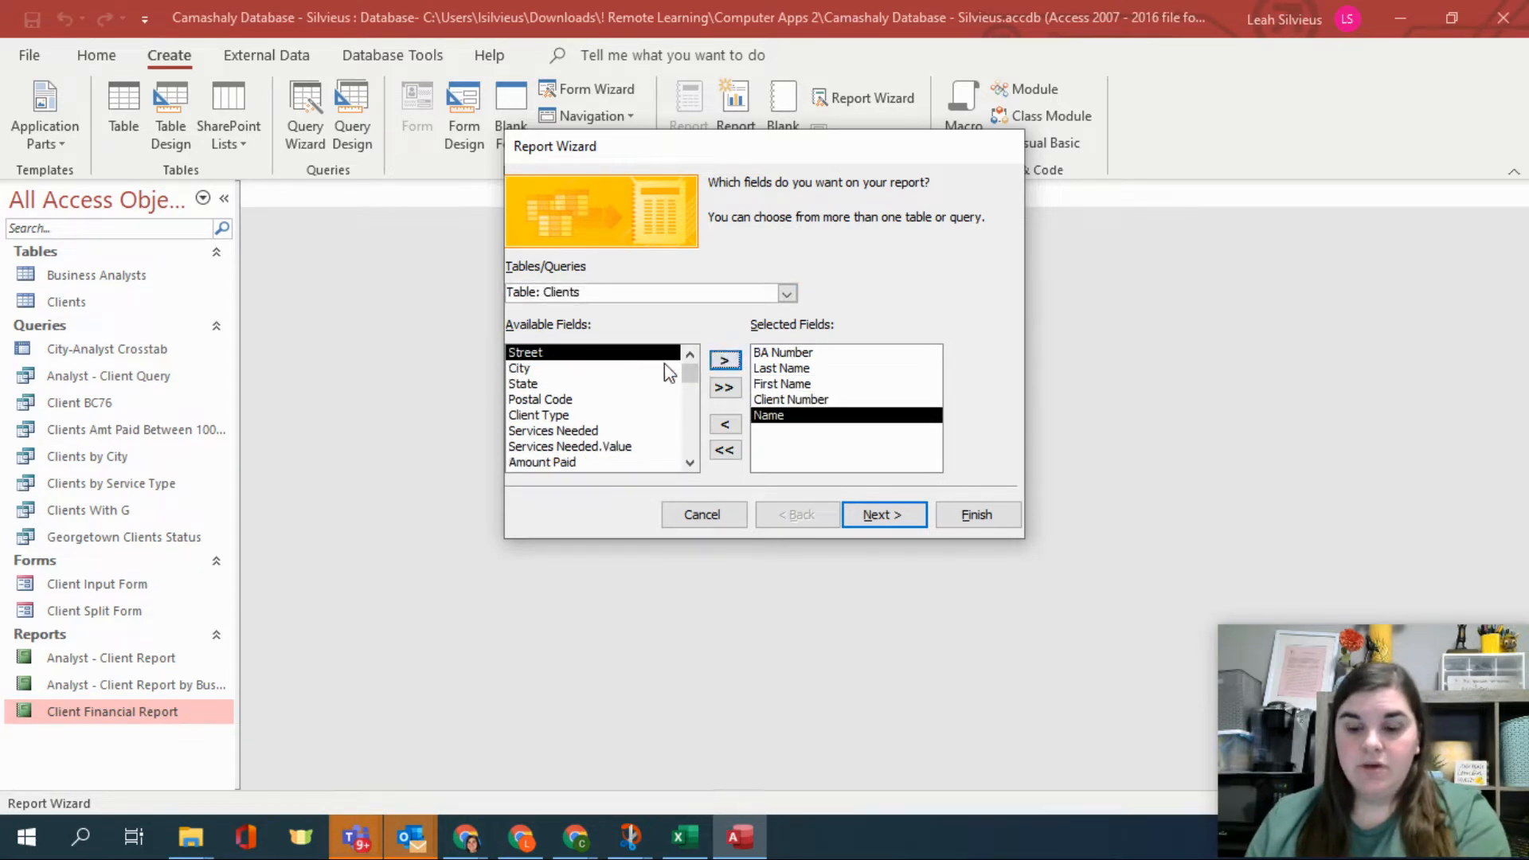
pyautogui.click(562, 464)
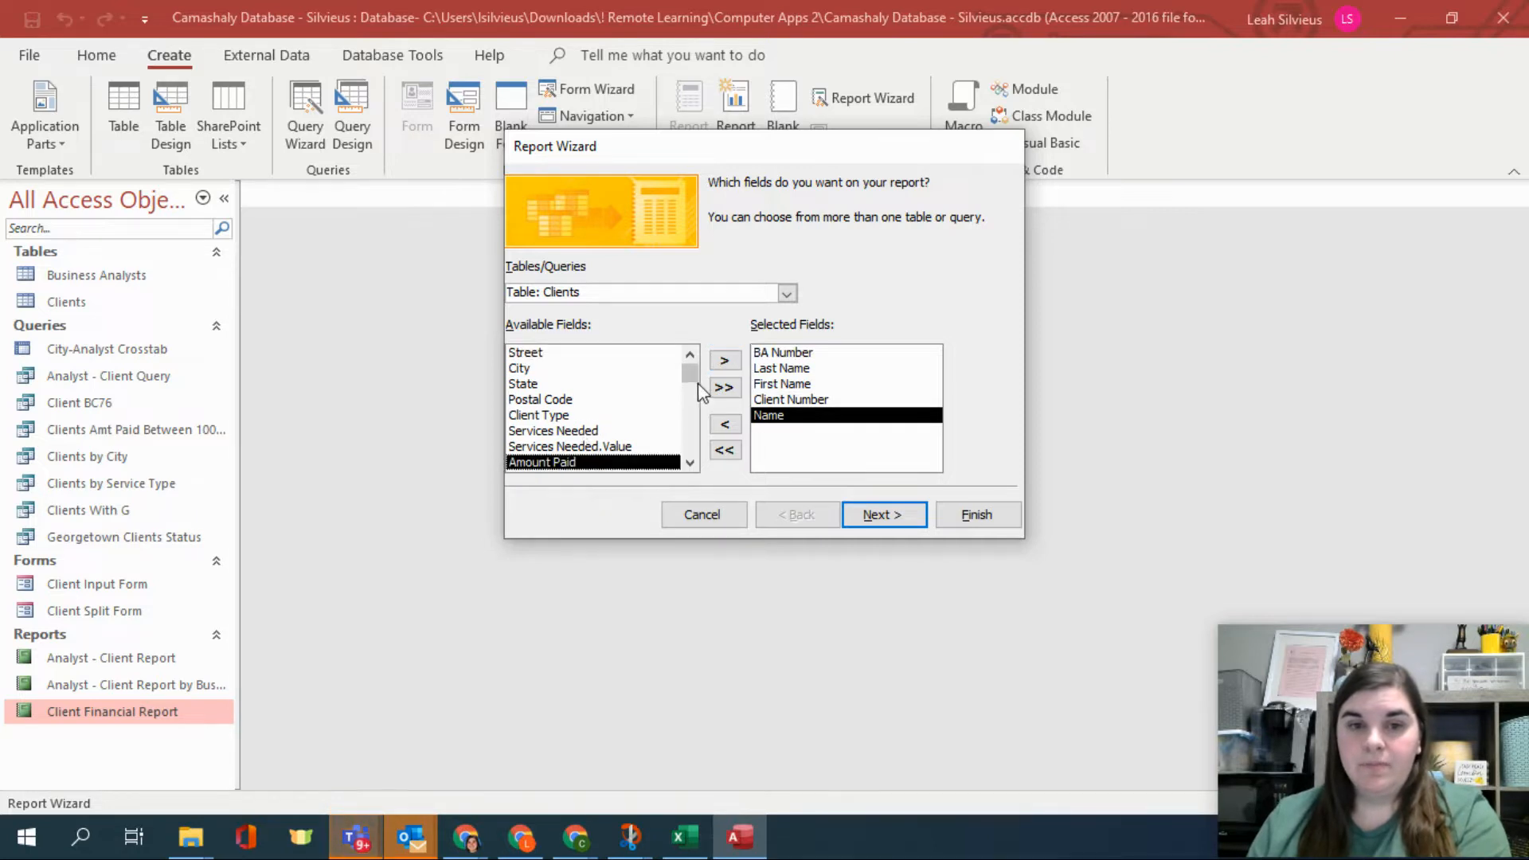
pyautogui.click(722, 362)
pyautogui.click(719, 364)
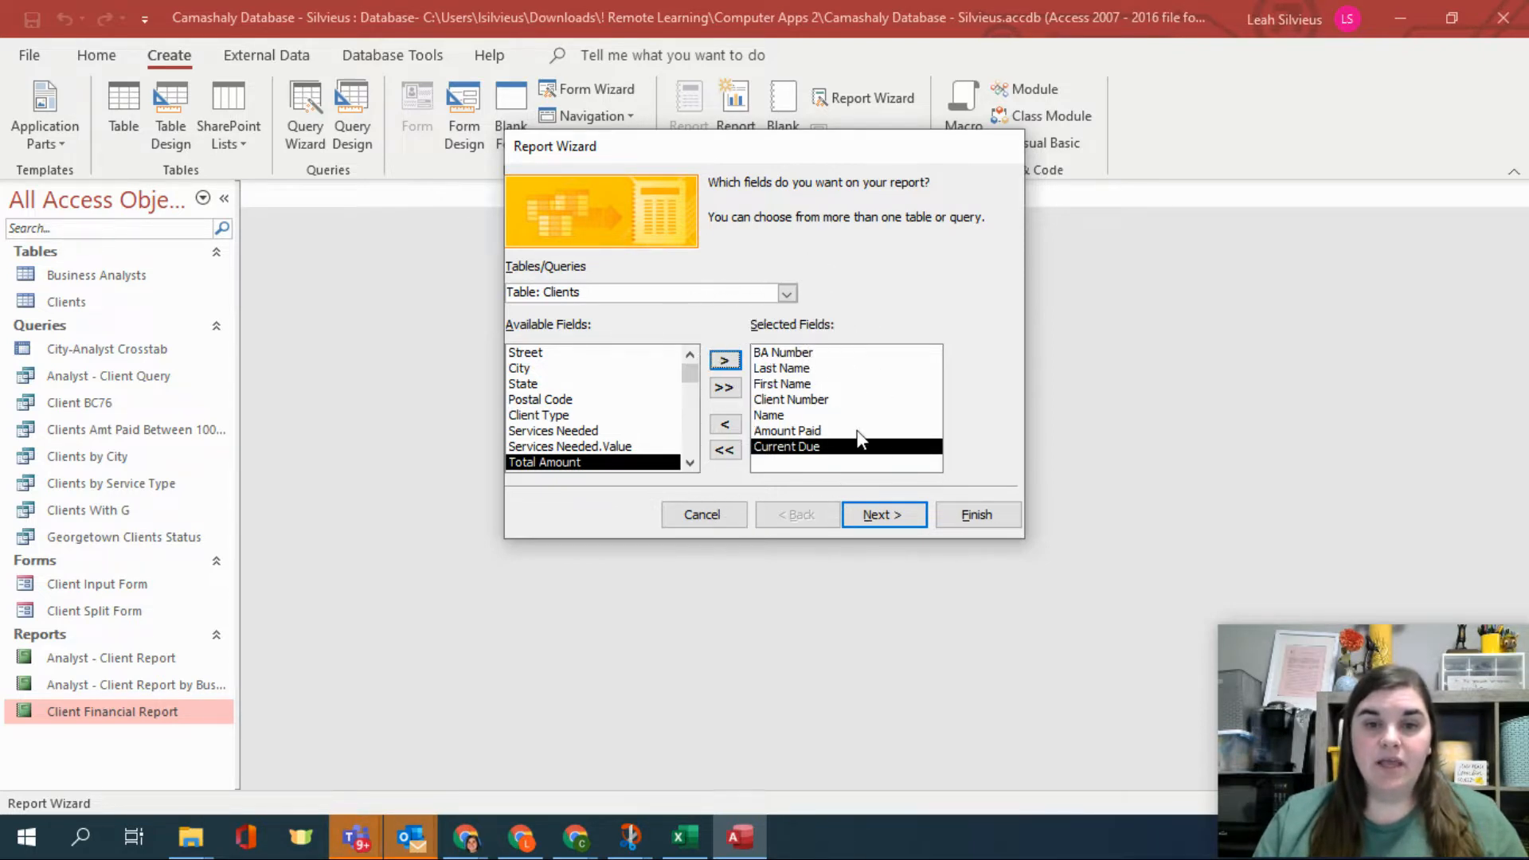
pyautogui.click(892, 516)
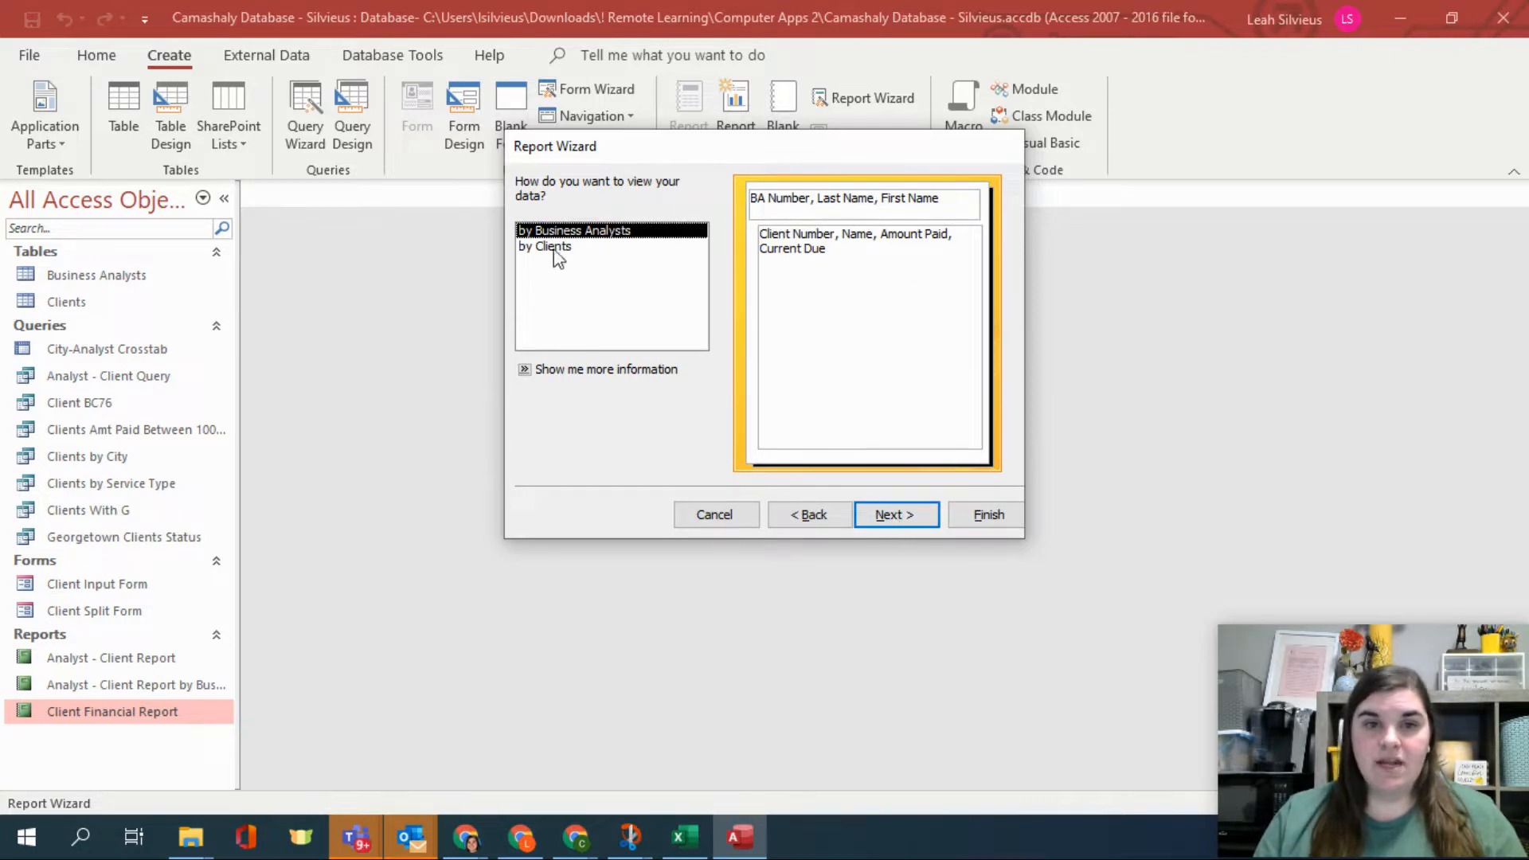
# Compare viewing the data by Clients and by Business Analysts, keep it by Business Analysts, and skip grouping levels.
pyautogui.click(573, 249)
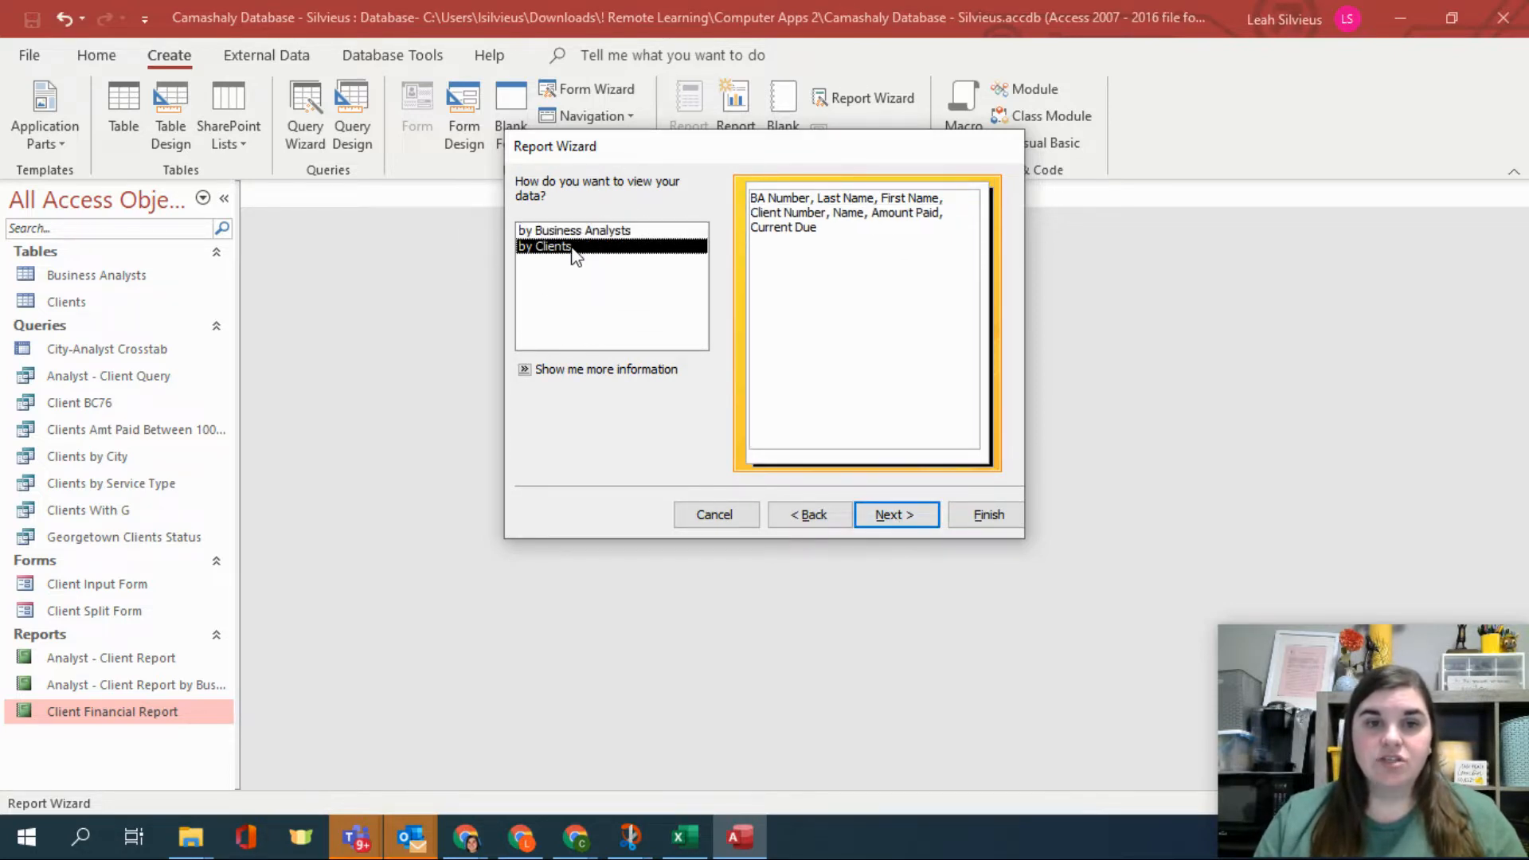
pyautogui.click(575, 231)
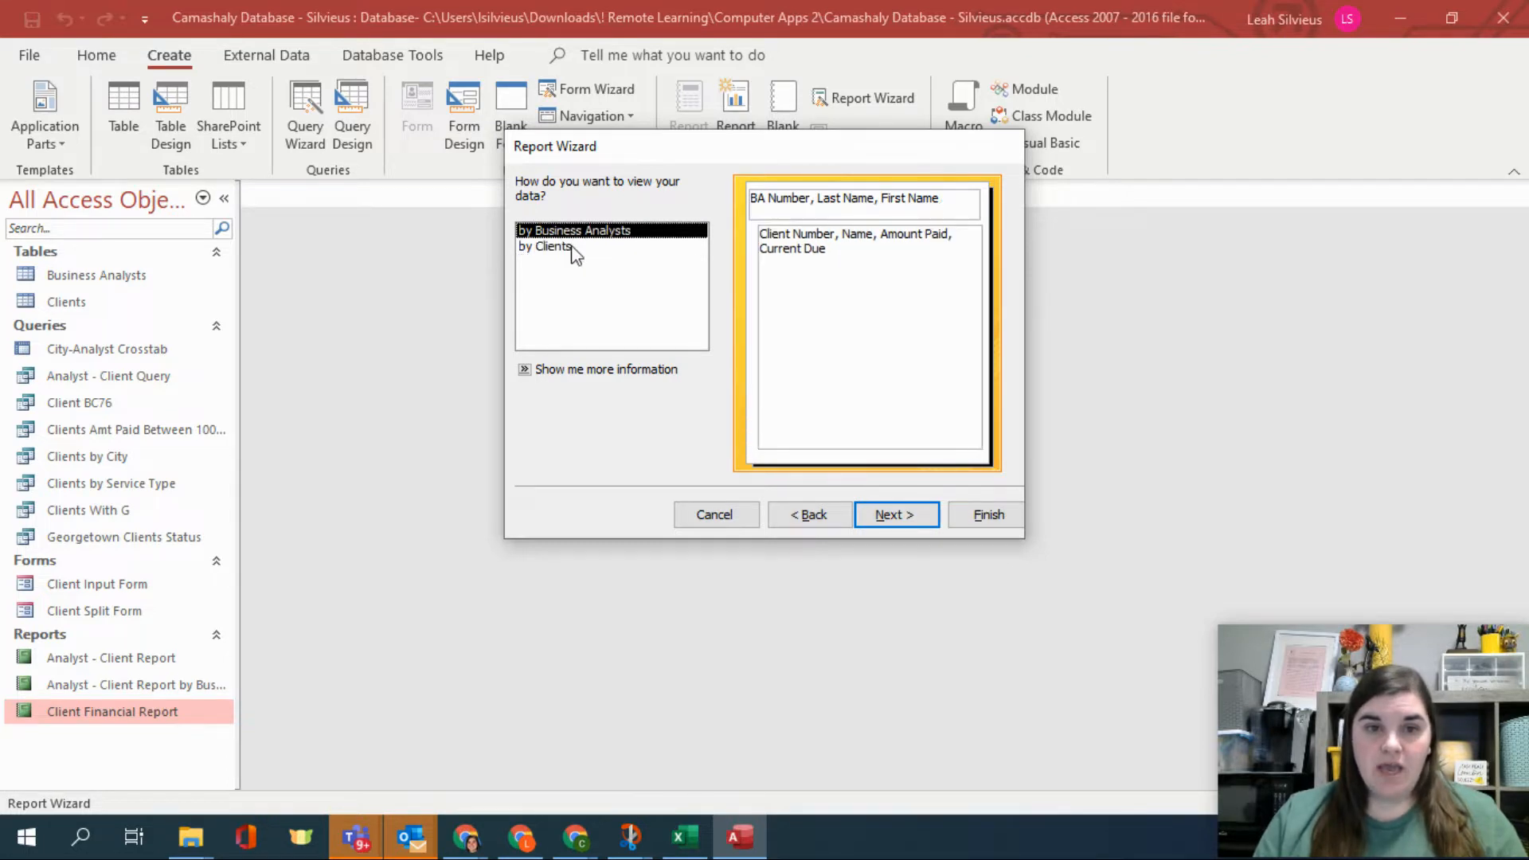
pyautogui.click(573, 249)
pyautogui.click(579, 232)
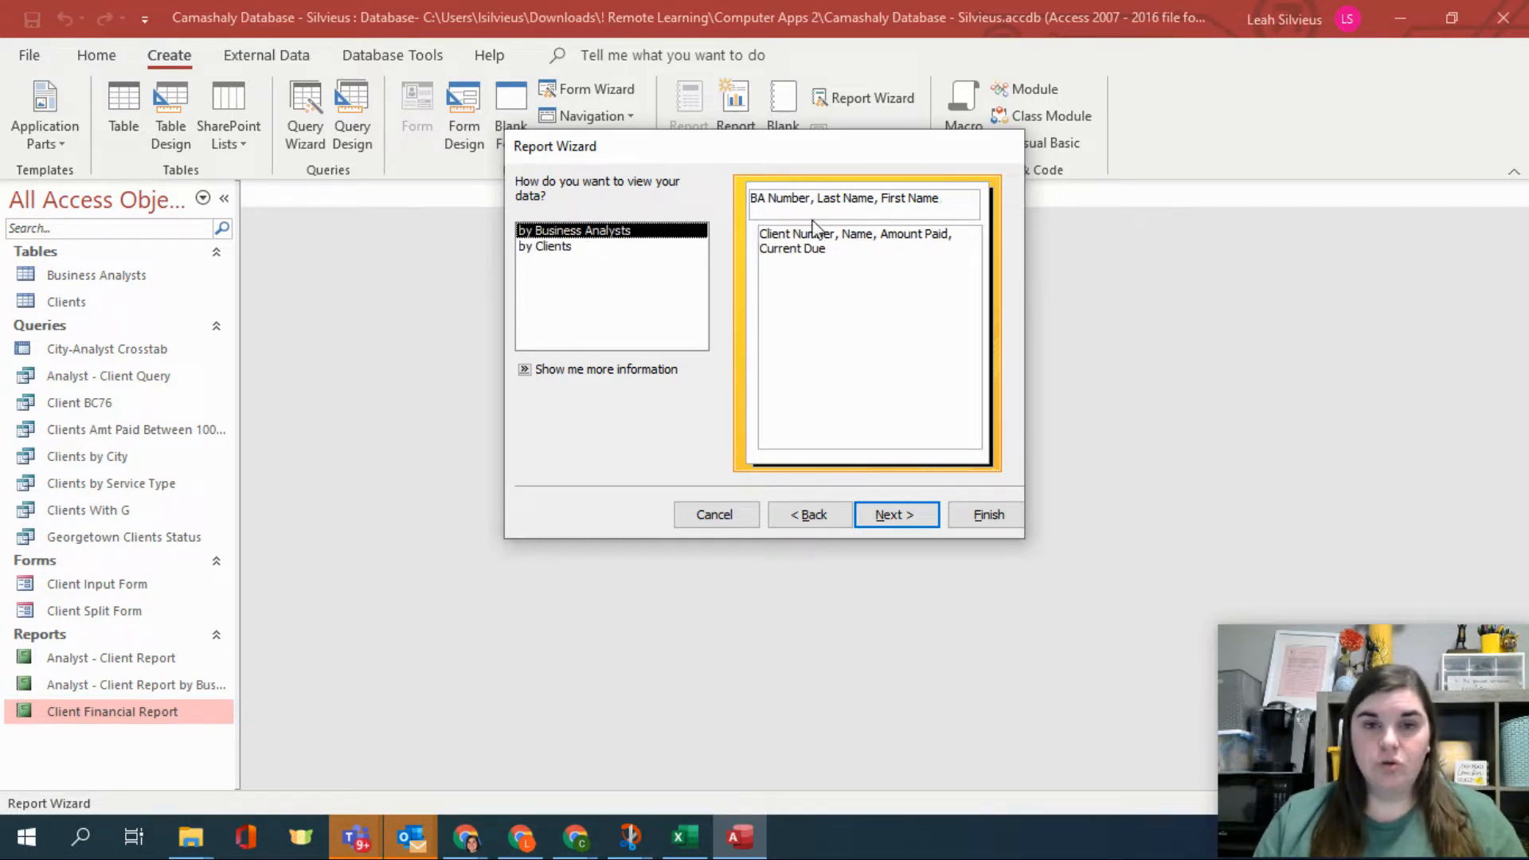
pyautogui.click(554, 251)
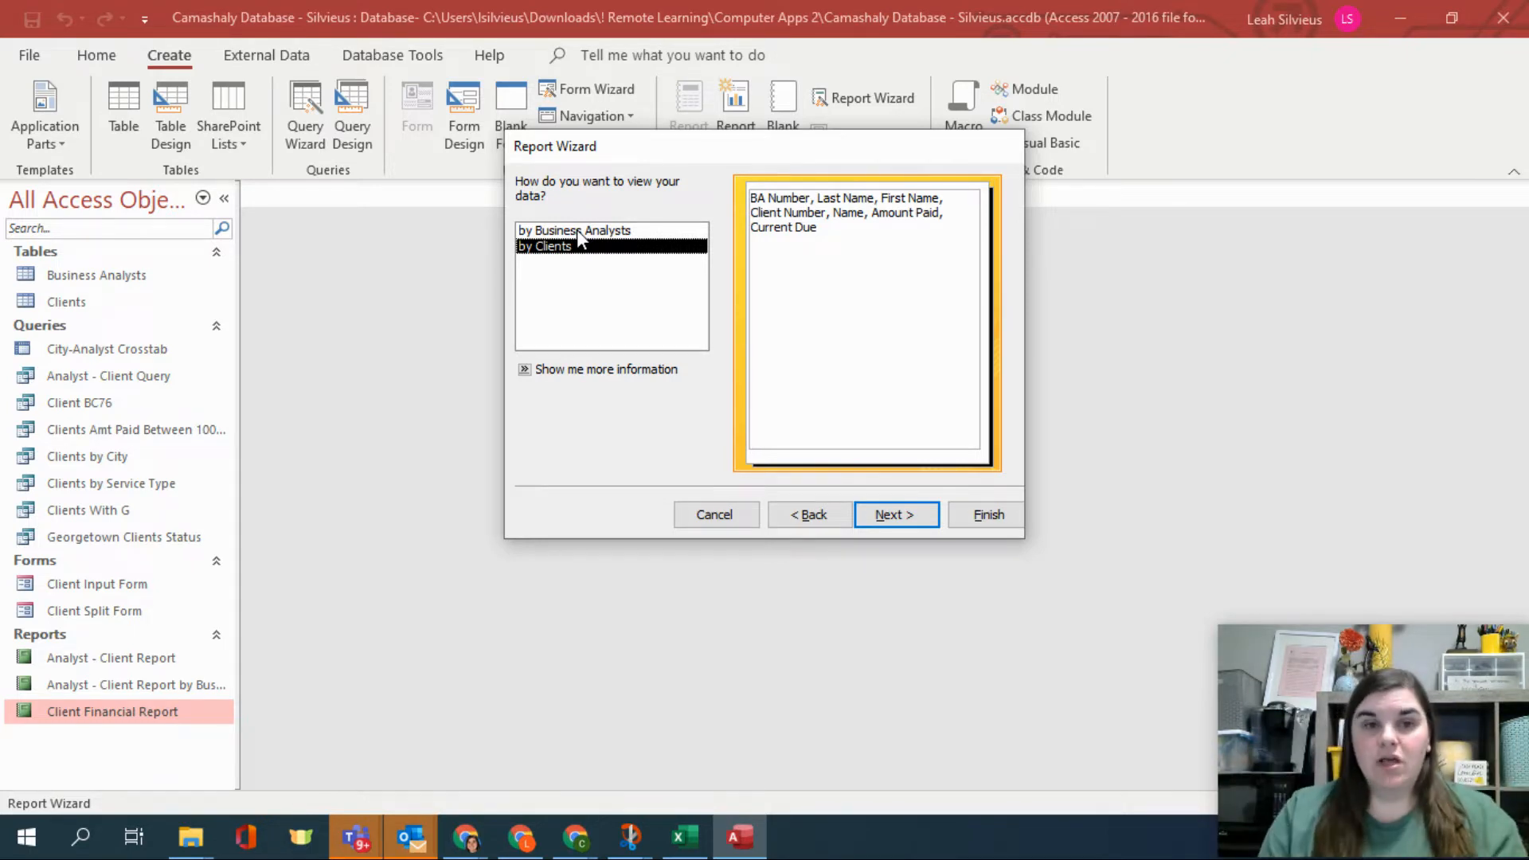
pyautogui.click(654, 232)
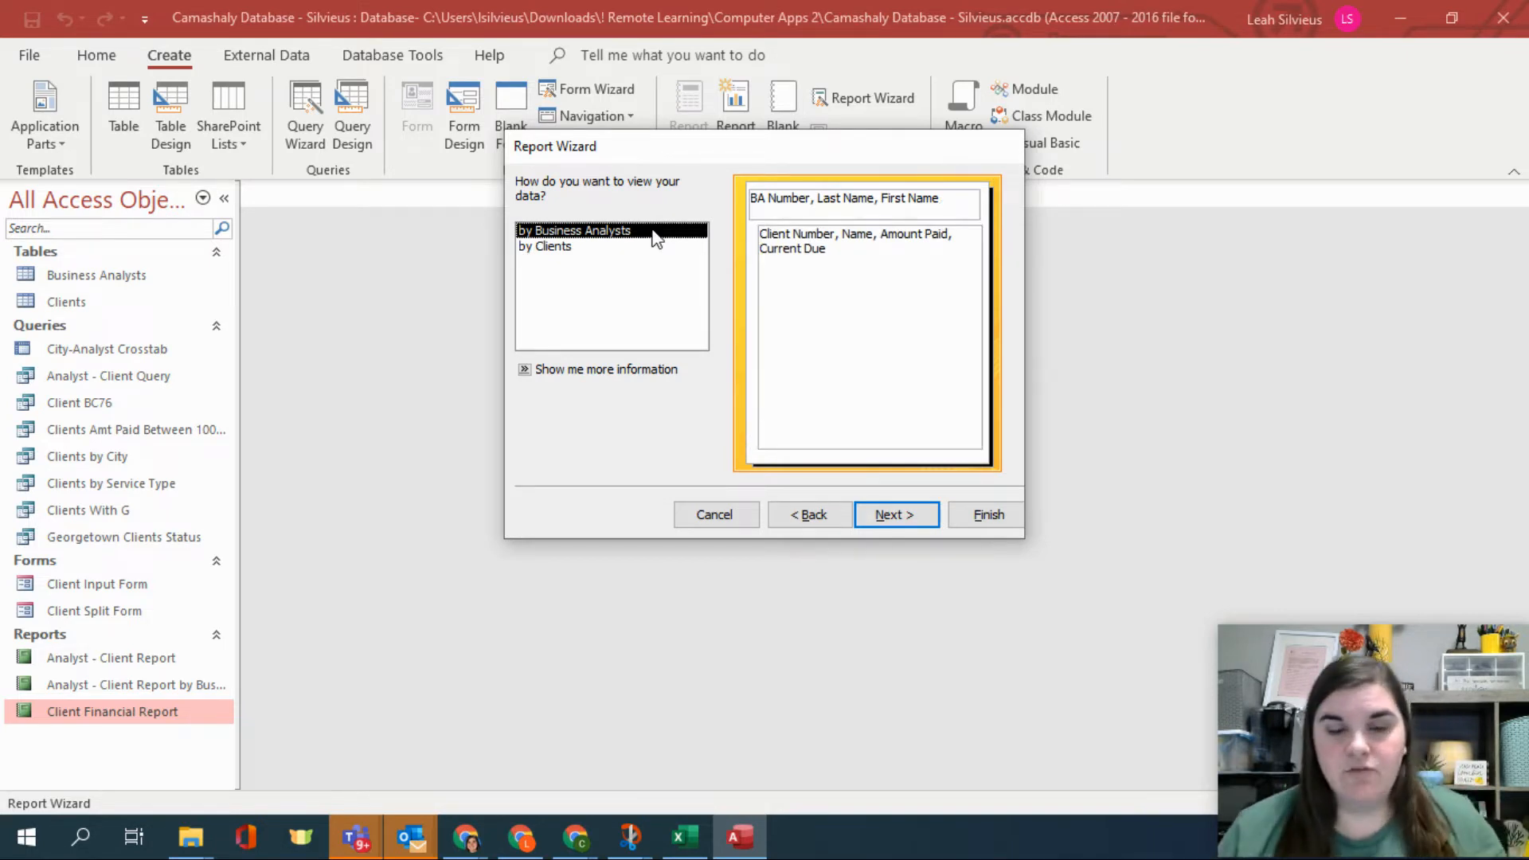
pyautogui.click(882, 515)
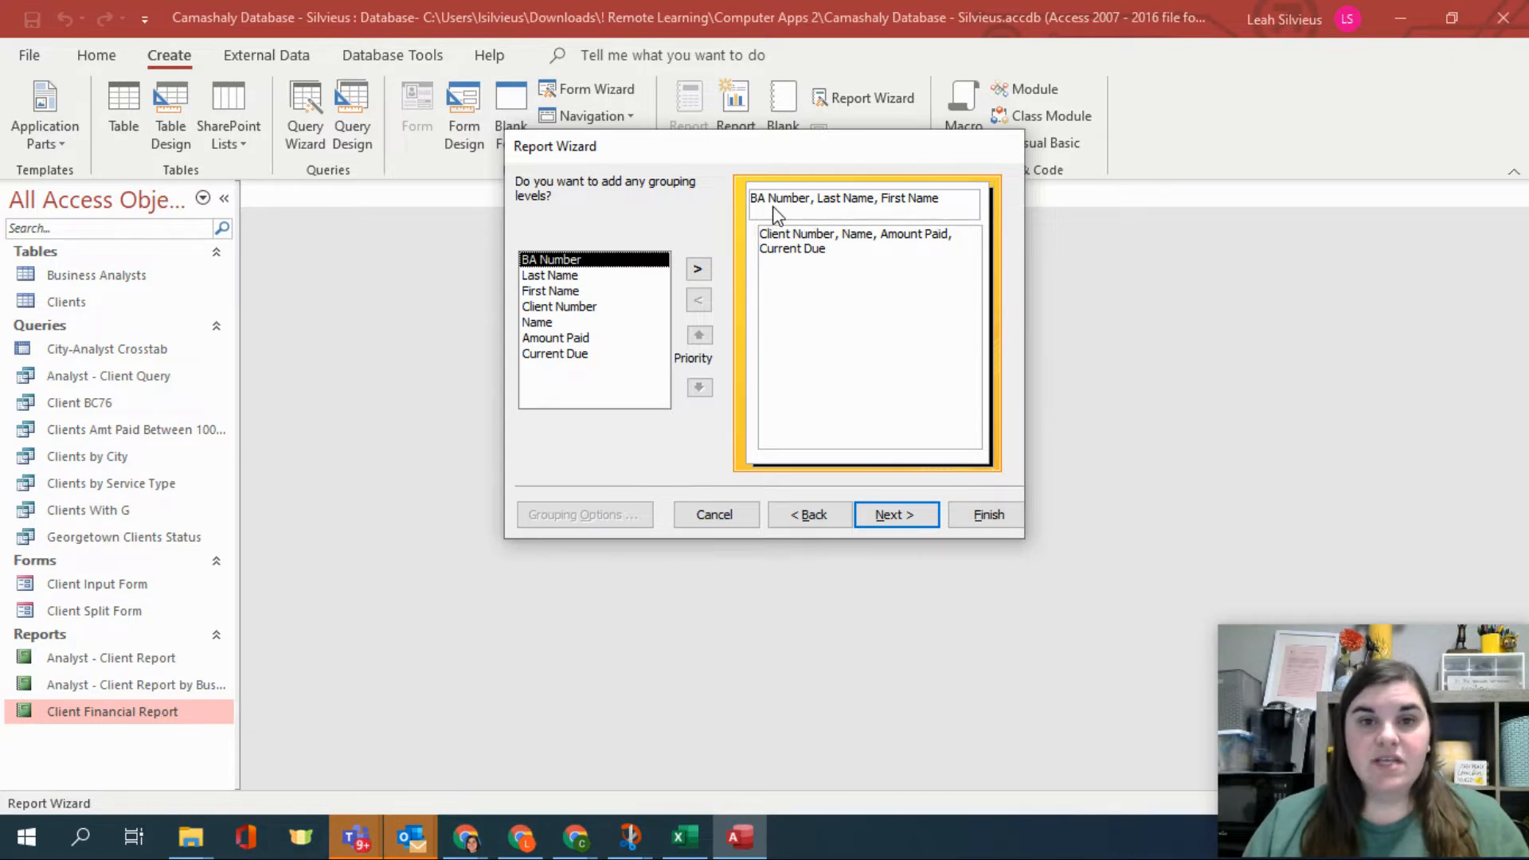
pyautogui.click(879, 512)
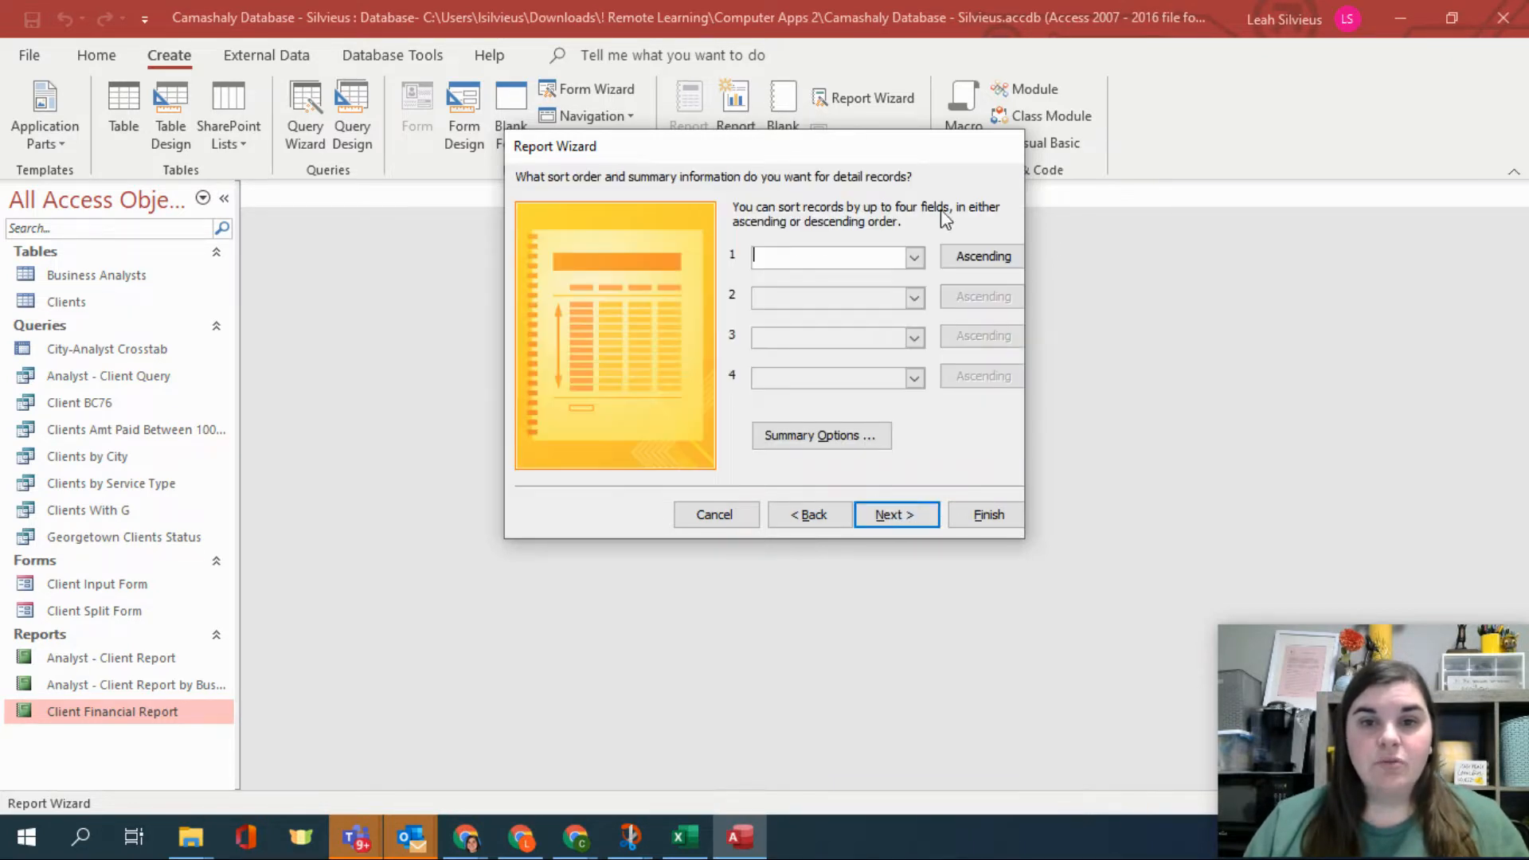
# Sort the detail records by Client Number in ascending order.
pyautogui.click(914, 257)
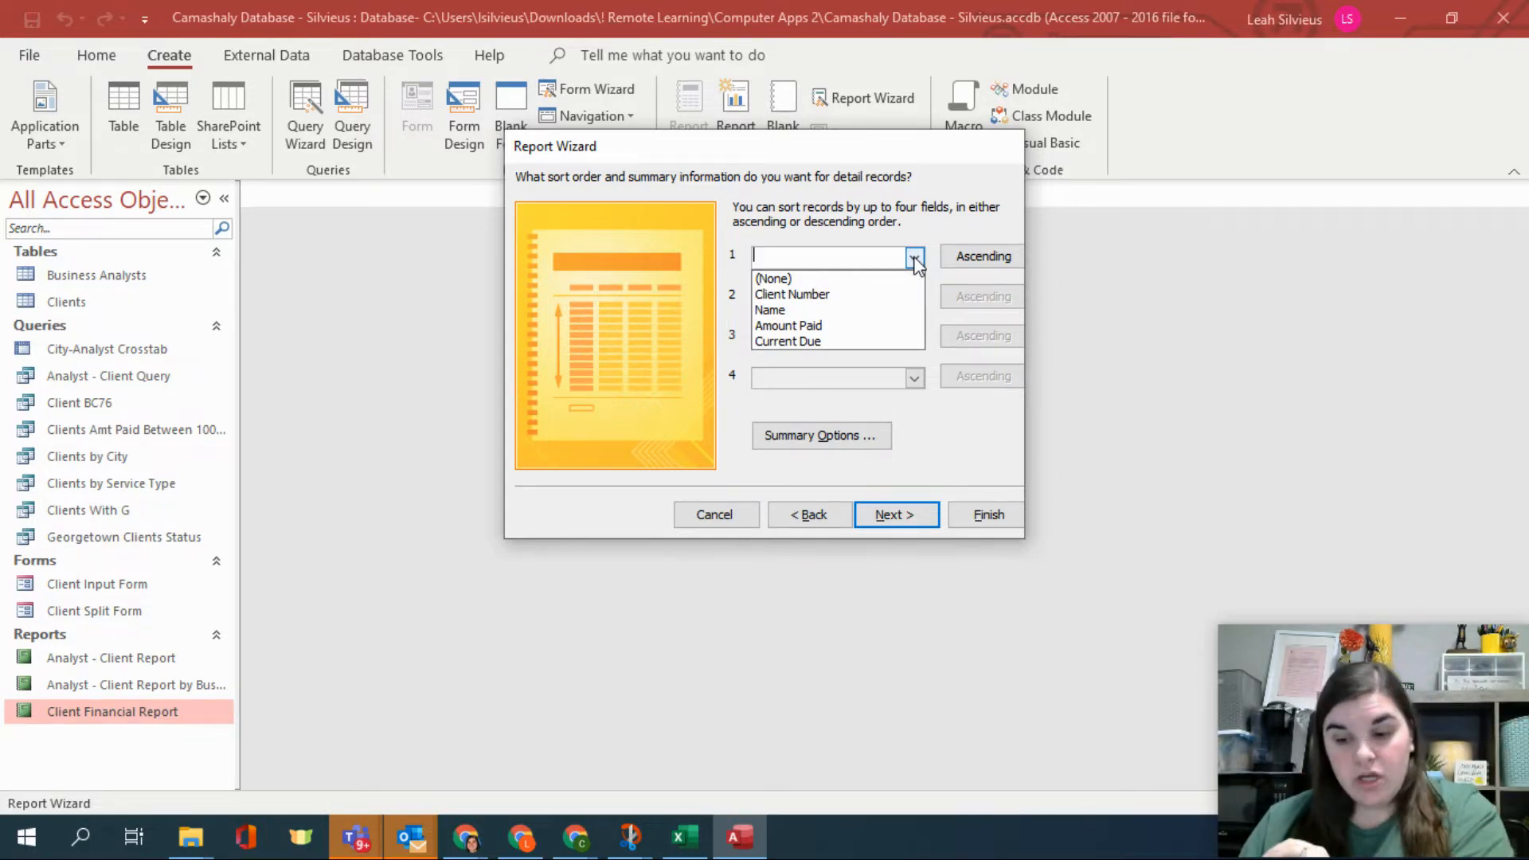
pyautogui.click(902, 294)
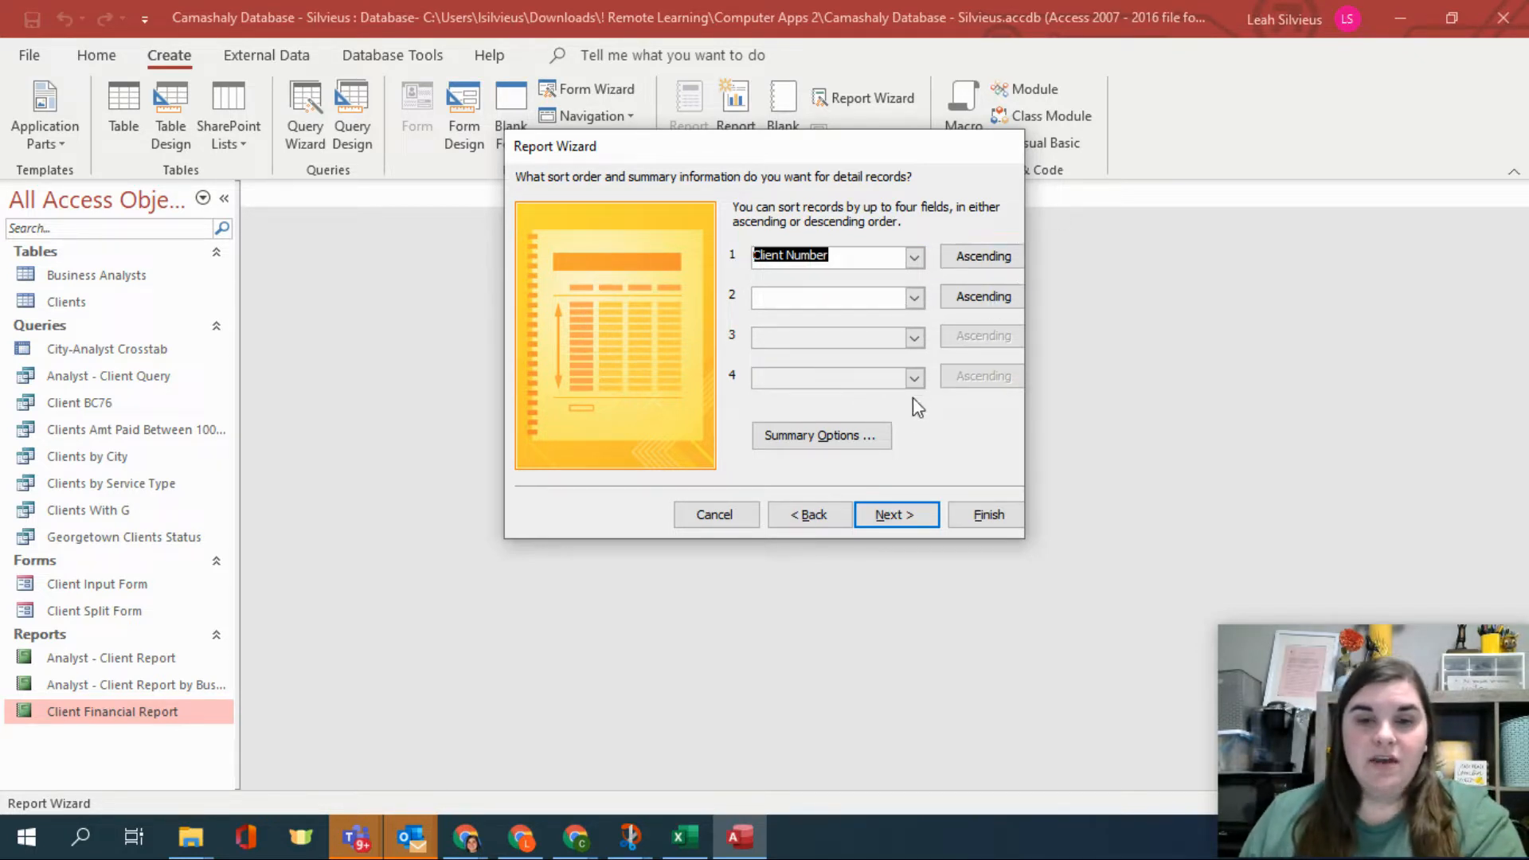
pyautogui.click(906, 515)
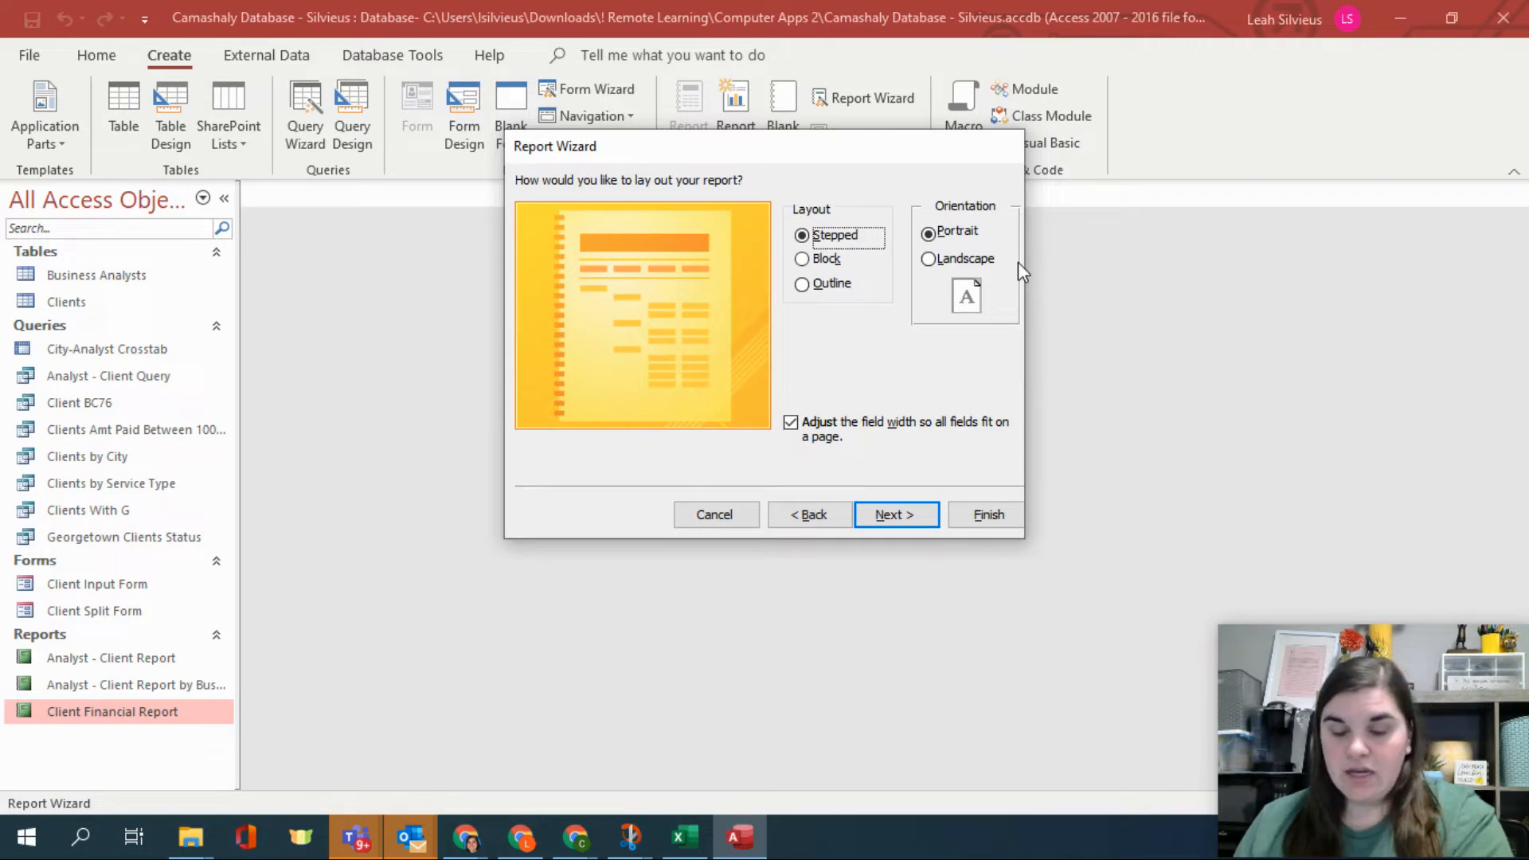
pyautogui.click(833, 518)
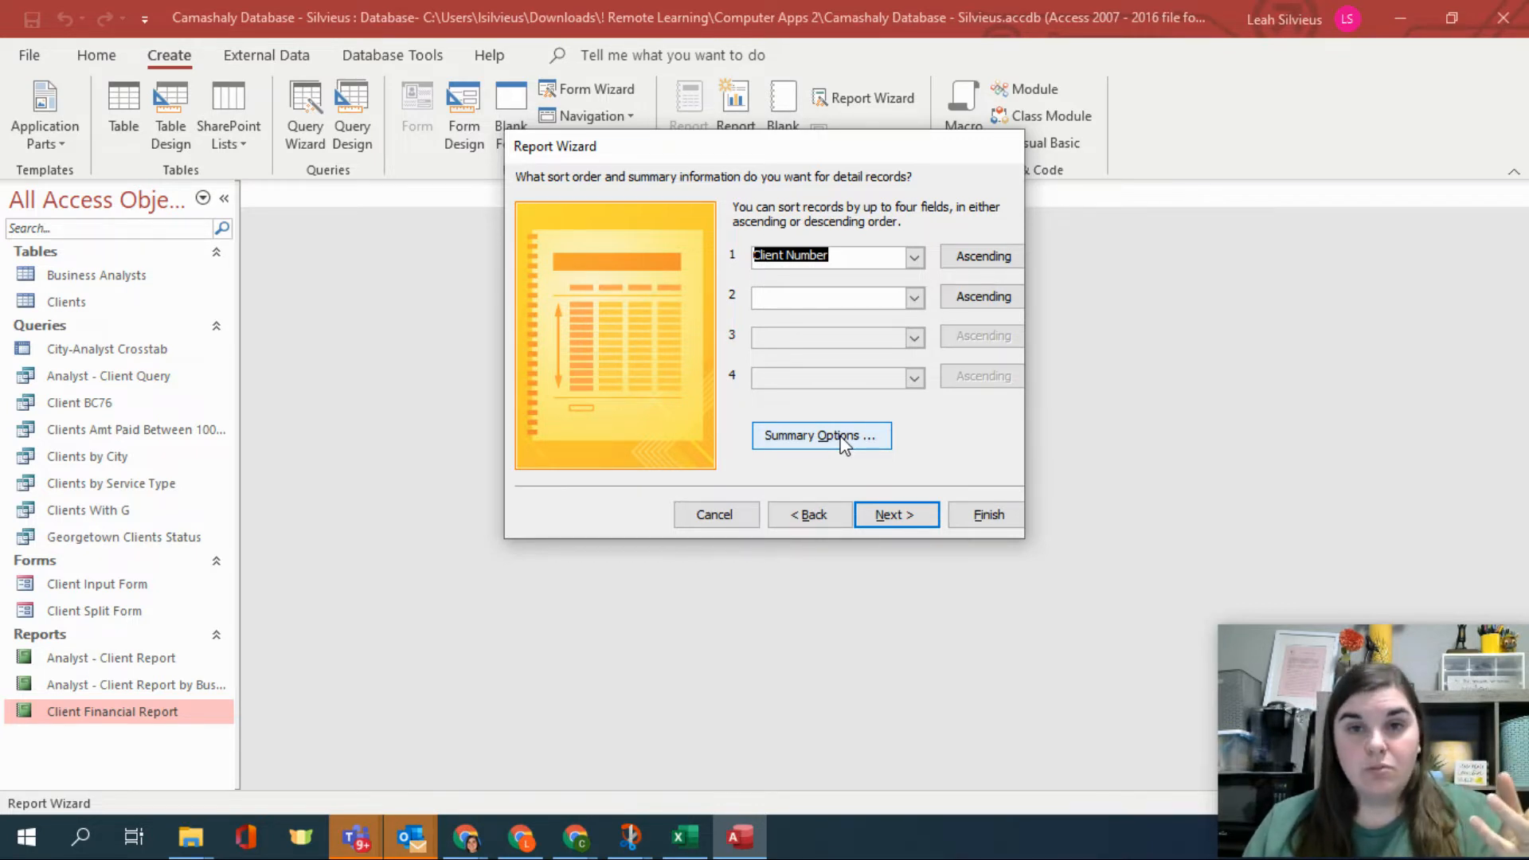
# Add Sum summaries for Amount Paid and Current Due and continue to the layout page.
pyautogui.click(842, 440)
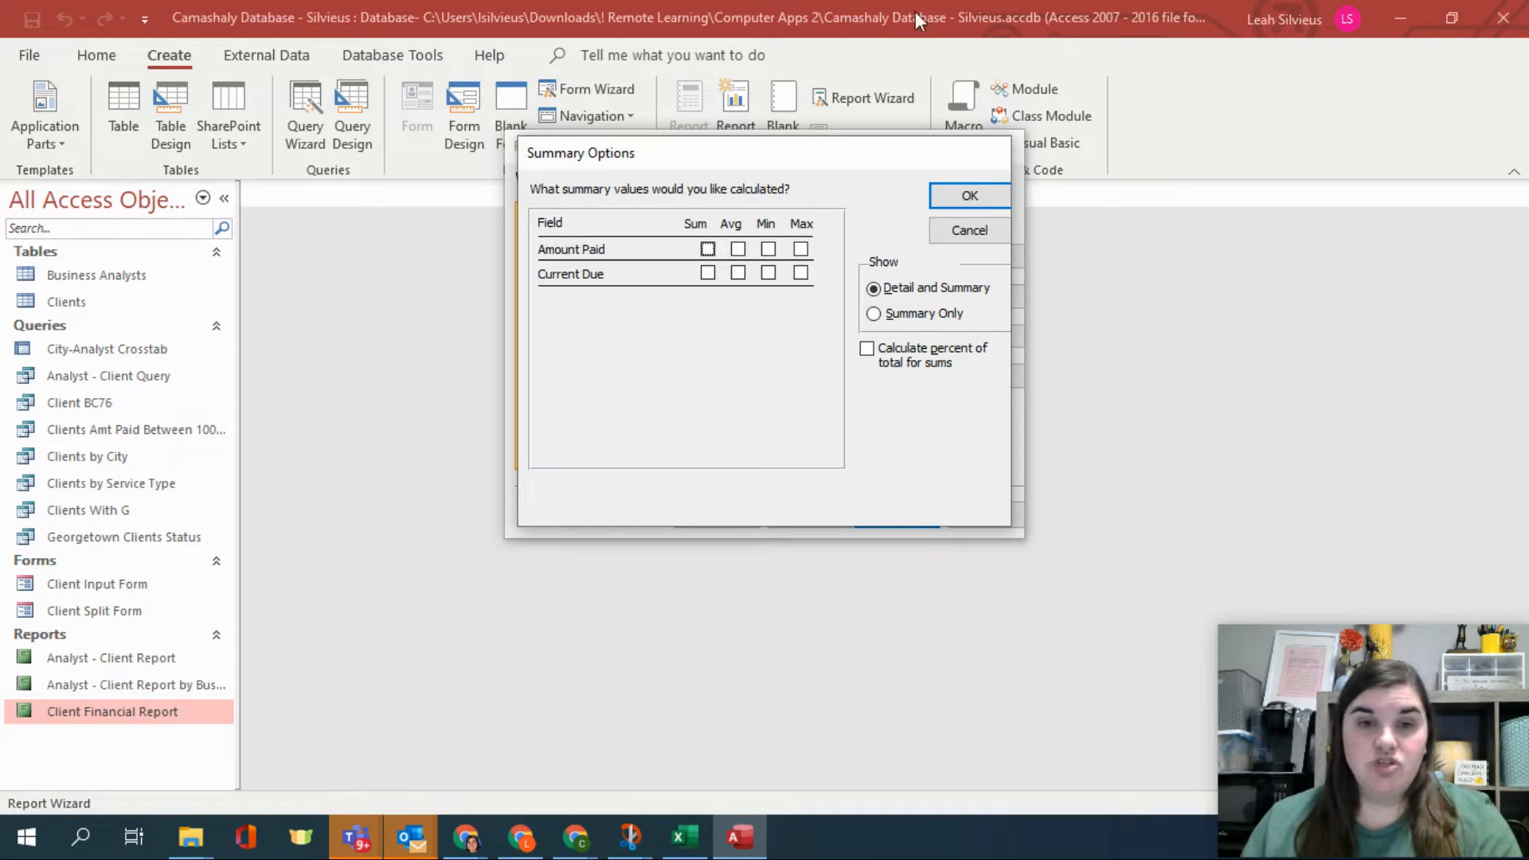
pyautogui.click(707, 250)
pyautogui.click(708, 273)
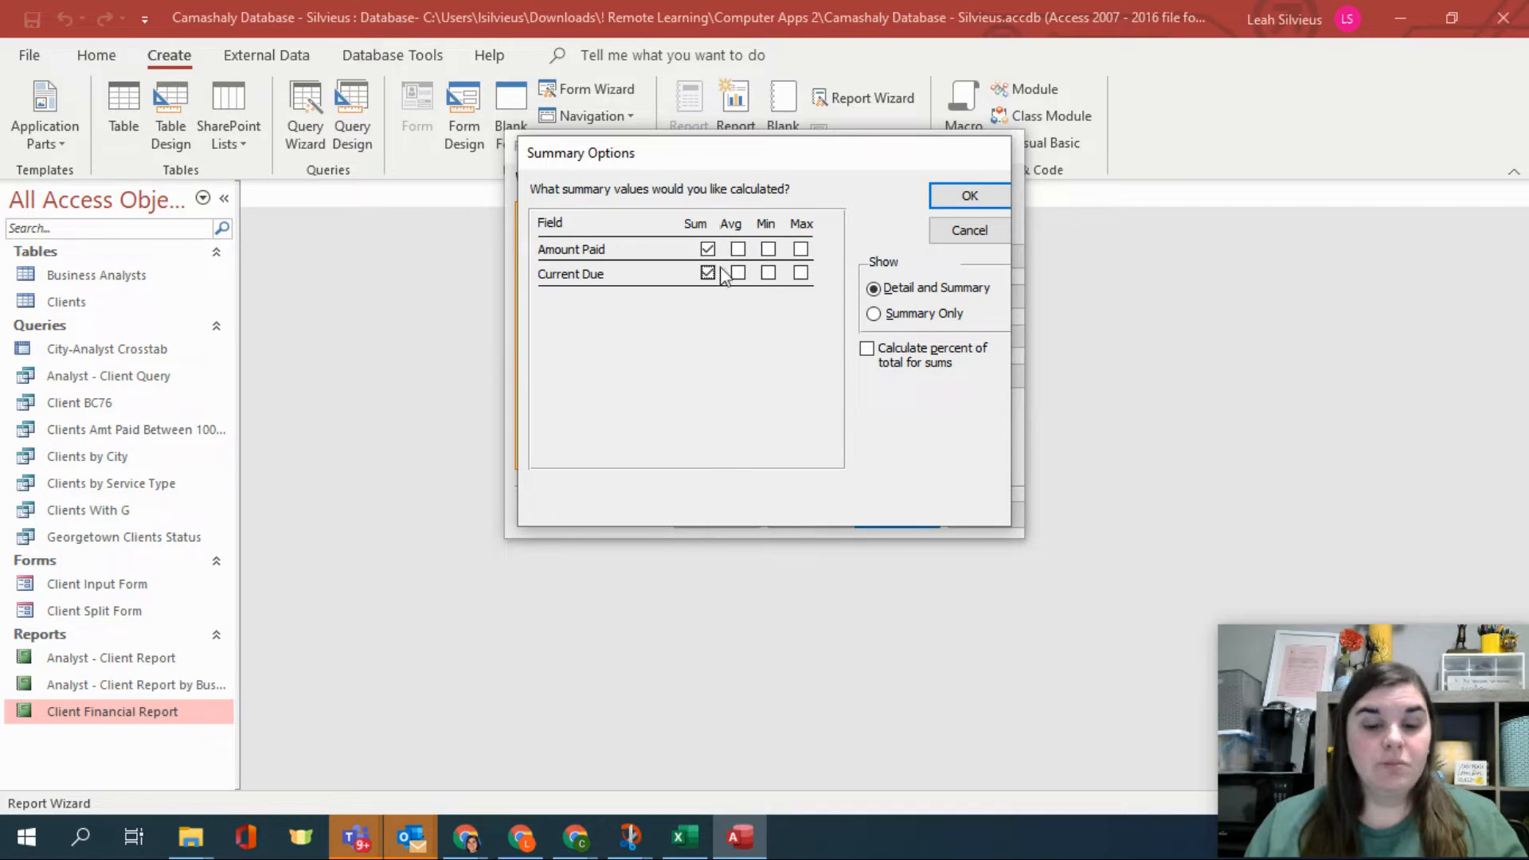
pyautogui.click(963, 200)
pyautogui.click(893, 514)
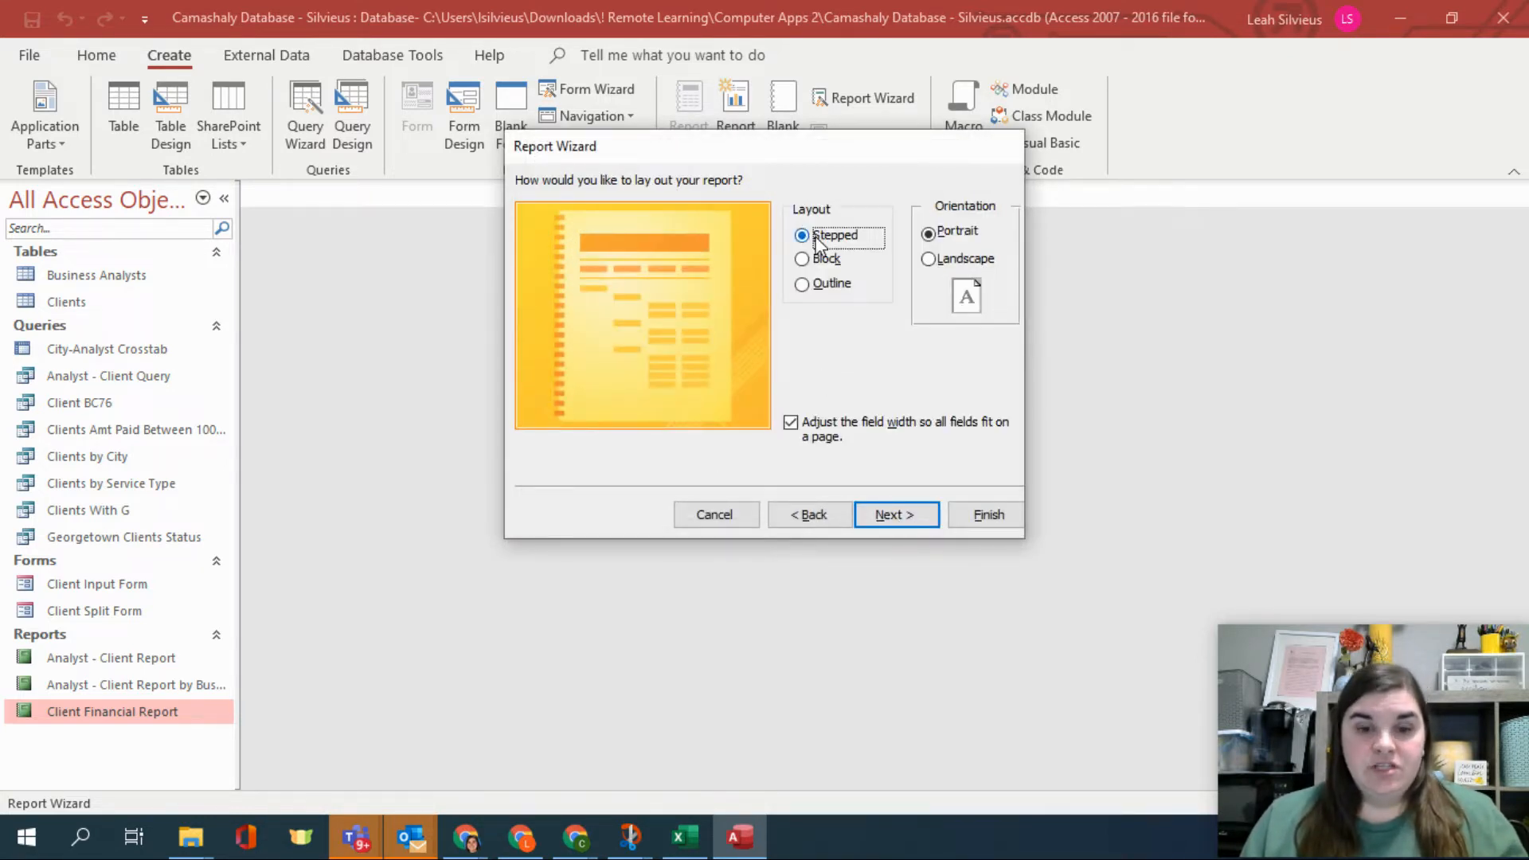
# Set the report orientation to Landscape with the Stepped layout and continue.
pyautogui.click(985, 262)
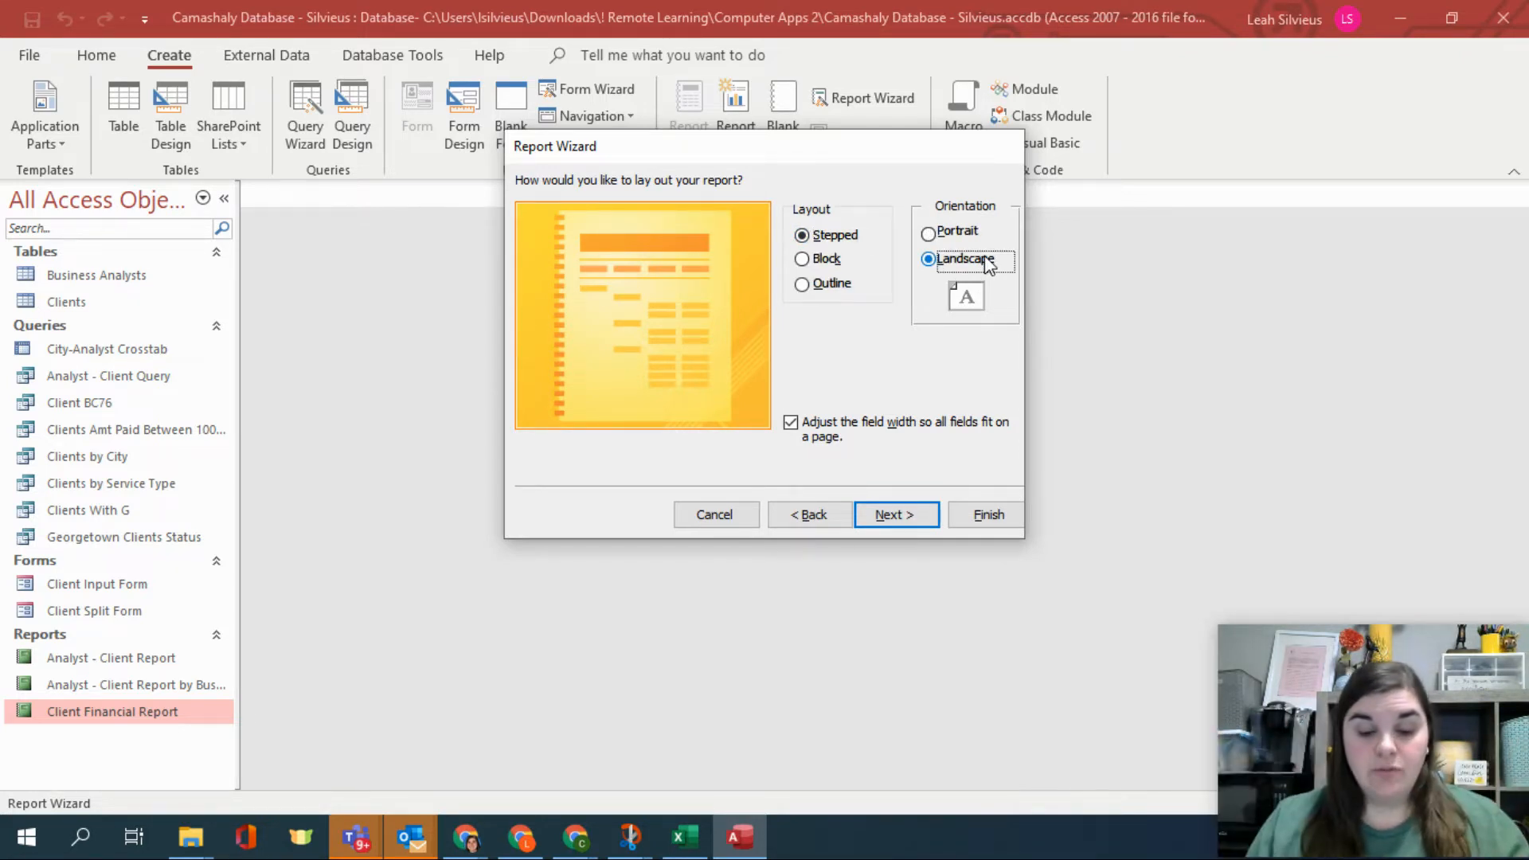
pyautogui.click(895, 516)
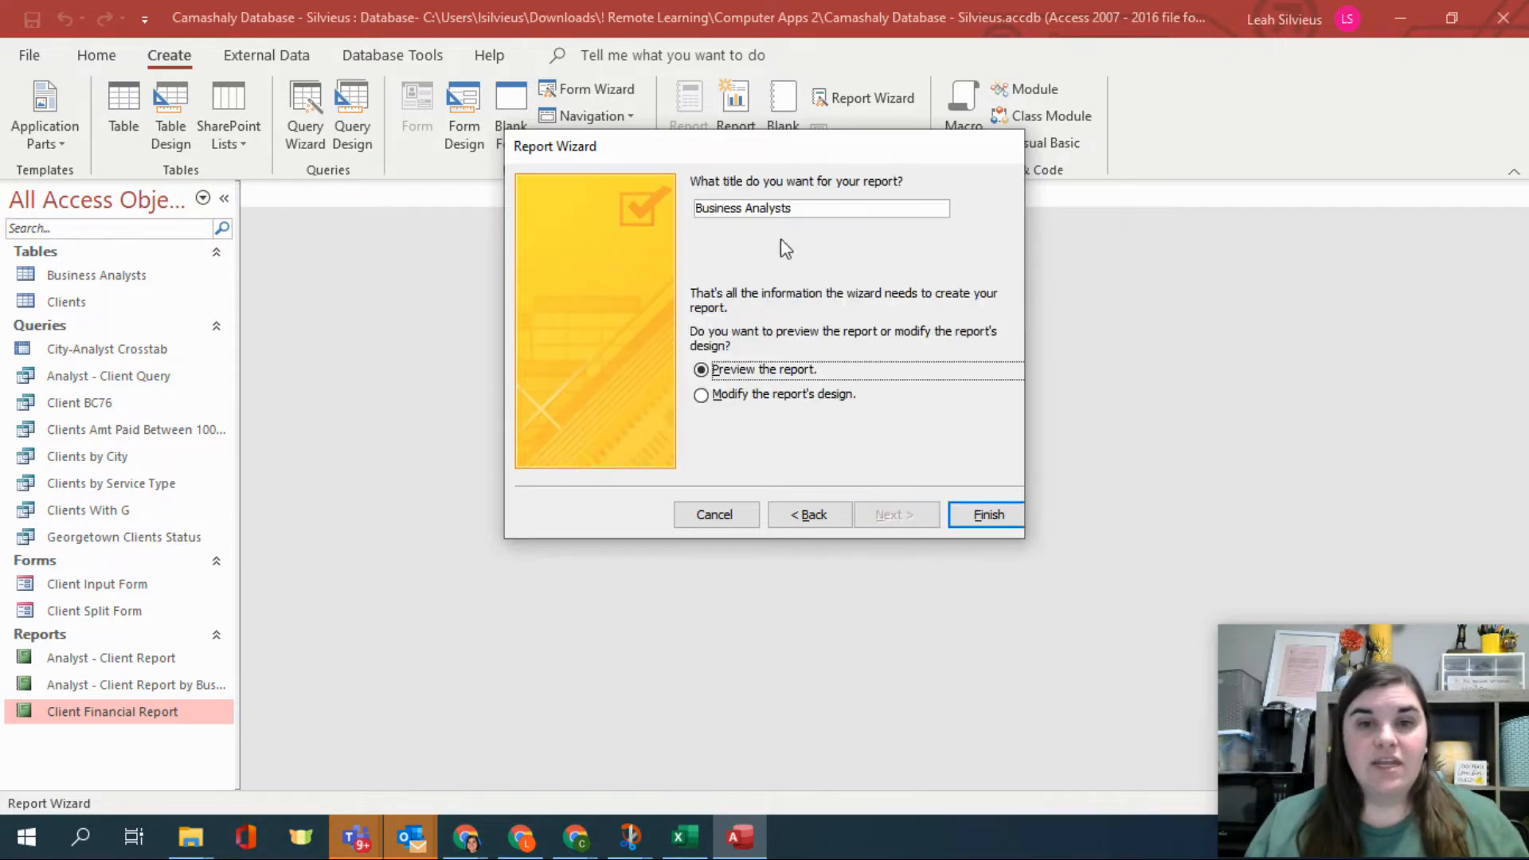
# Title the report Clients by Analyst and finish the wizard to preview it.
pyautogui.doubleClick(800, 213)
pyautogui.write('Clien')
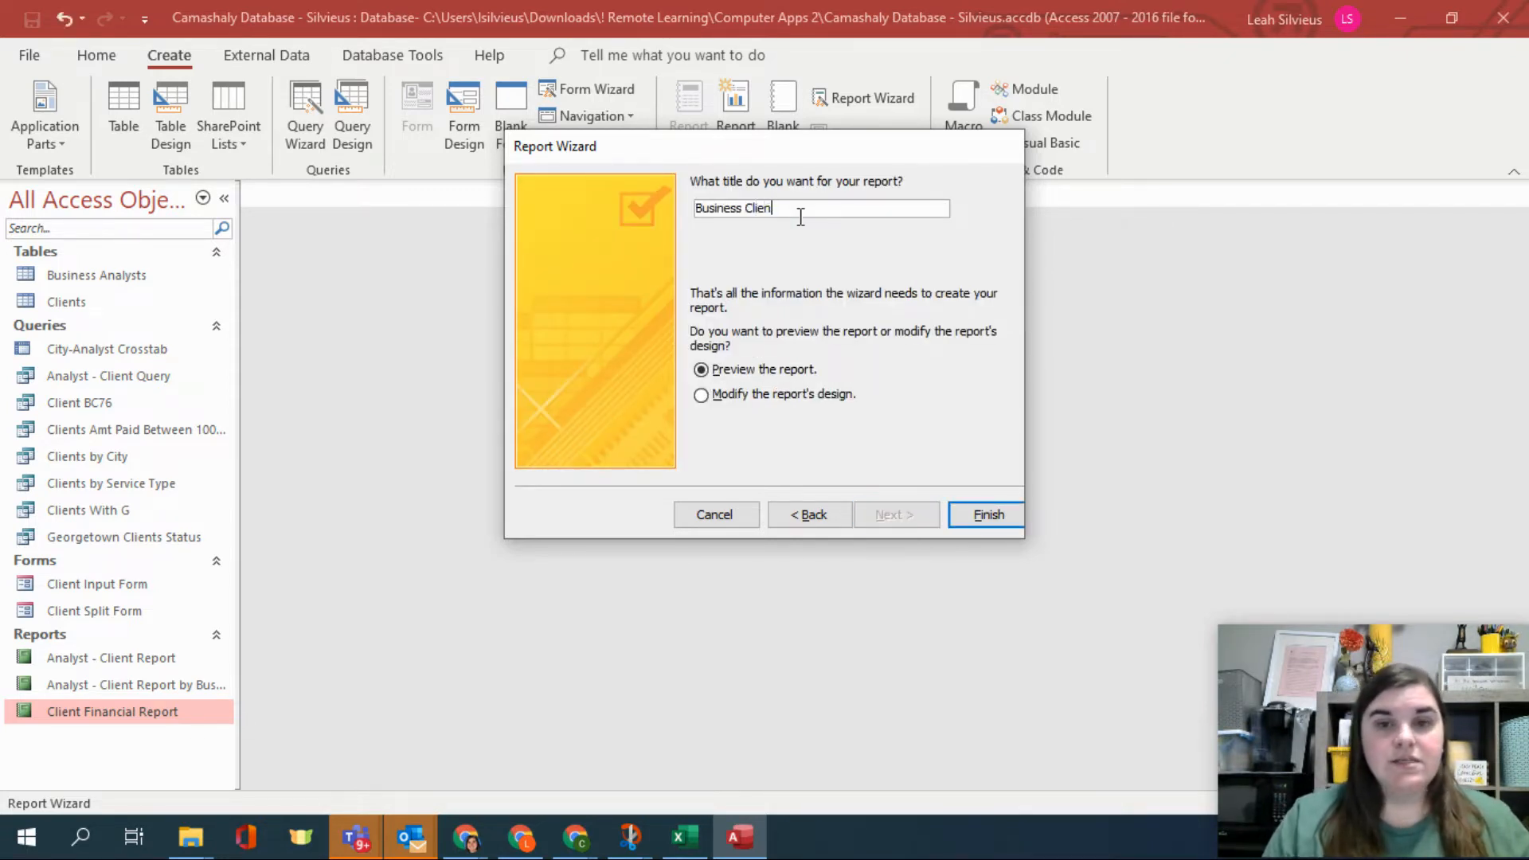
pyautogui.press('BackSpace')
pyautogui.press('BackSpace')
pyautogui.press('BackSpace')
pyautogui.press('BackSpace')
pyautogui.press('BackSpace')
pyautogui.press('BackSpace')
pyautogui.press('BackSpace')
pyautogui.press('BackSpace')
pyautogui.press('BackSpace')
pyautogui.press('BackSpace')
pyautogui.press('BackSpace')
pyautogui.press('BackSpace')
pyautogui.press('BackSpace')
pyautogui.press('BackSpace')
pyautogui.write('Clients by Analyst')
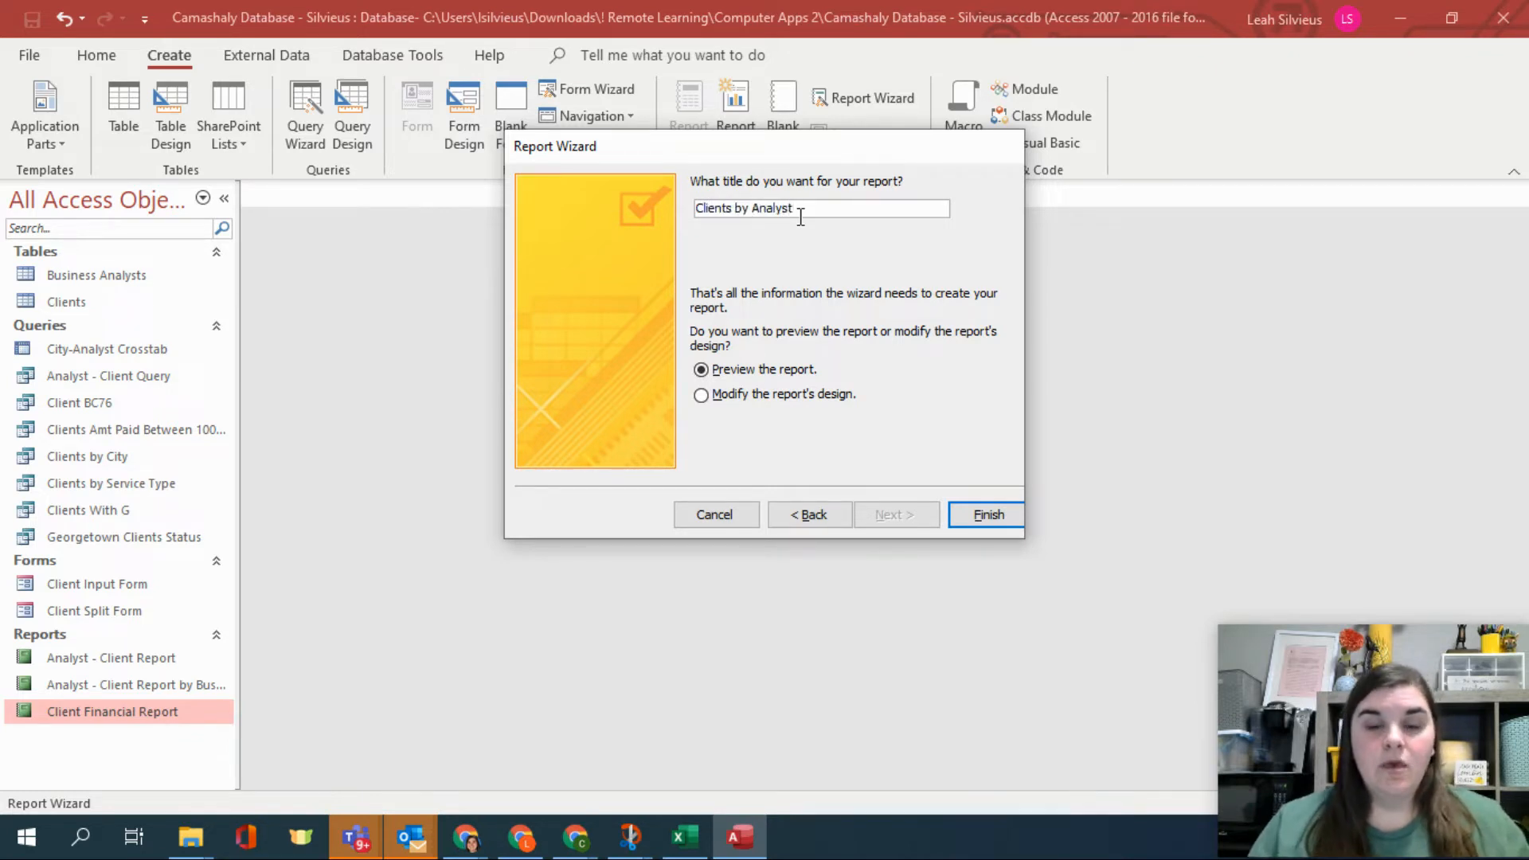
pyautogui.click(988, 515)
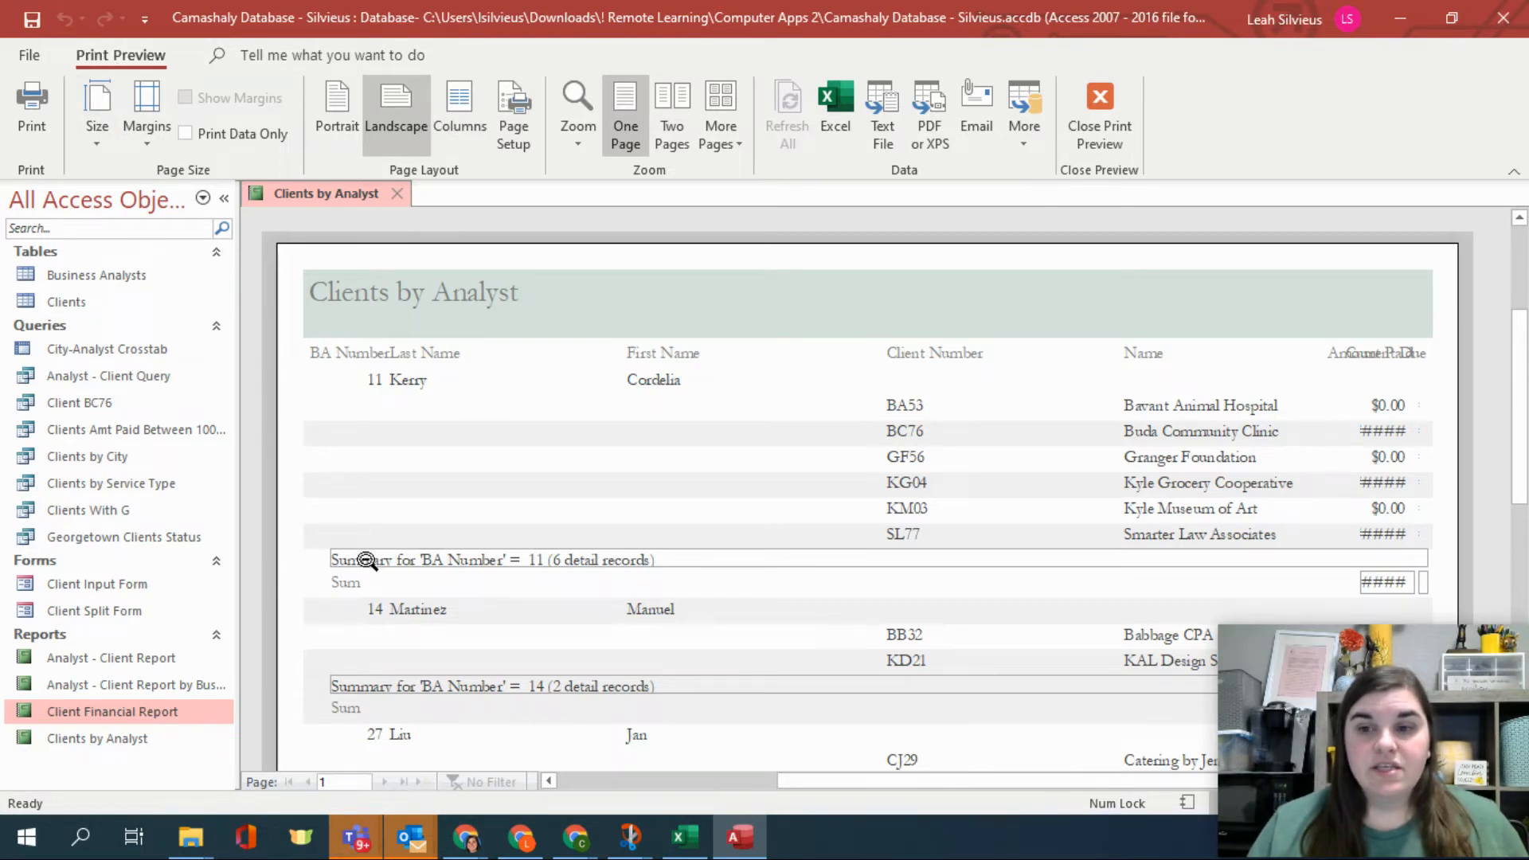
# Examine the report's print preview by zooming in and out on the page.
pyautogui.click(573, 559)
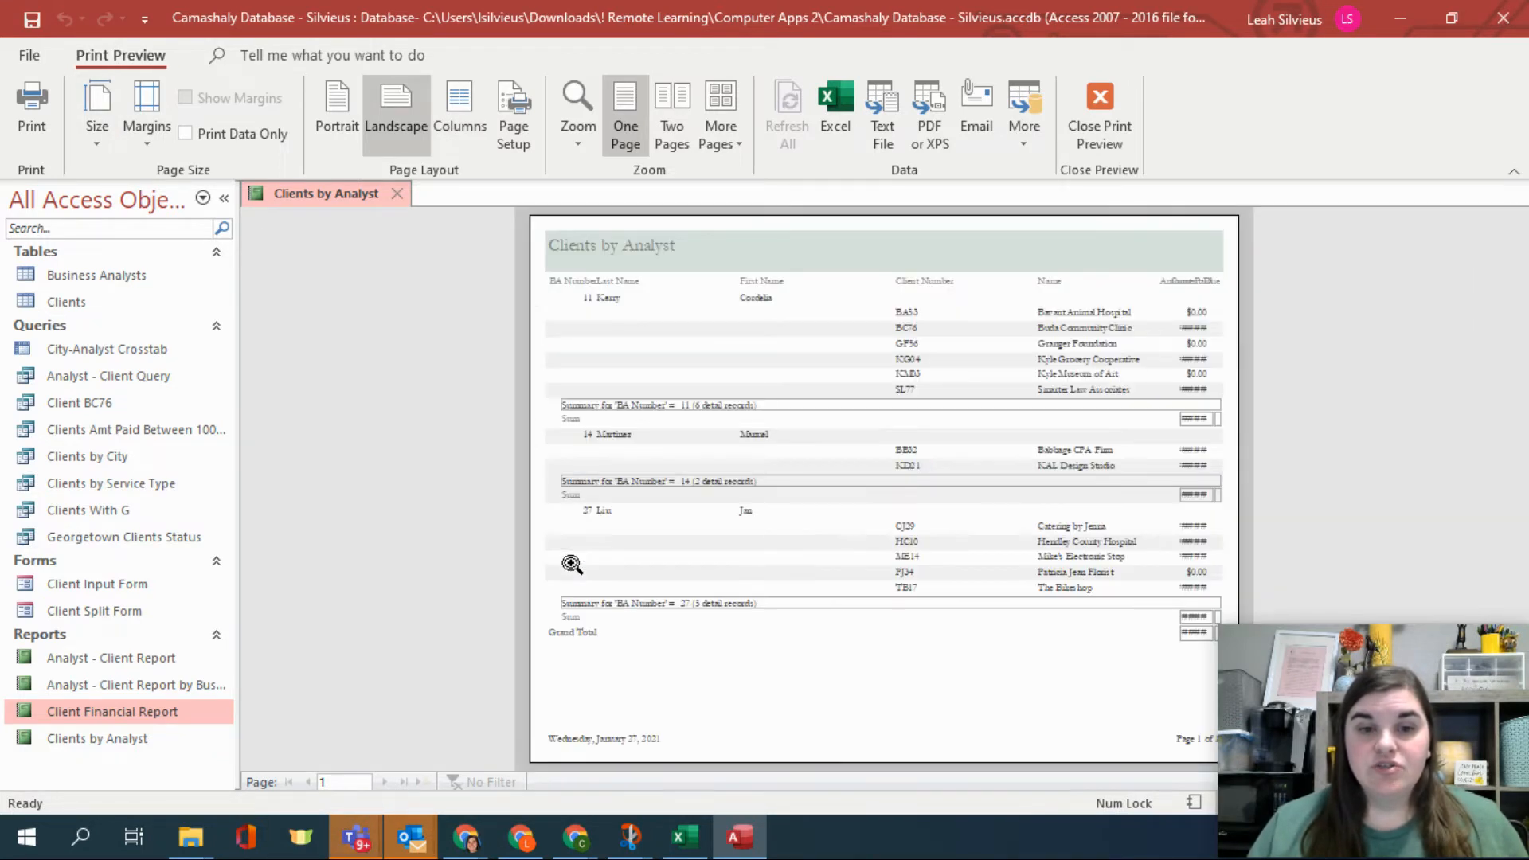
pyautogui.click(626, 481)
pyautogui.click(626, 482)
pyautogui.click(982, 455)
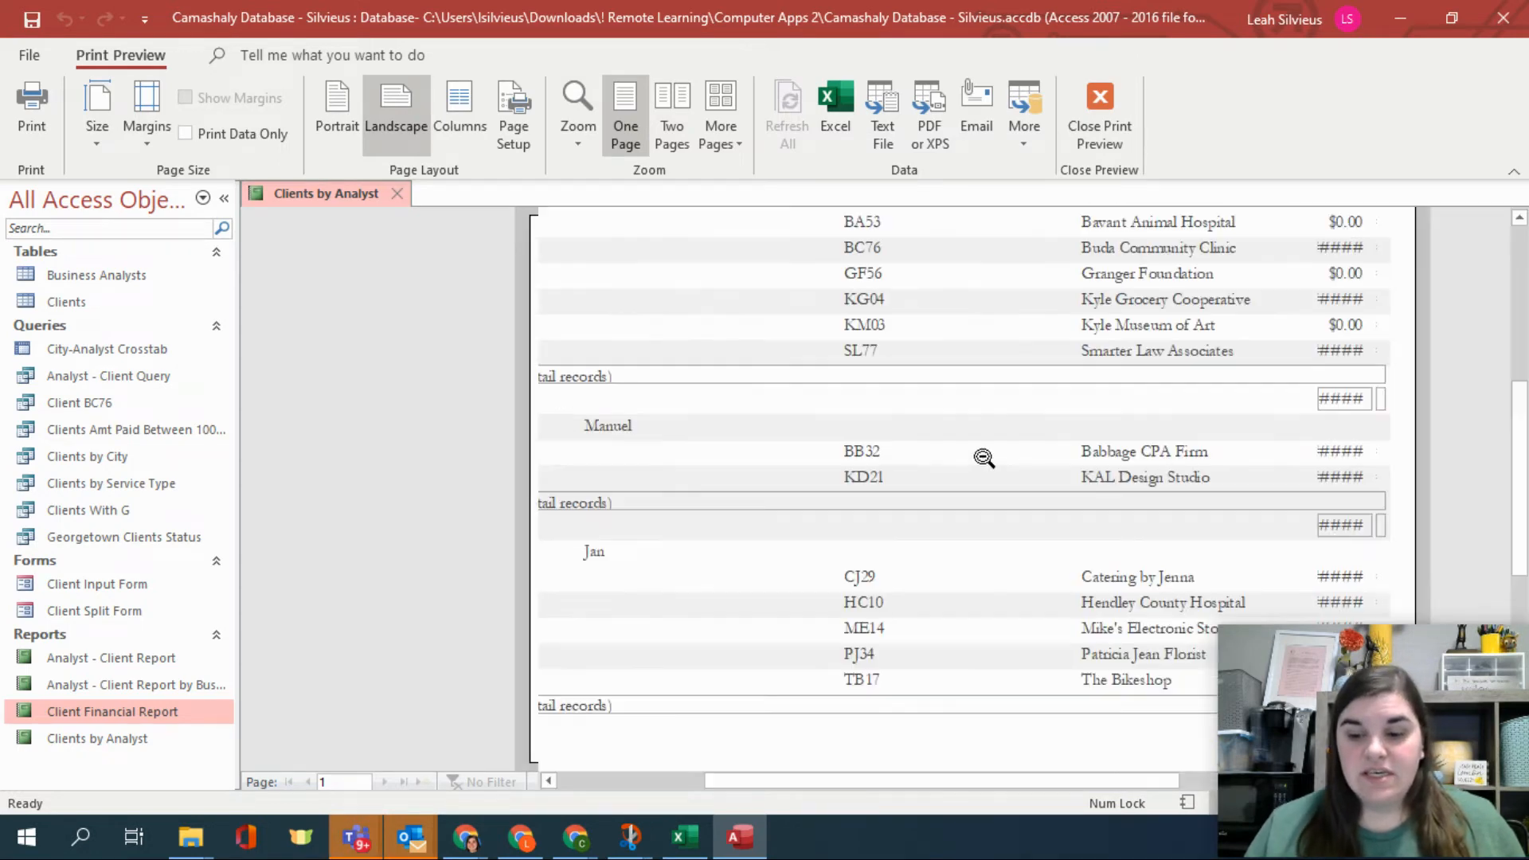
pyautogui.click(983, 458)
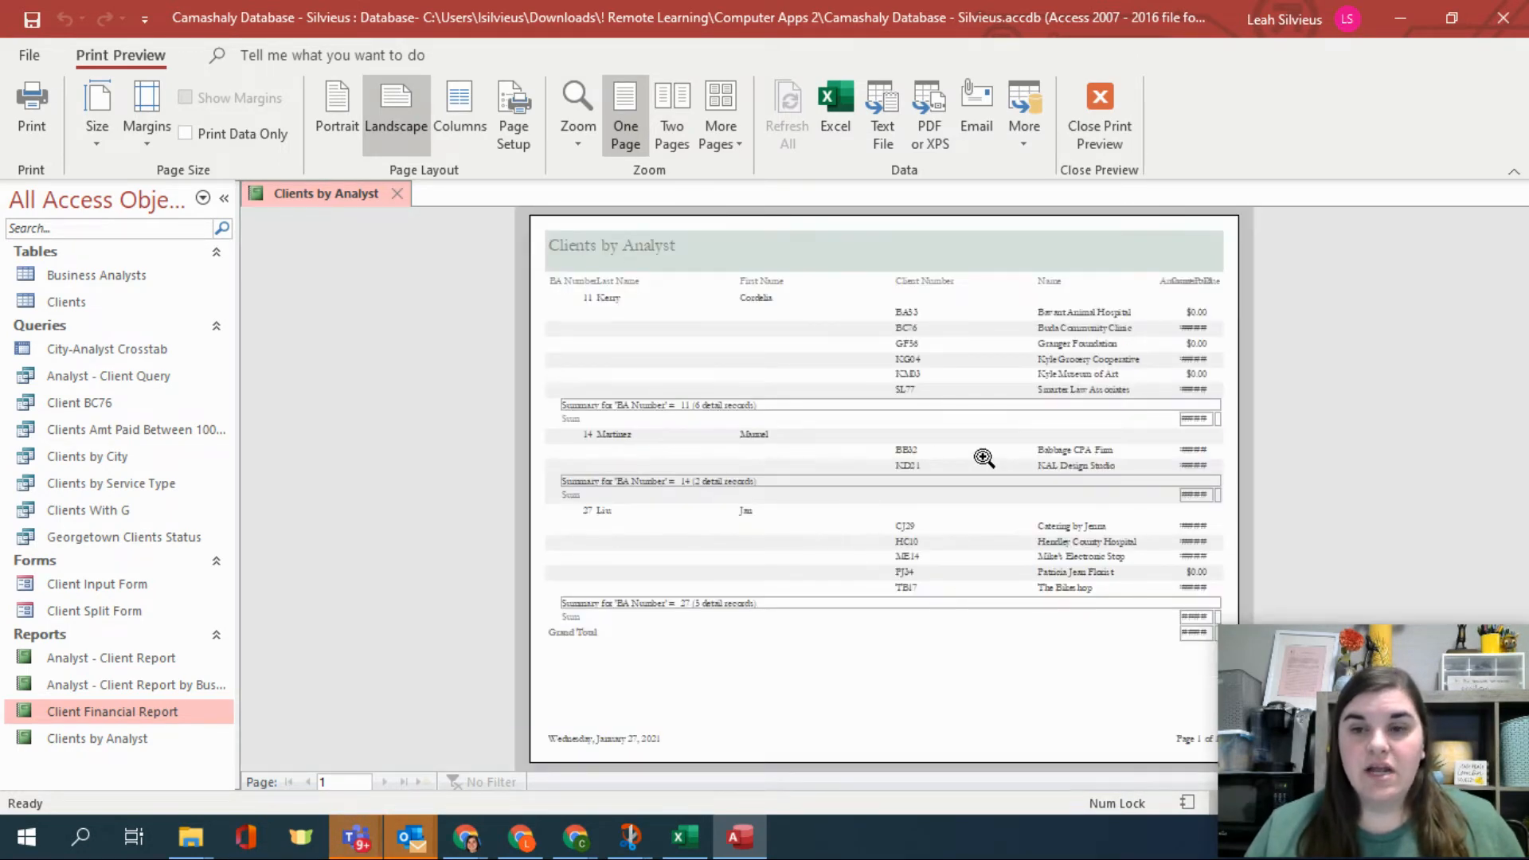
pyautogui.press('ctrl')
pyautogui.press('ctrl')
pyautogui.press('ctrl')
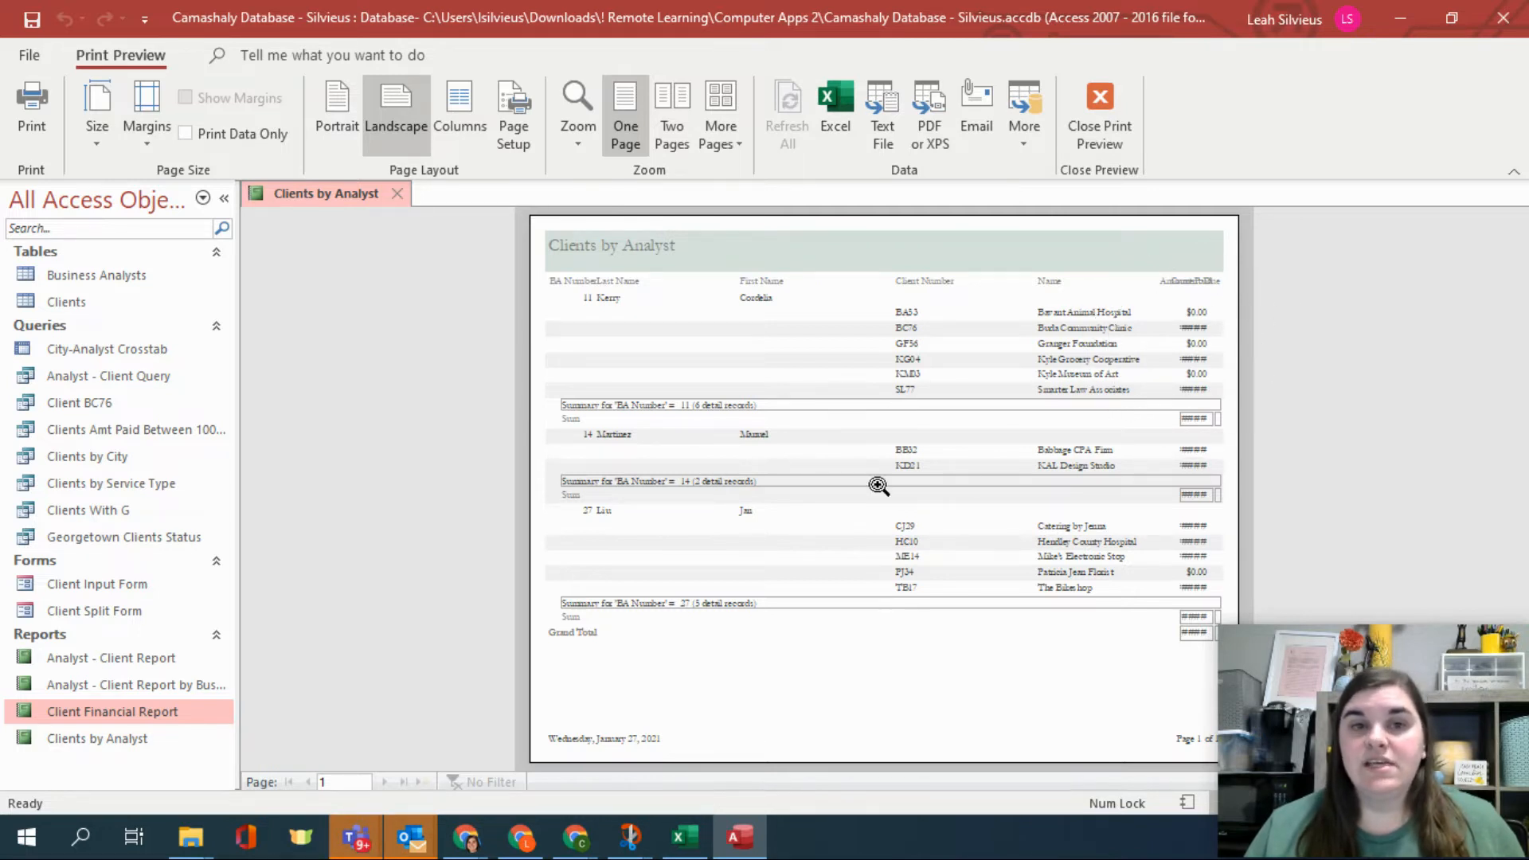
# Close the print preview and open the Clients by Analyst report in Layout View.
pyautogui.click(1086, 124)
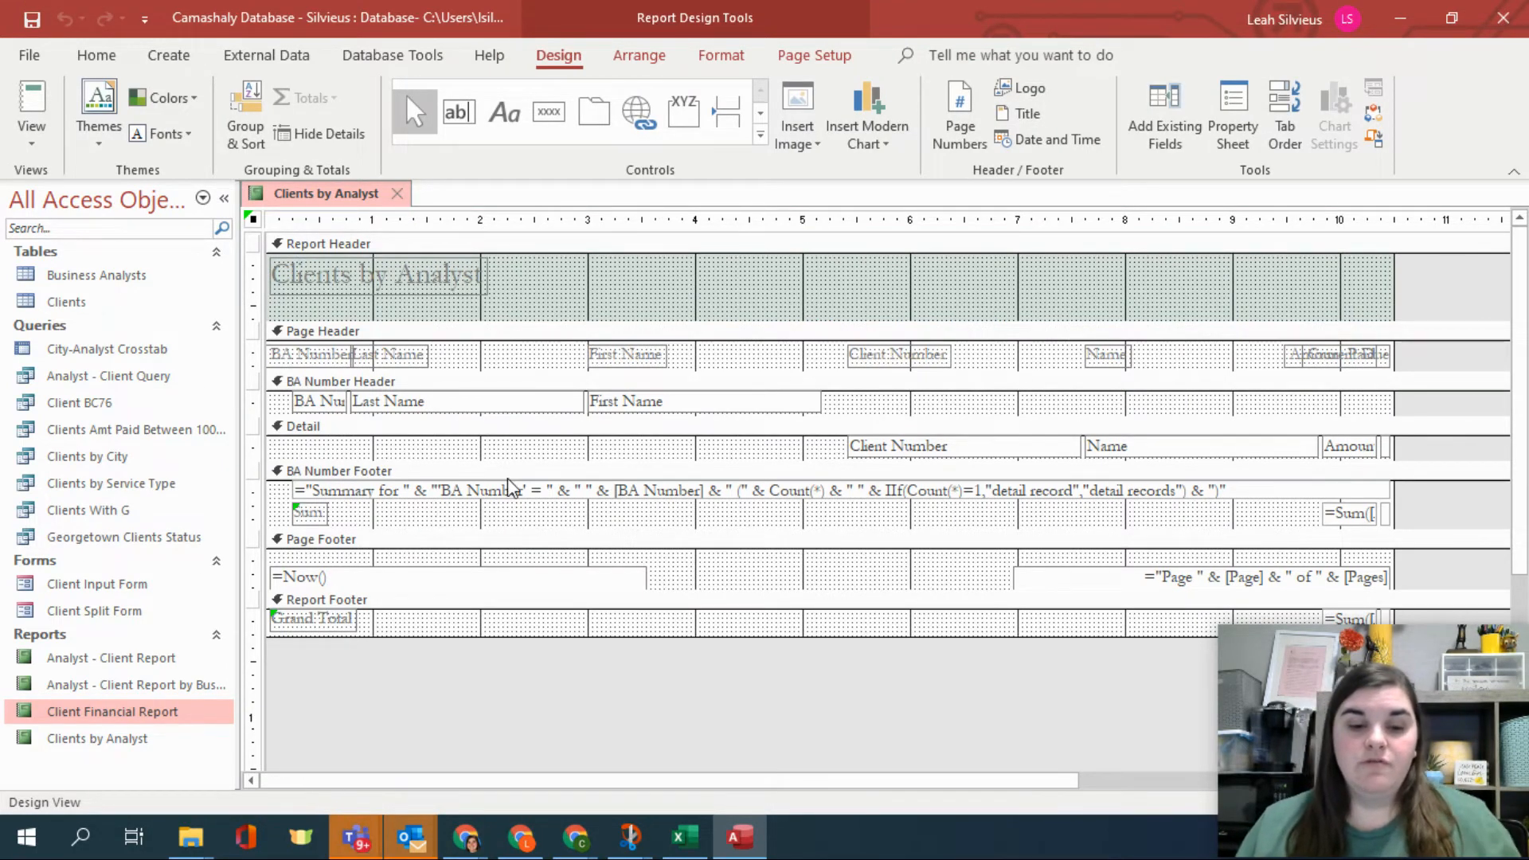
pyautogui.click(48, 145)
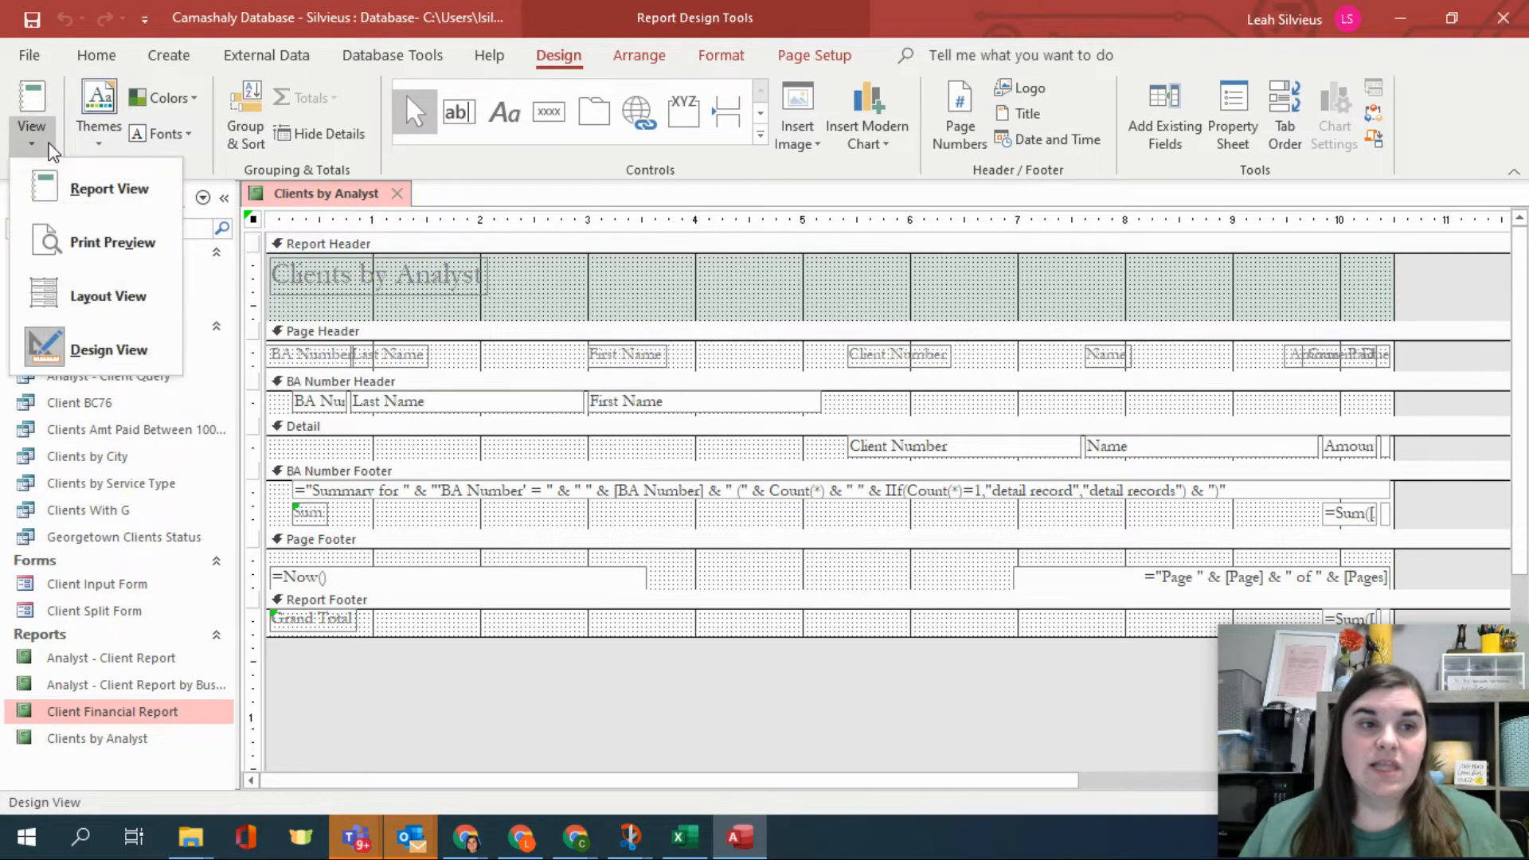
pyautogui.click(103, 296)
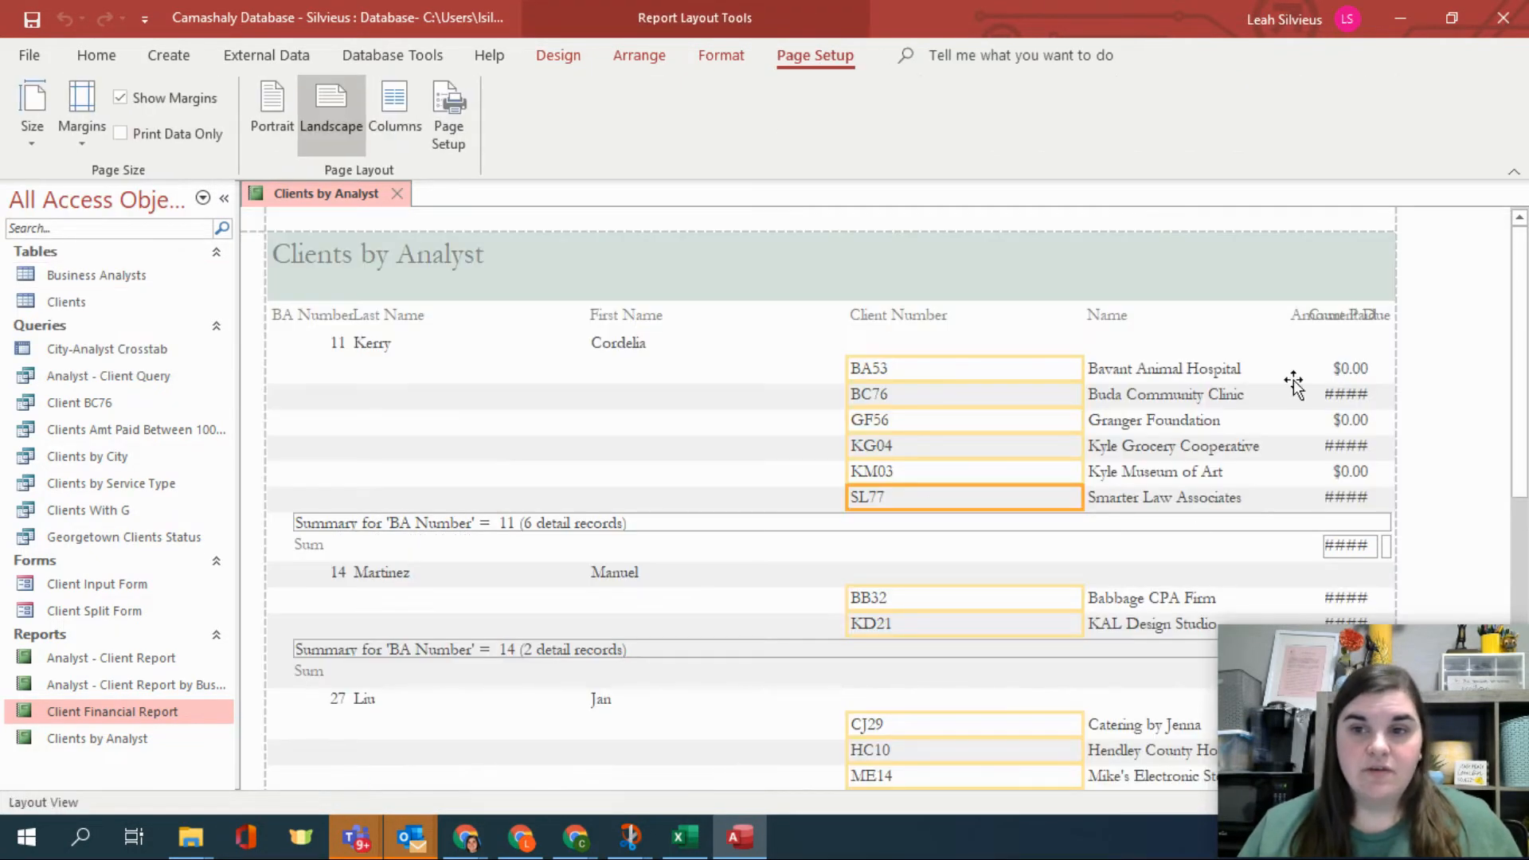
# Move the Last Name column left so it sits directly beside BA Number.
pyautogui.click(377, 320)
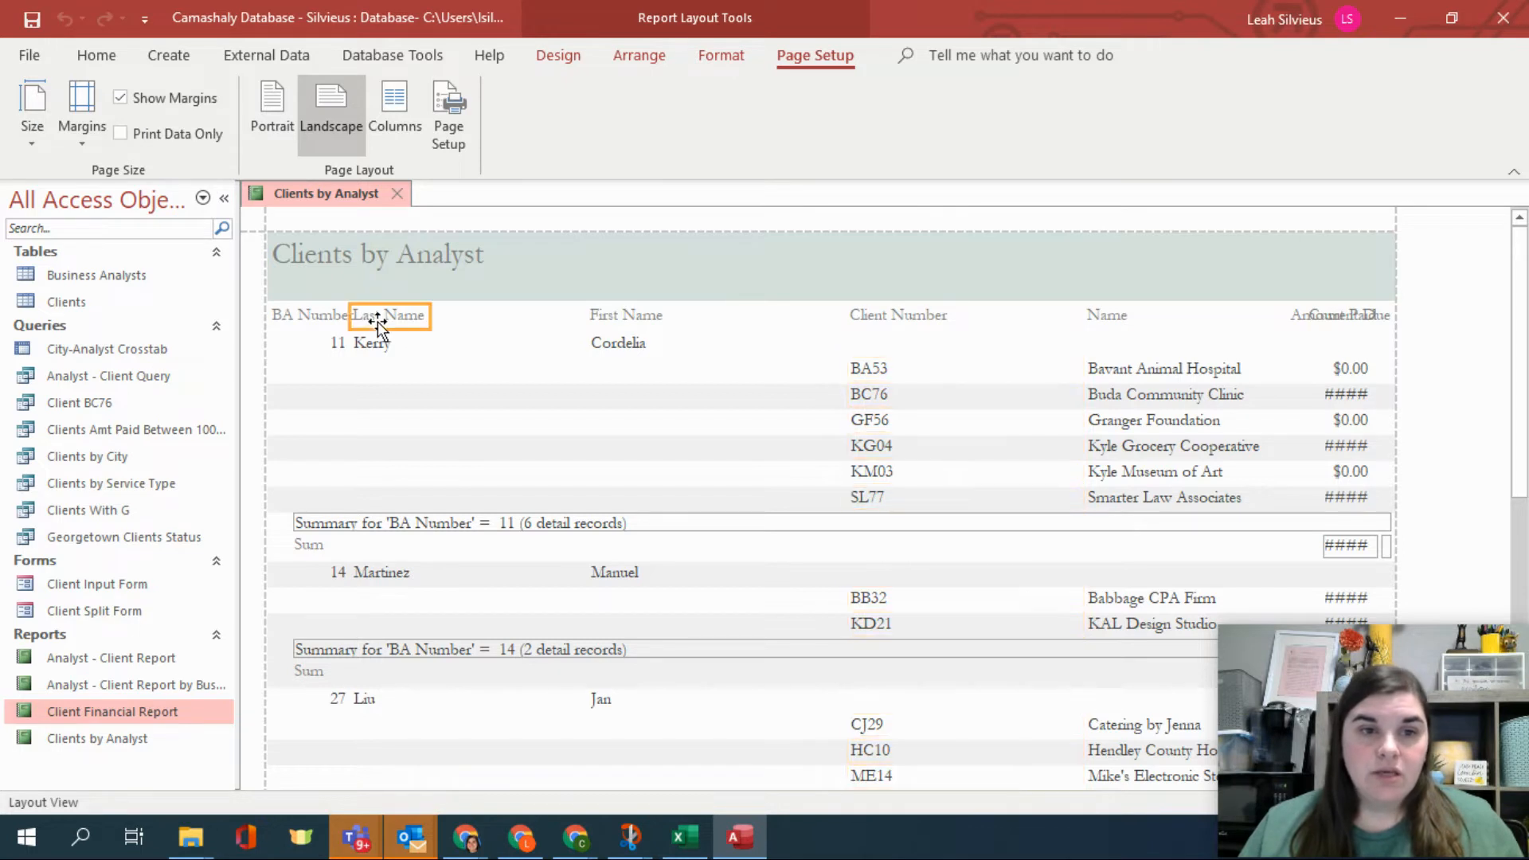
pyautogui.keyDown('shift'); pyautogui.click(373, 344); pyautogui.keyUp('shift')
pyautogui.moveTo(385, 325); pyautogui.dragTo(408, 319)
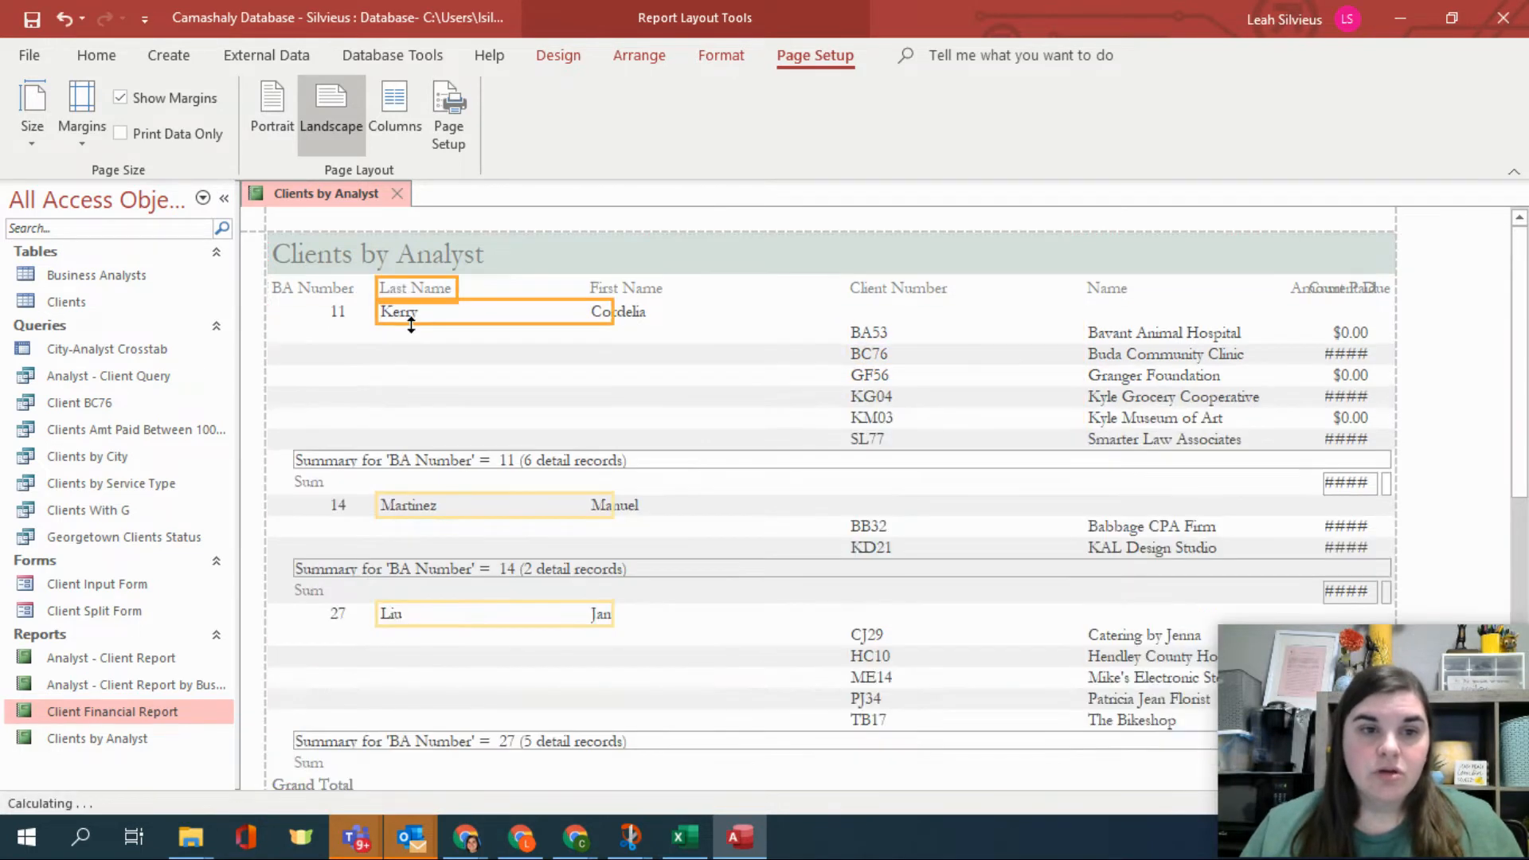
pyautogui.moveTo(613, 314); pyautogui.dragTo(488, 314)
pyautogui.hotkey('ctrl', 'z')
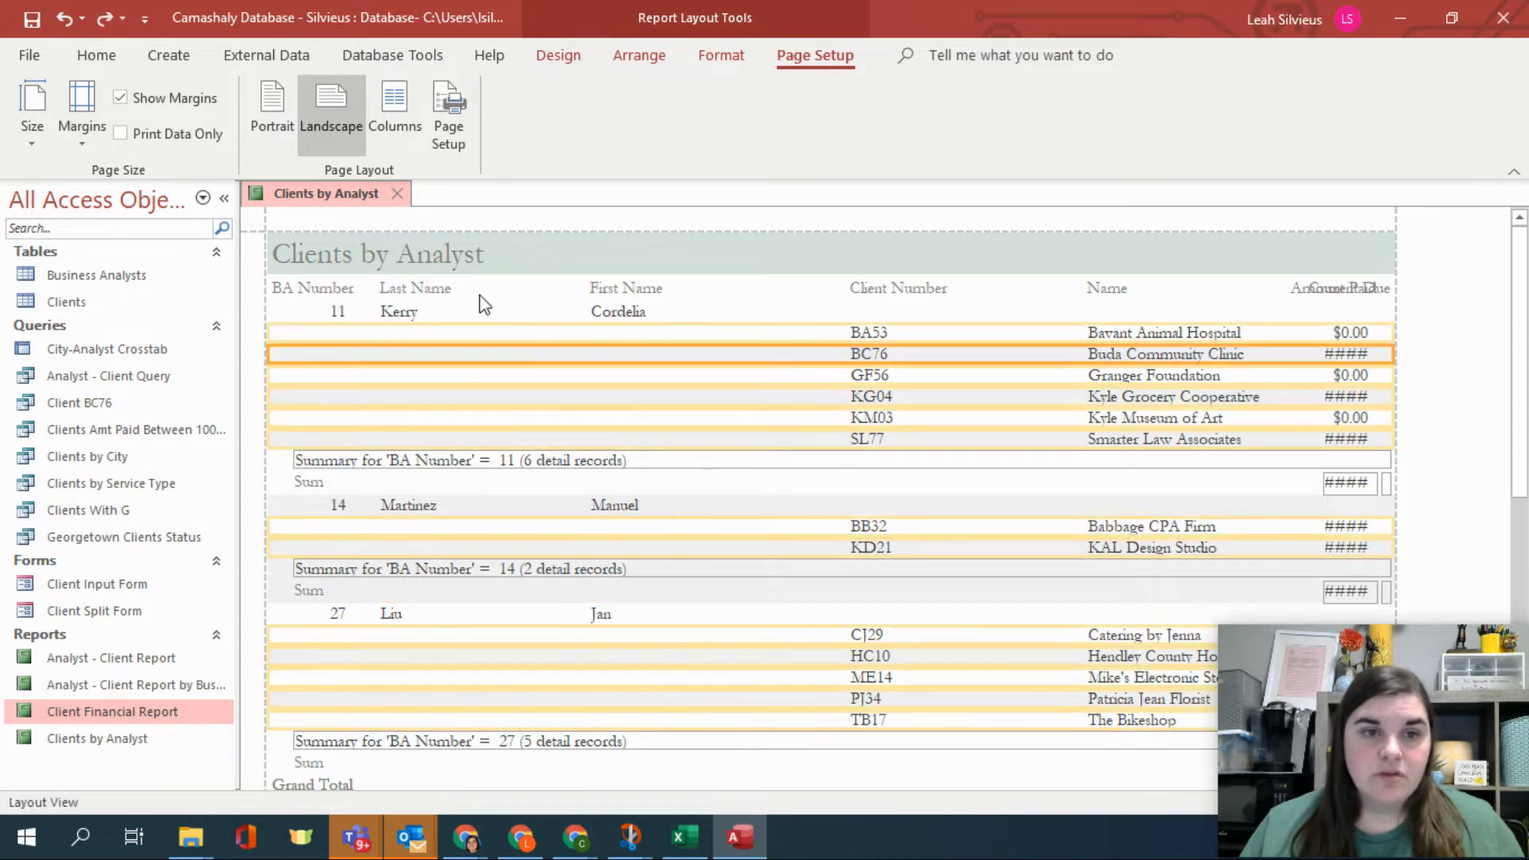
pyautogui.moveTo(488, 304); pyautogui.dragTo(481, 305)
# Move the First Name column left so it sits next to Last Name.
pyautogui.click(653, 293)
pyautogui.keyDown('shift'); pyautogui.click(639, 313); pyautogui.keyUp('shift')
pyautogui.moveTo(642, 287); pyautogui.dragTo(540, 295)
pyautogui.click(739, 307)
pyautogui.click(671, 313)
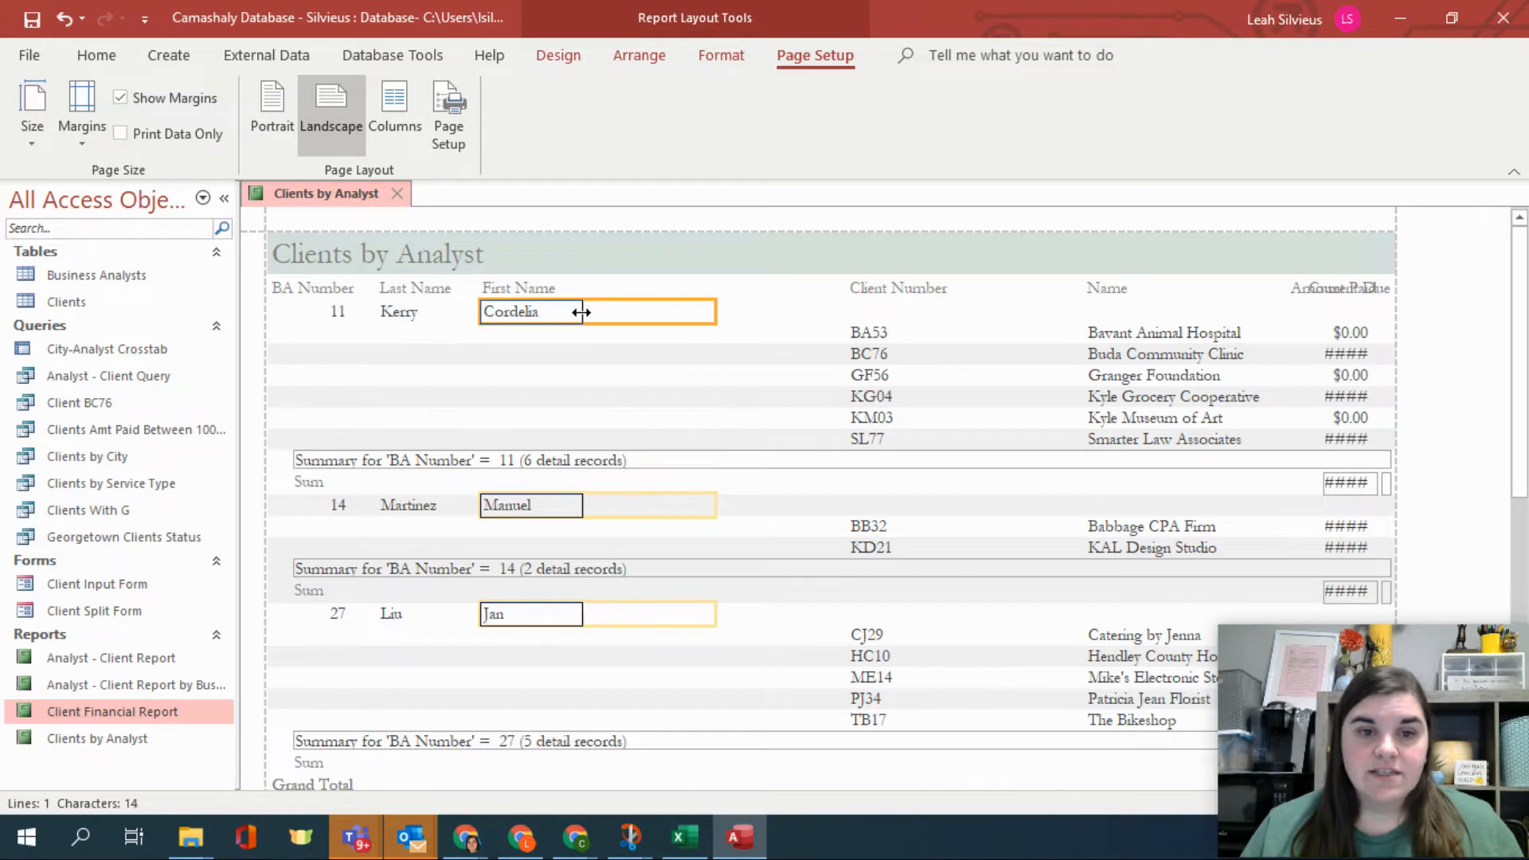
# Move the Client Number column left after First Name and narrow its value fields.
pyautogui.click(856, 290)
pyautogui.keyDown('shift'); pyautogui.click(878, 339); pyautogui.keyUp('shift')
pyautogui.moveTo(876, 337); pyautogui.dragTo(634, 331)
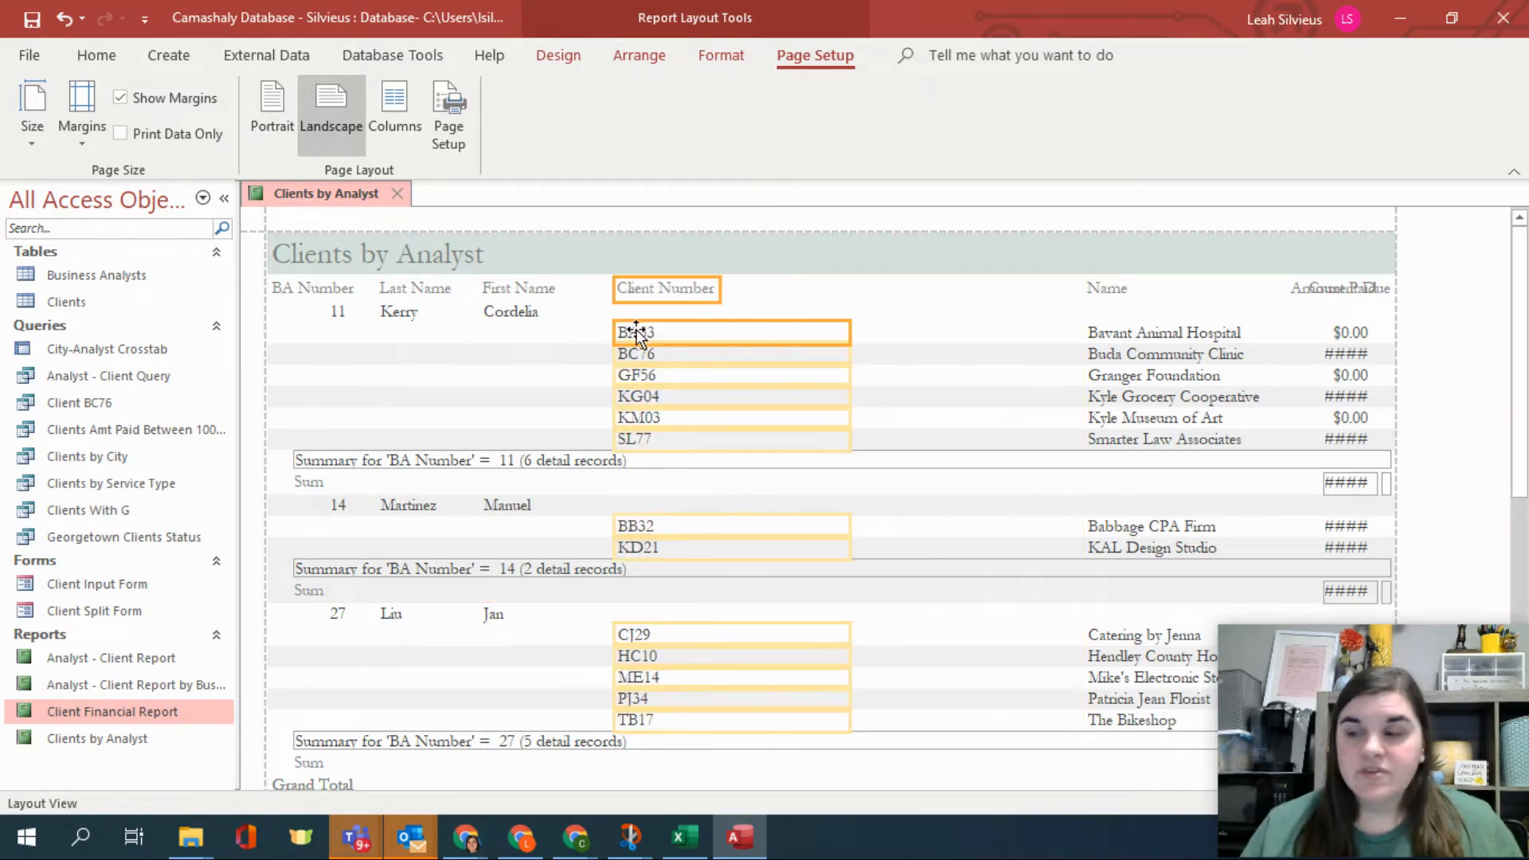
pyautogui.click(727, 437)
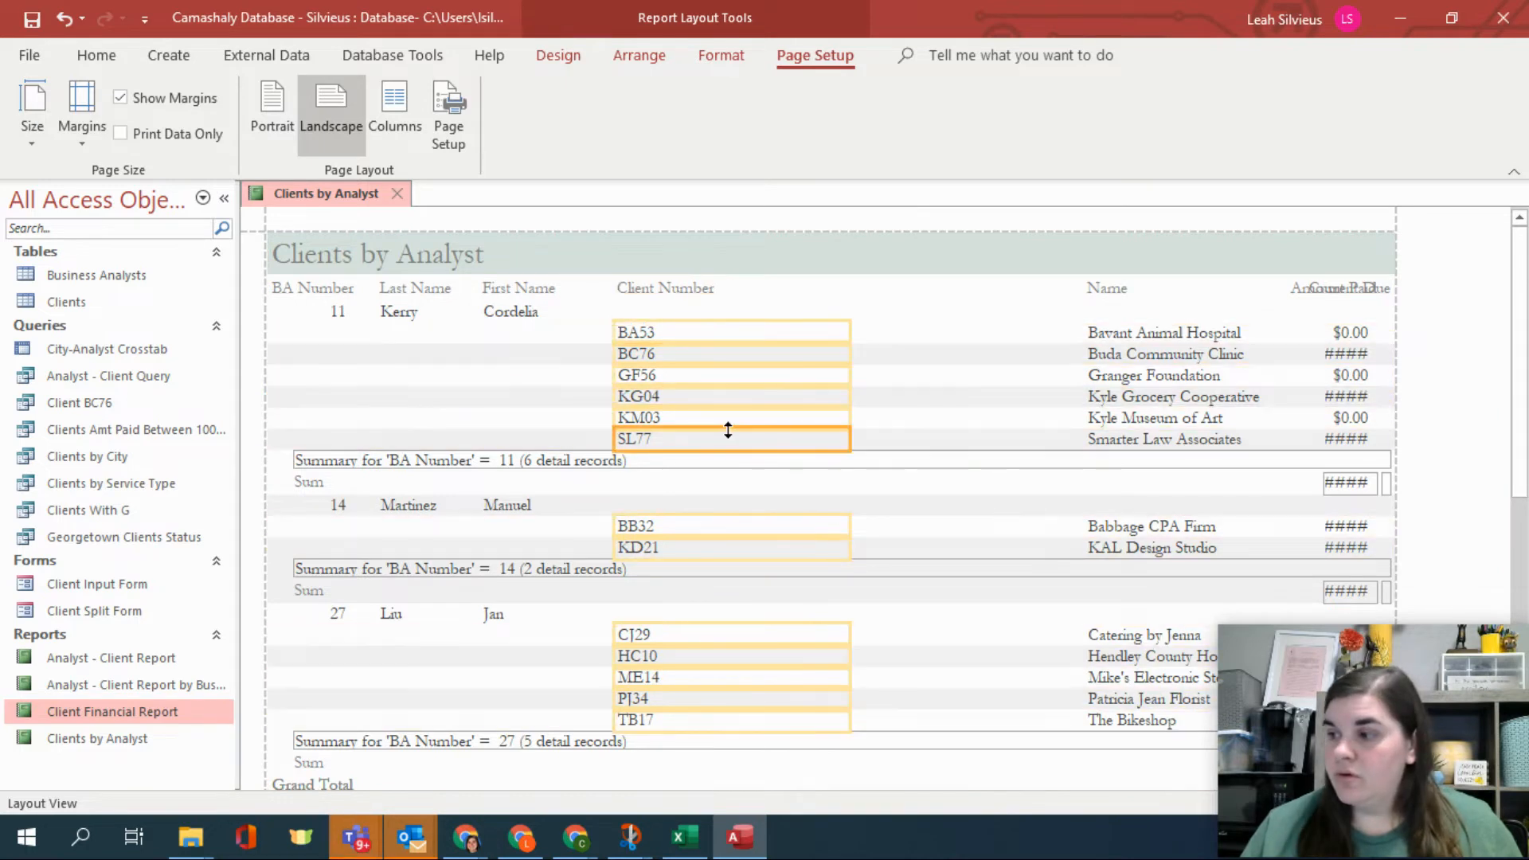
pyautogui.moveTo(852, 373); pyautogui.dragTo(737, 375)
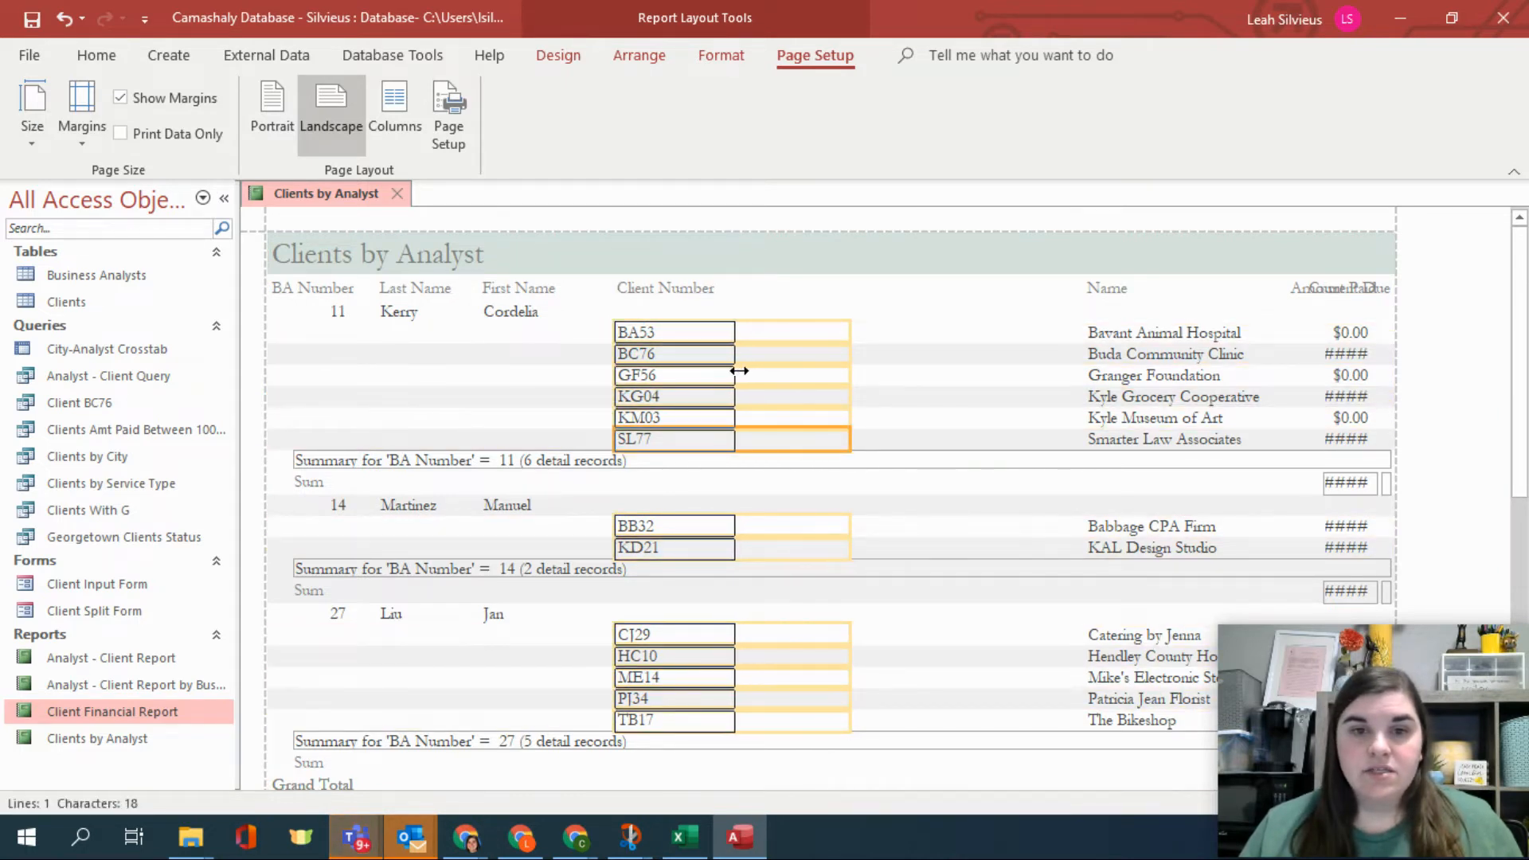
# Move the Name column left so it follows Client Number.
pyautogui.click(1106, 296)
pyautogui.click(1095, 331)
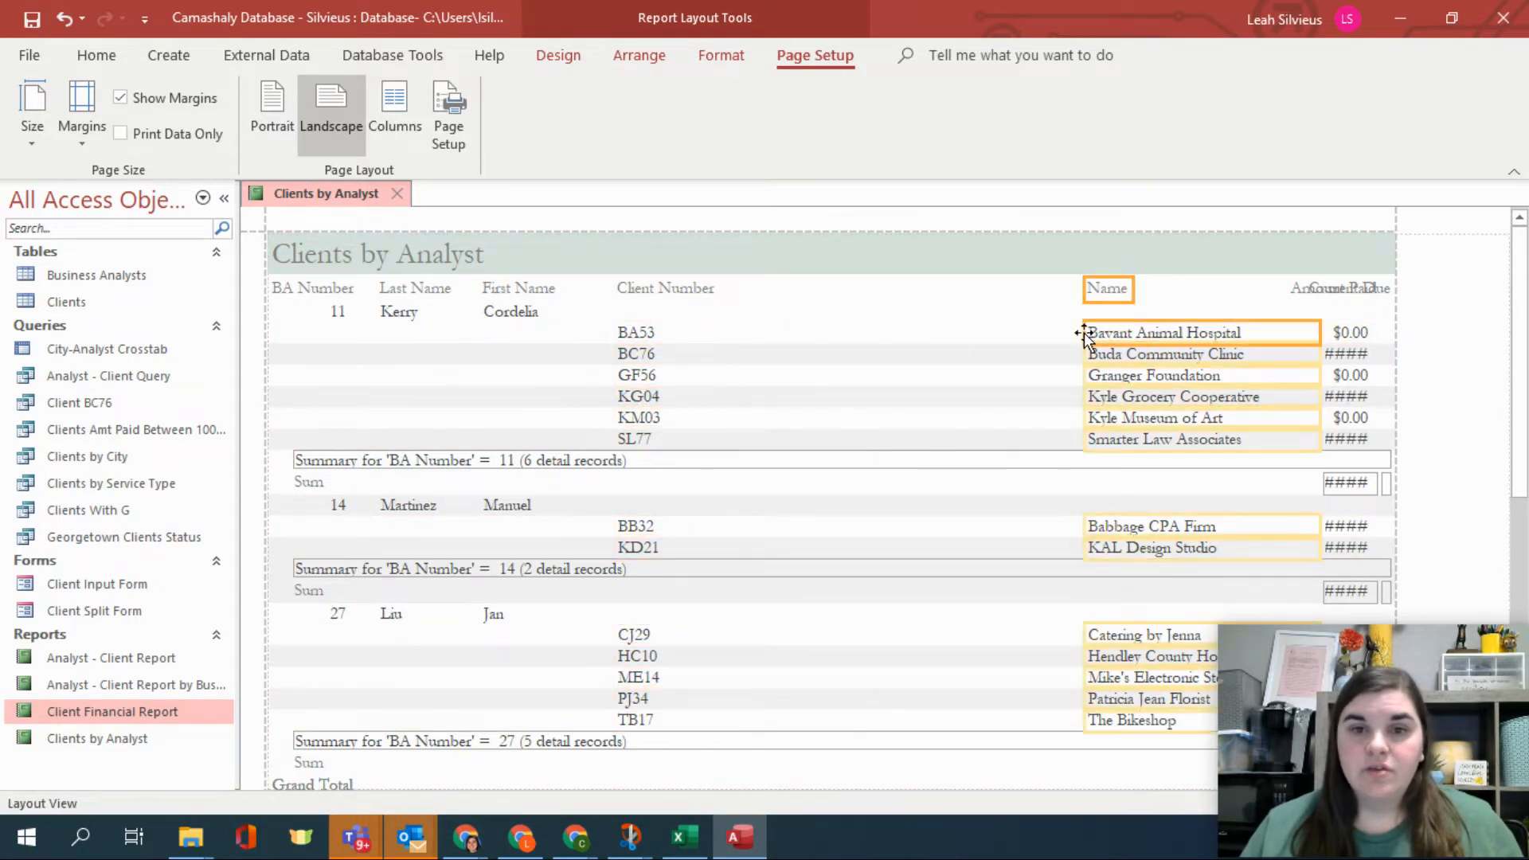
pyautogui.moveTo(1087, 332); pyautogui.dragTo(774, 333)
pyautogui.click(1106, 338)
pyautogui.click(947, 341)
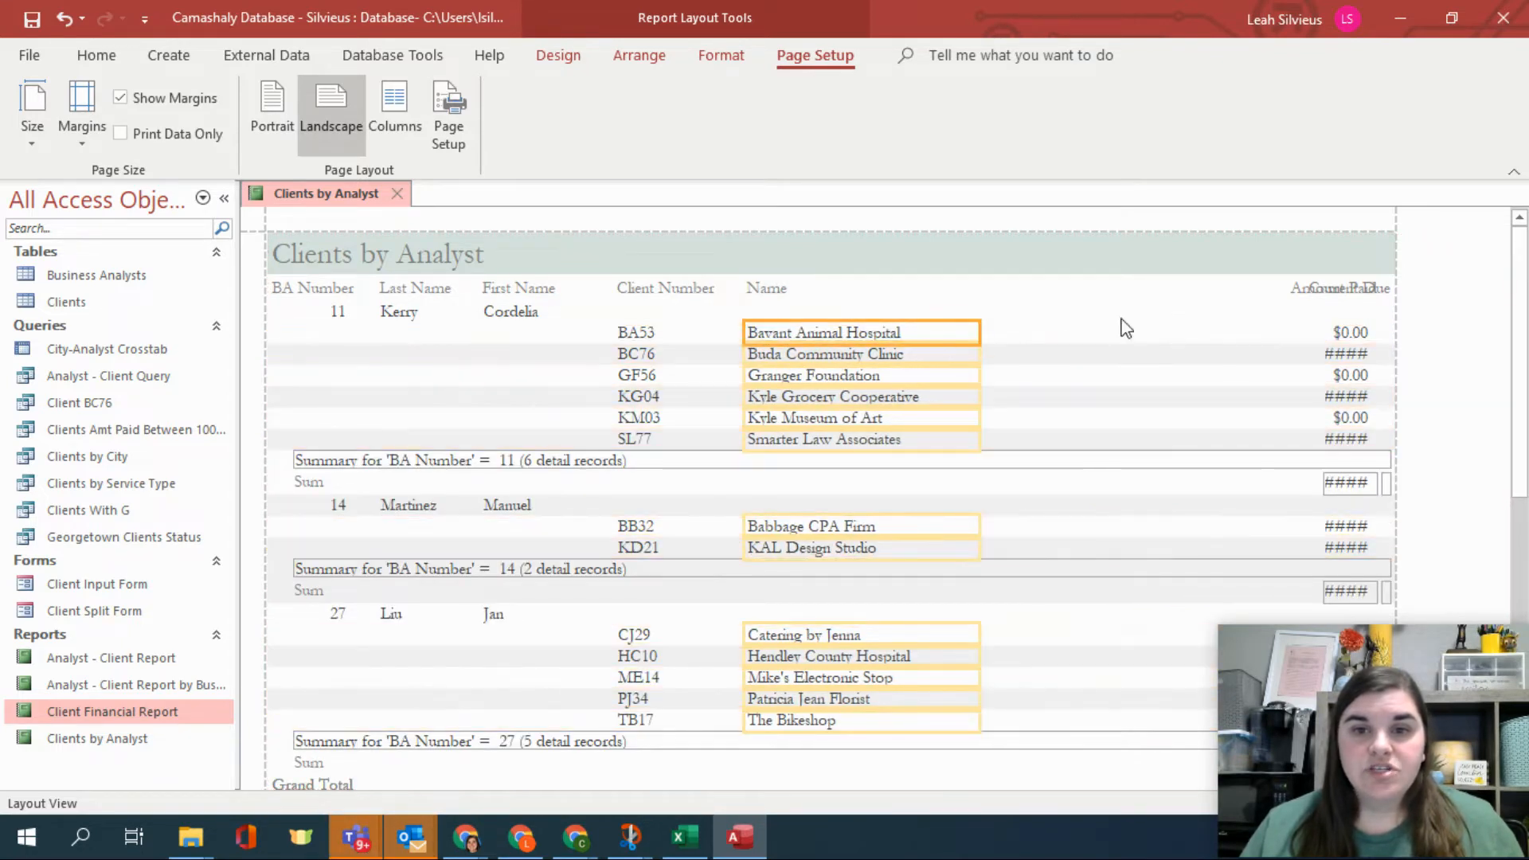
# Move the Amount Paid heading and its values left, separating them from the Current Due column.
pyautogui.click(1306, 288)
pyautogui.click(1292, 289)
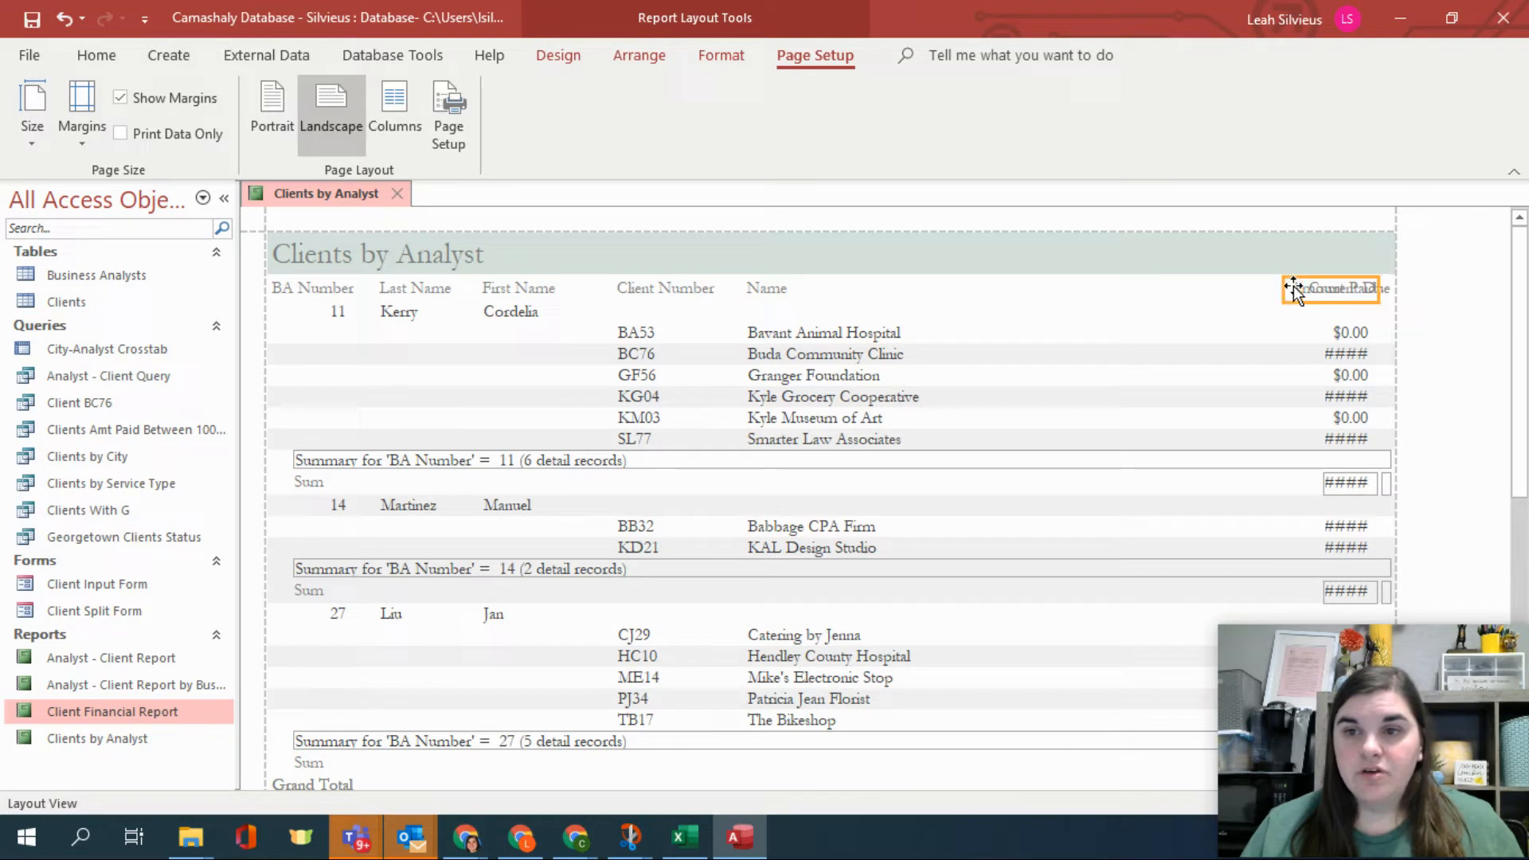
pyautogui.moveTo(1293, 288); pyautogui.dragTo(1126, 290)
pyautogui.click(1345, 332)
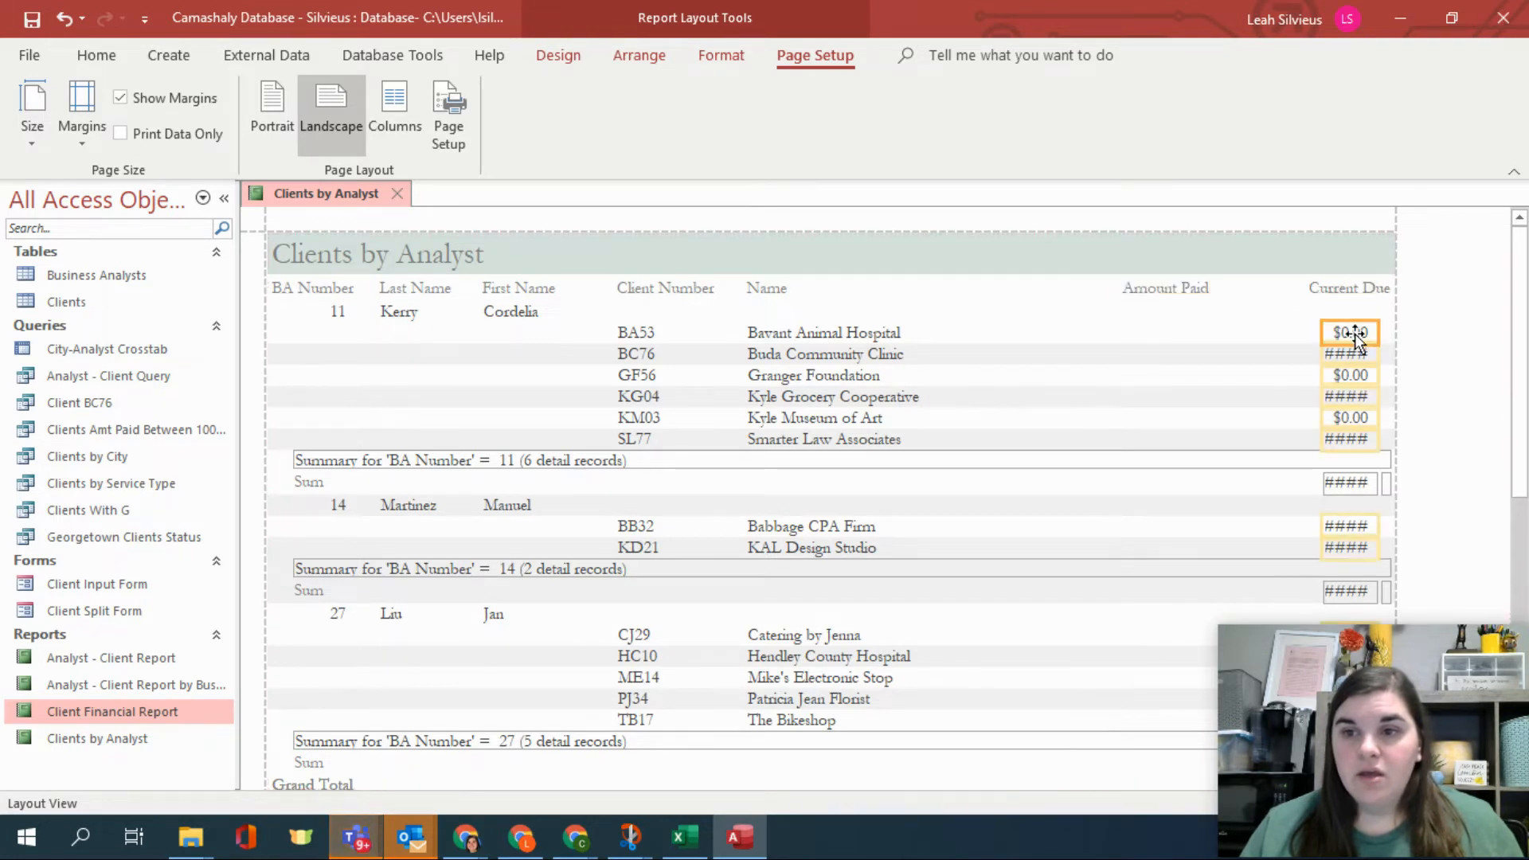
pyautogui.moveTo(1237, 339); pyautogui.dragTo(1238, 339)
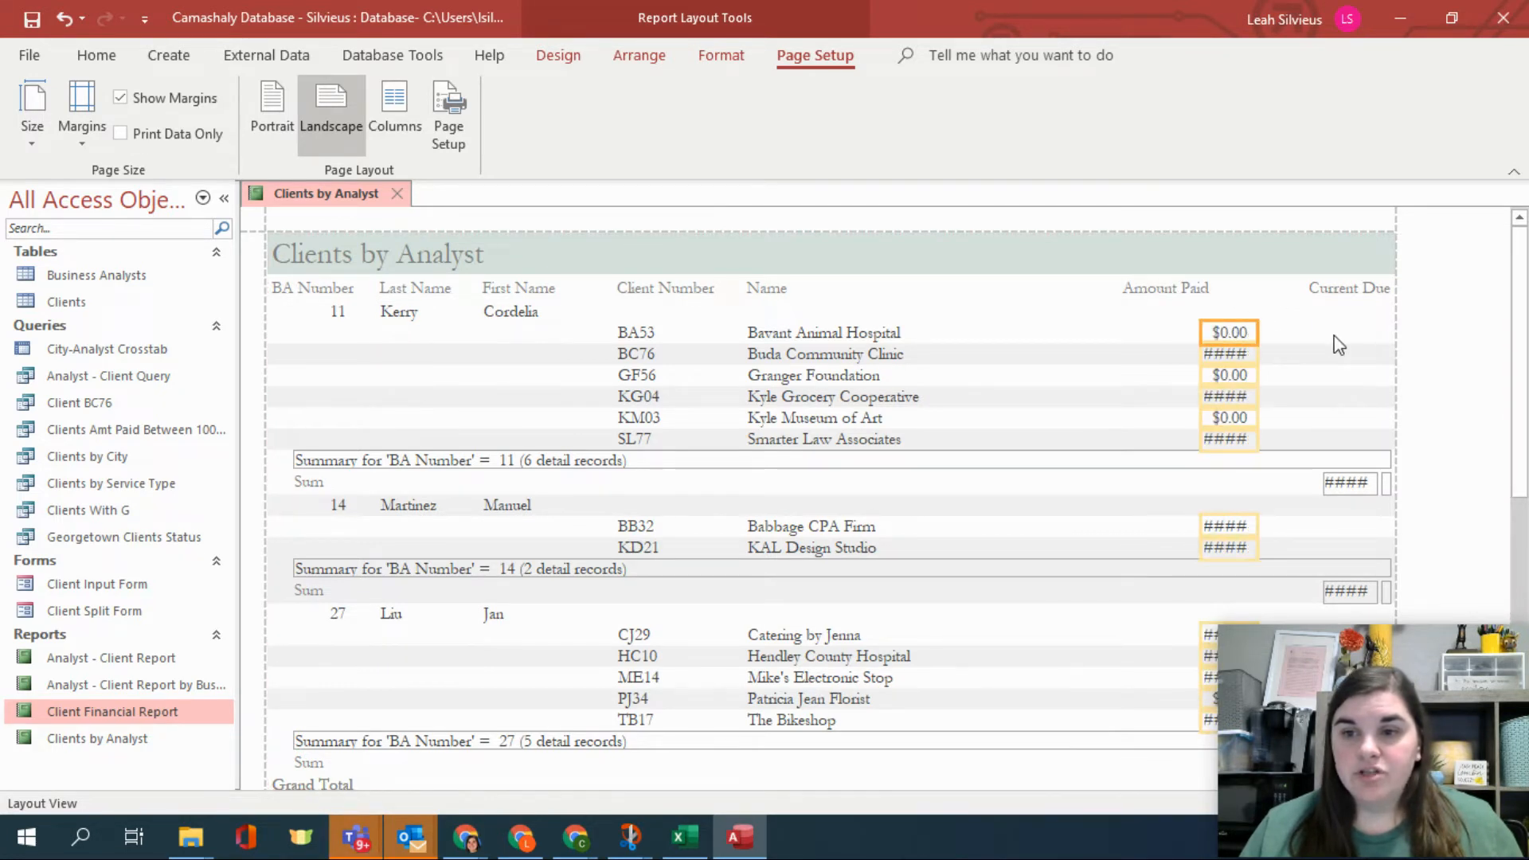
# Widen the Amount Paid value fields so the dollar amounts display in full.
pyautogui.click(1376, 317)
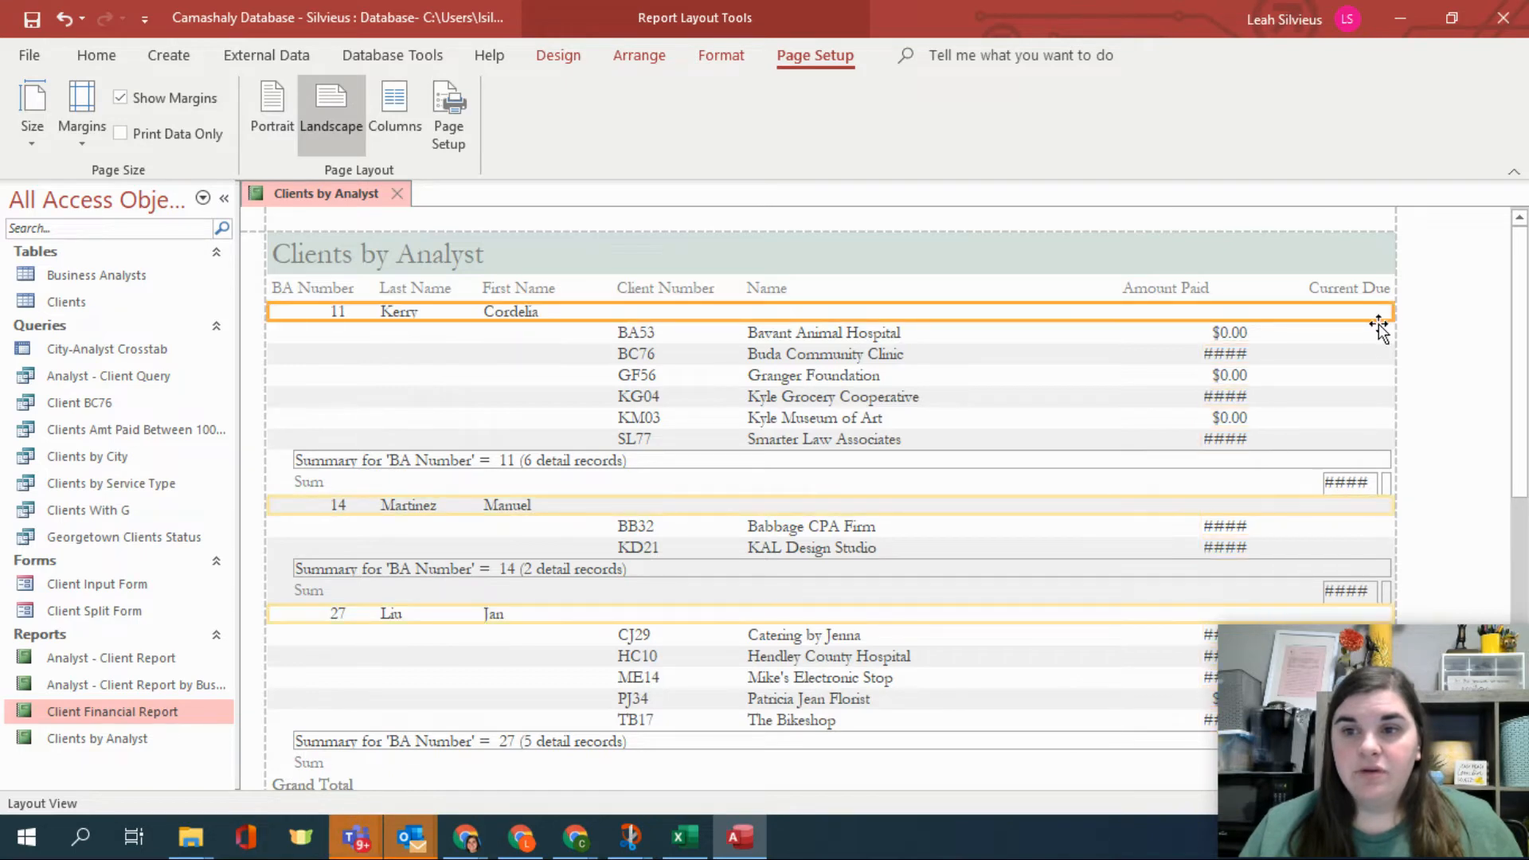
pyautogui.click(1377, 331)
pyautogui.scroll(-2, 1392, 382)
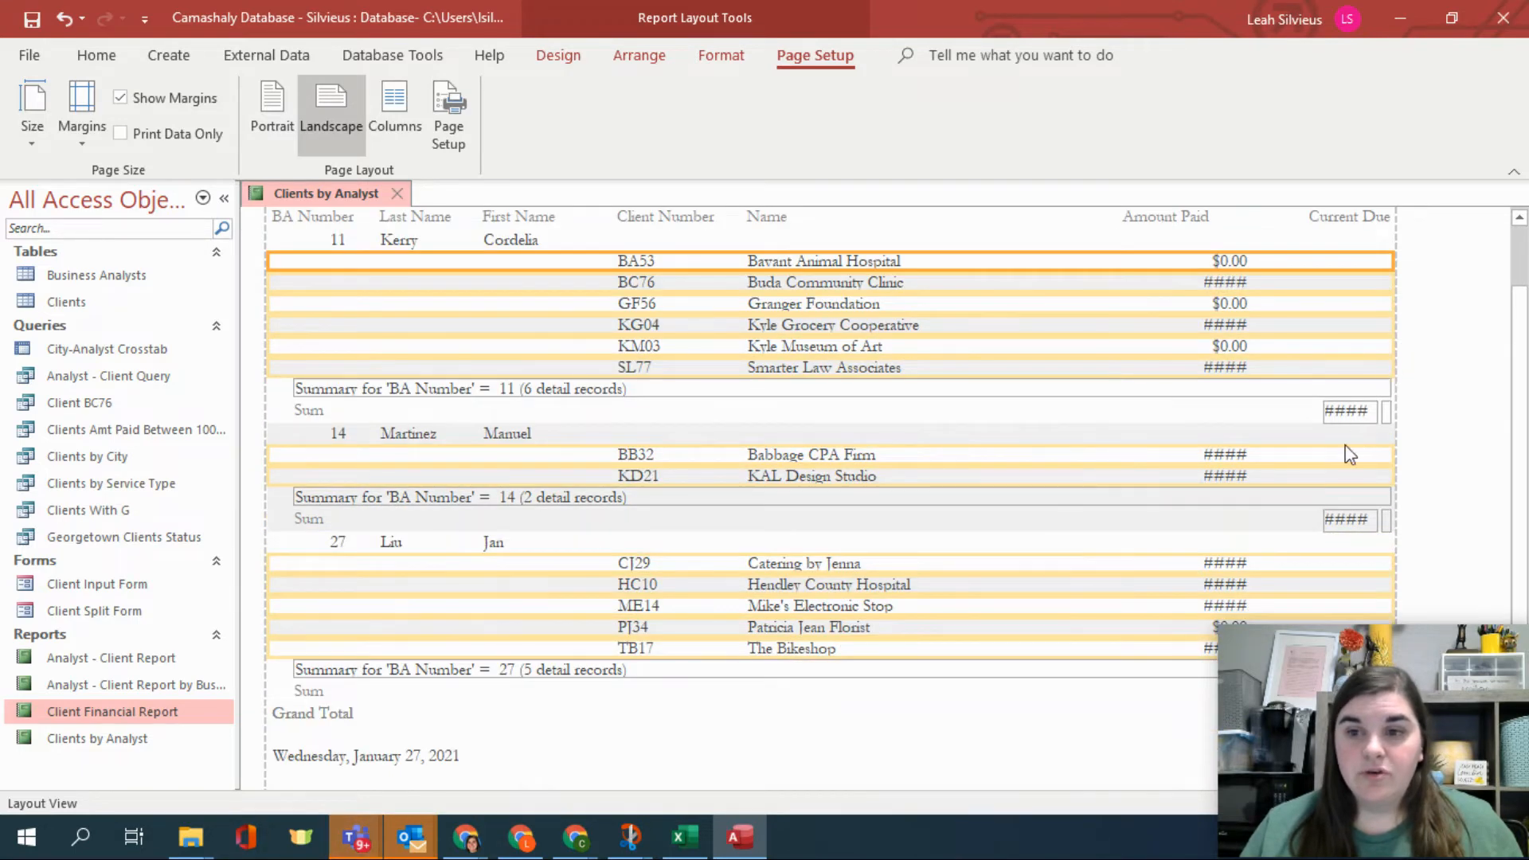
pyautogui.scroll(2, 1350, 455)
pyautogui.click(1231, 351)
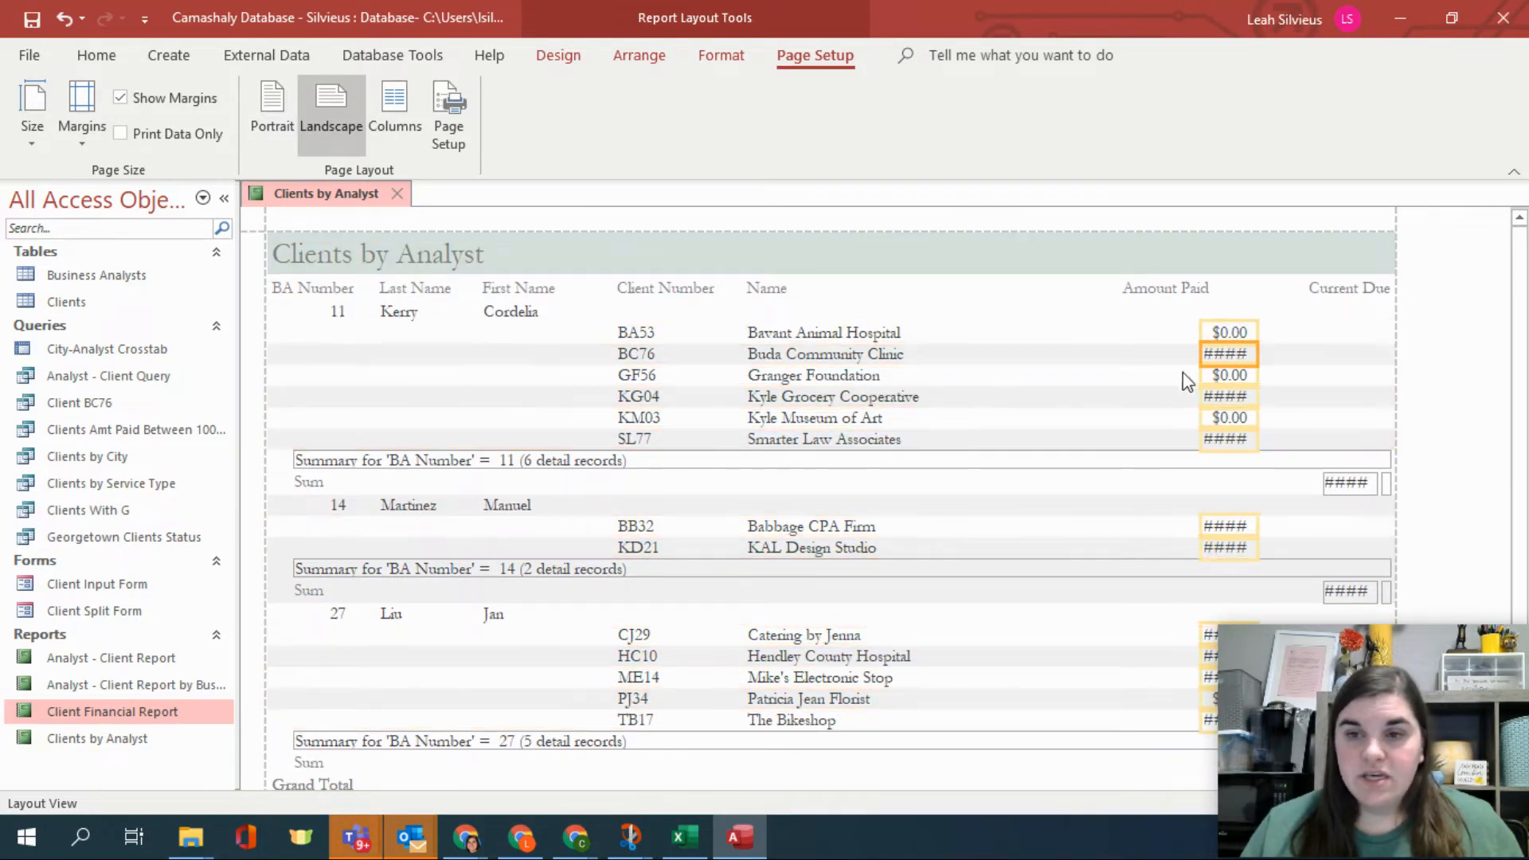
pyautogui.moveTo(1201, 352); pyautogui.dragTo(1160, 353)
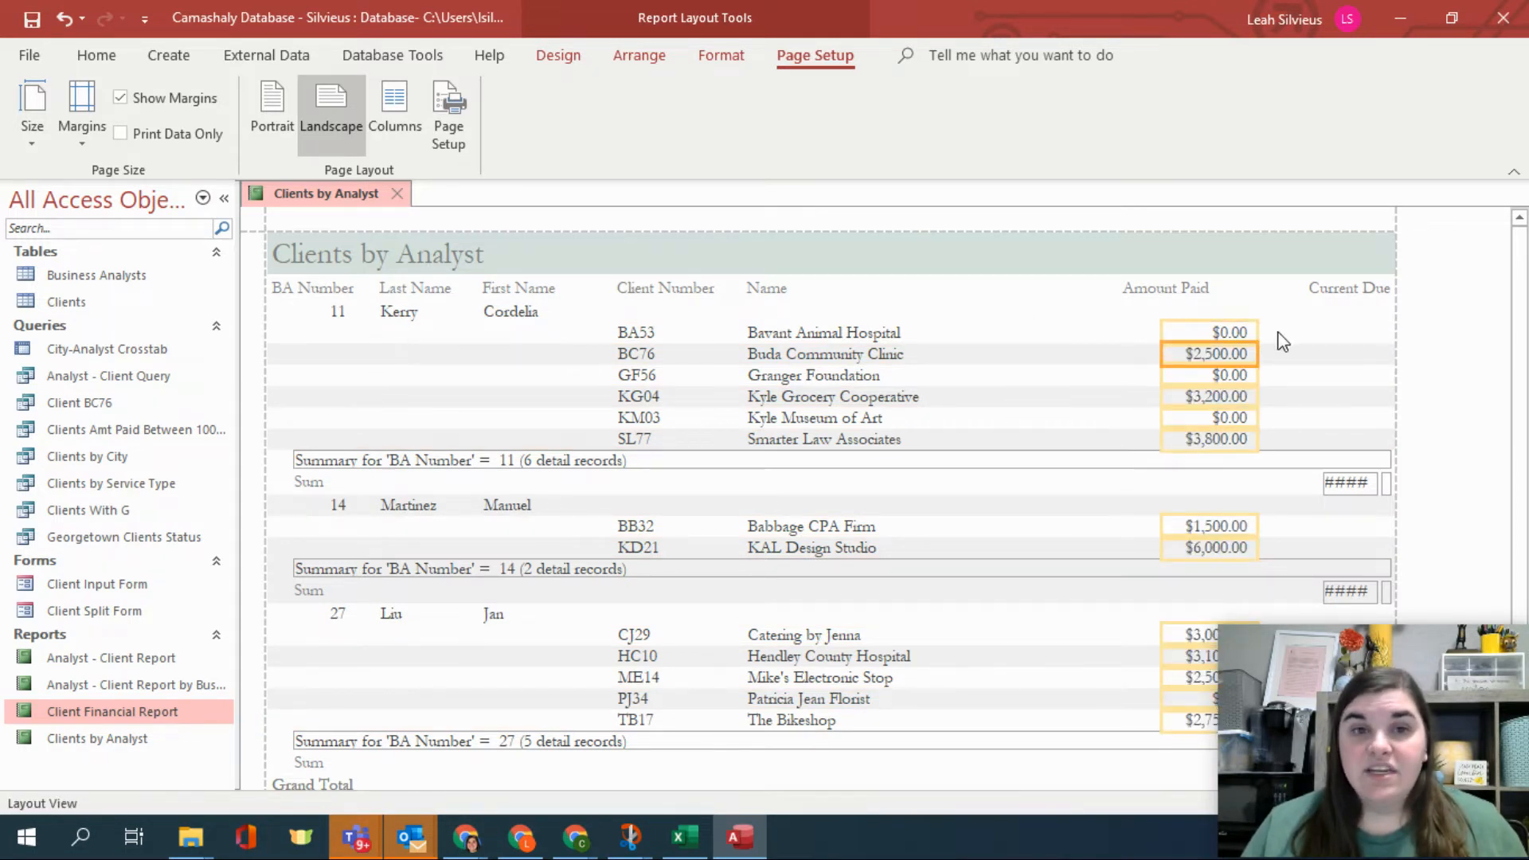
# Resize and move the group Sum totals under the Amount Paid and Current Due columns.
pyautogui.click(1323, 484)
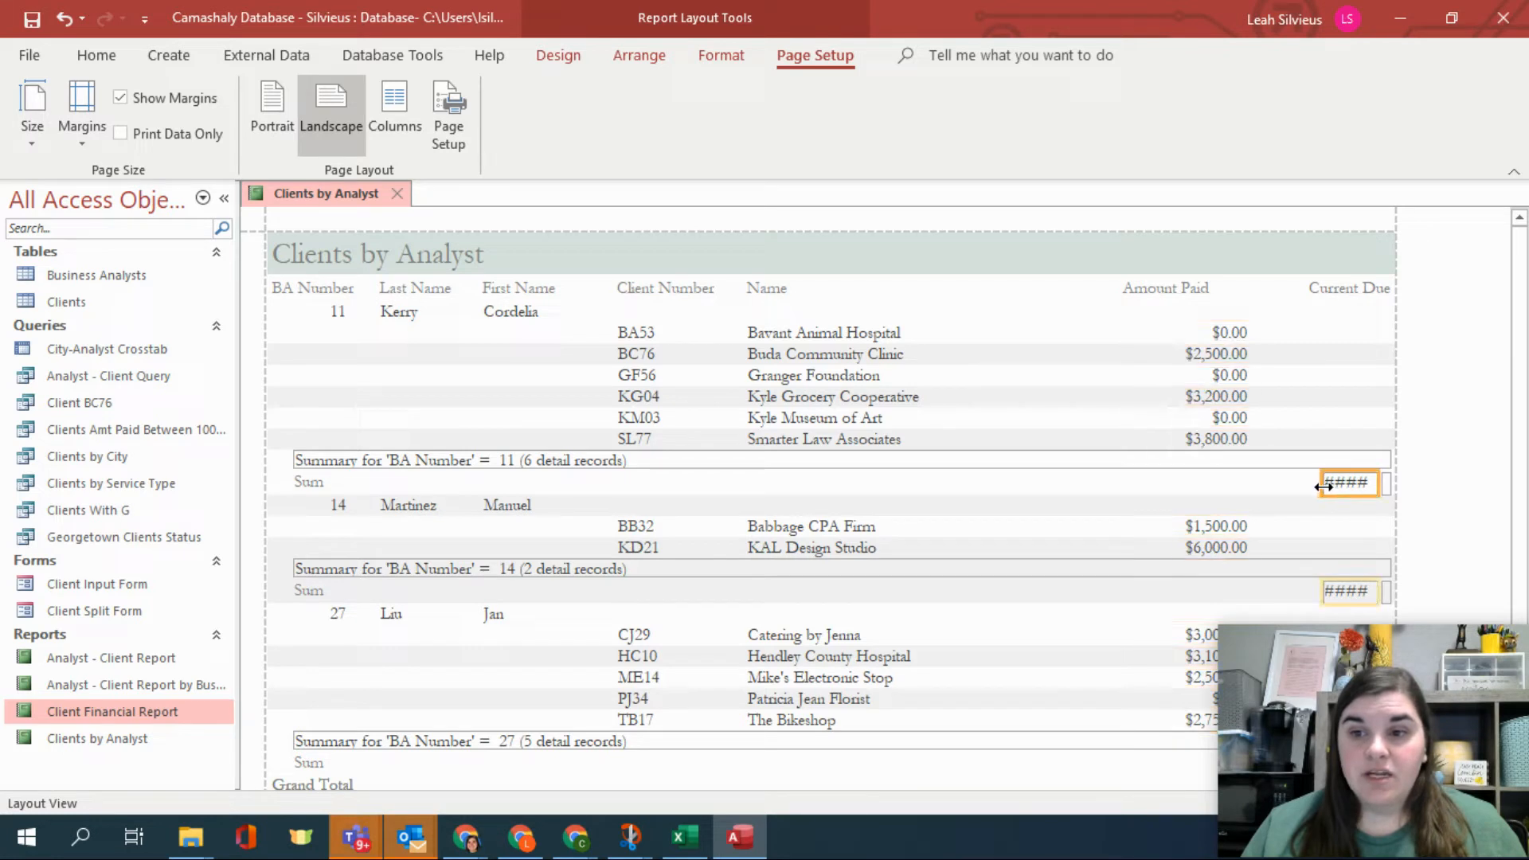
pyautogui.moveTo(1321, 483); pyautogui.dragTo(1216, 483)
pyautogui.moveTo(1337, 487); pyautogui.dragTo(1208, 482)
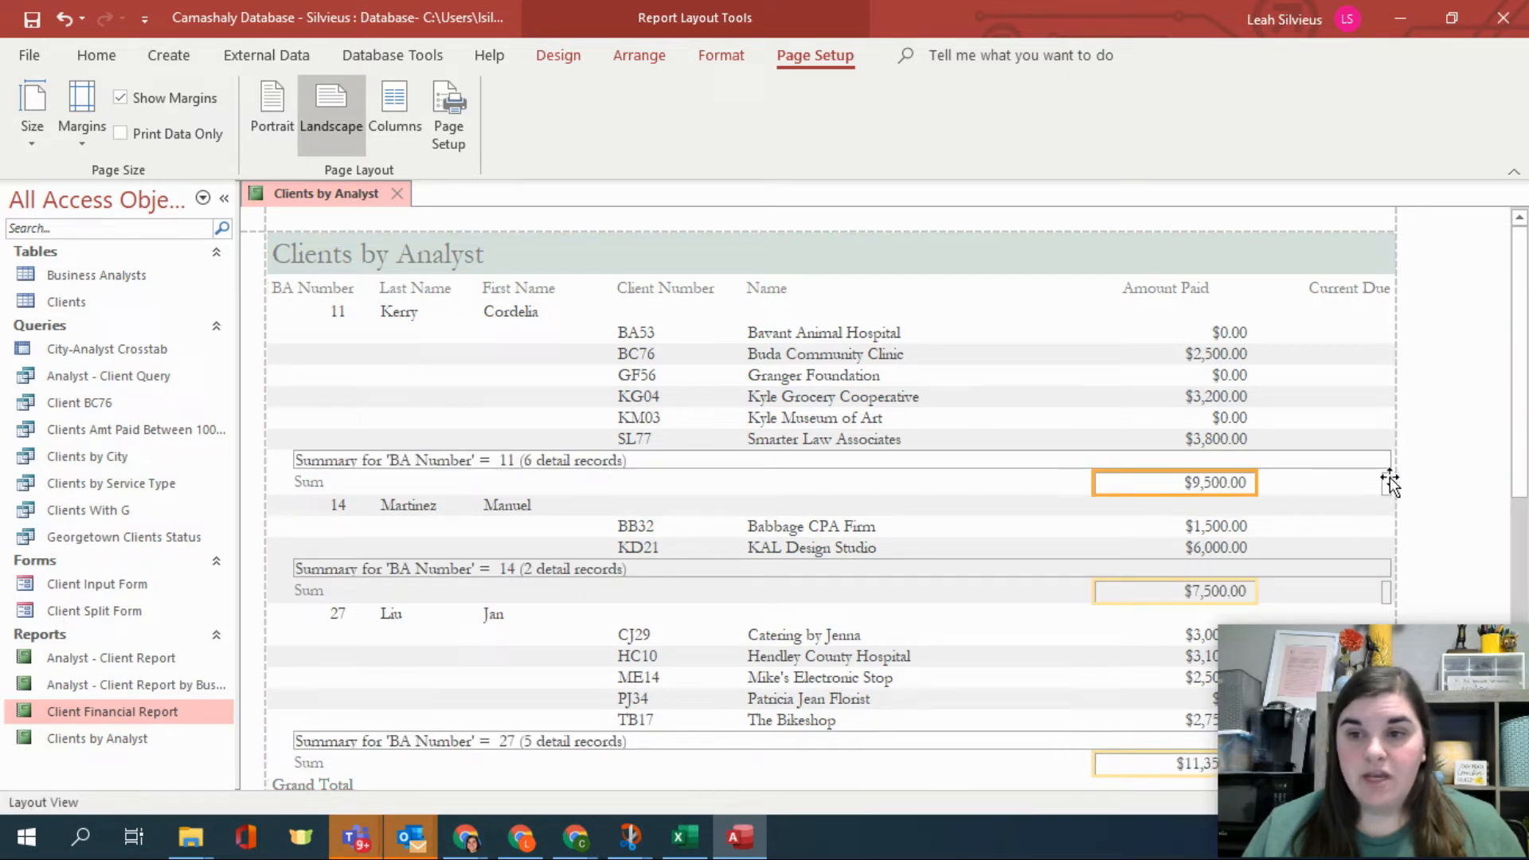
pyautogui.moveTo(1389, 481); pyautogui.dragTo(1308, 475)
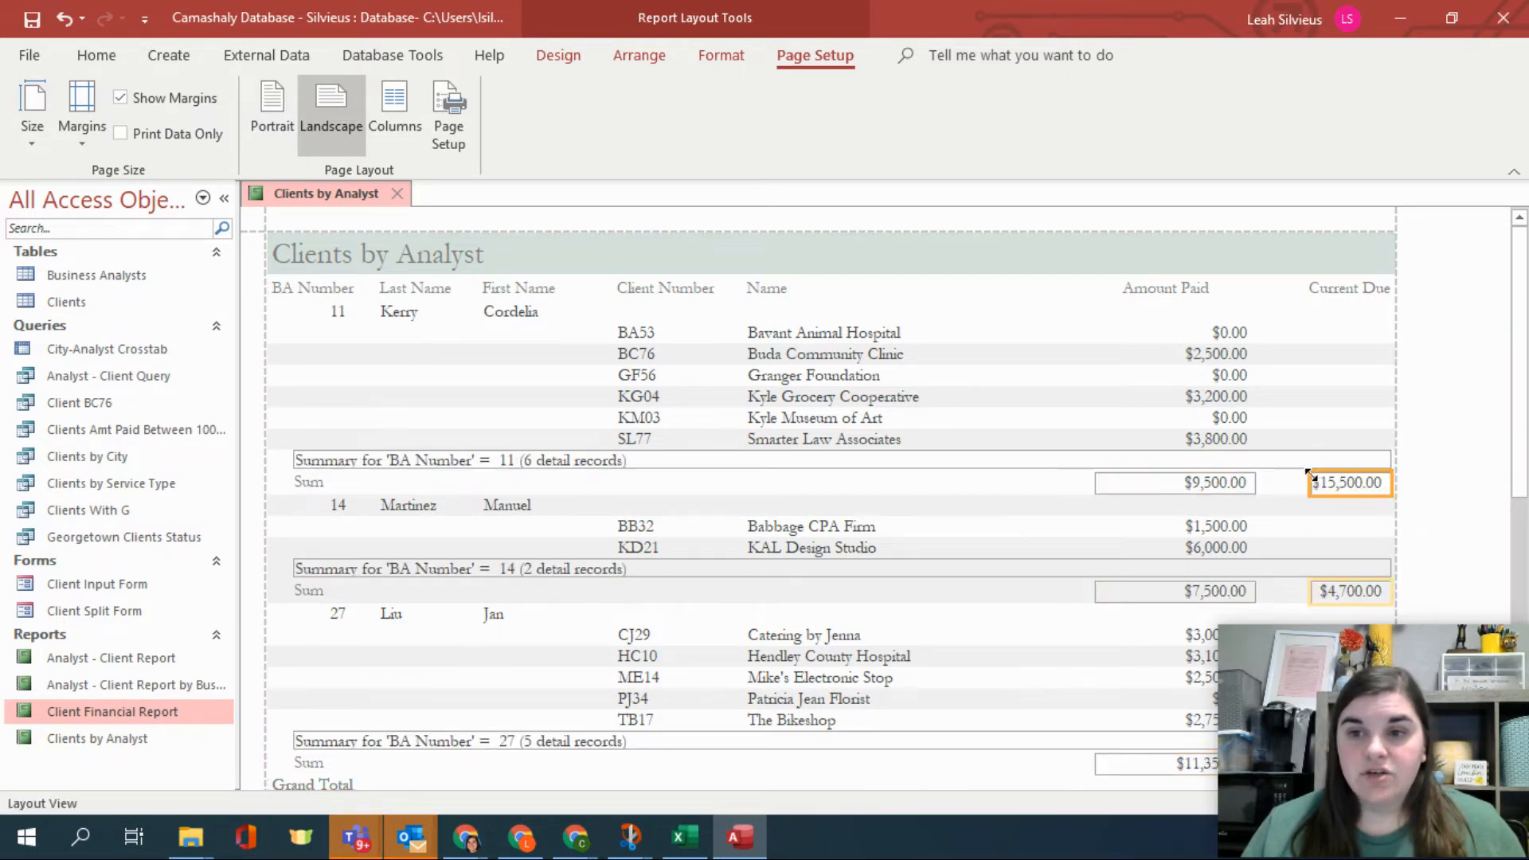
# Adjust the Current Due heading so its full label shows at the right edge.
pyautogui.click(1390, 446)
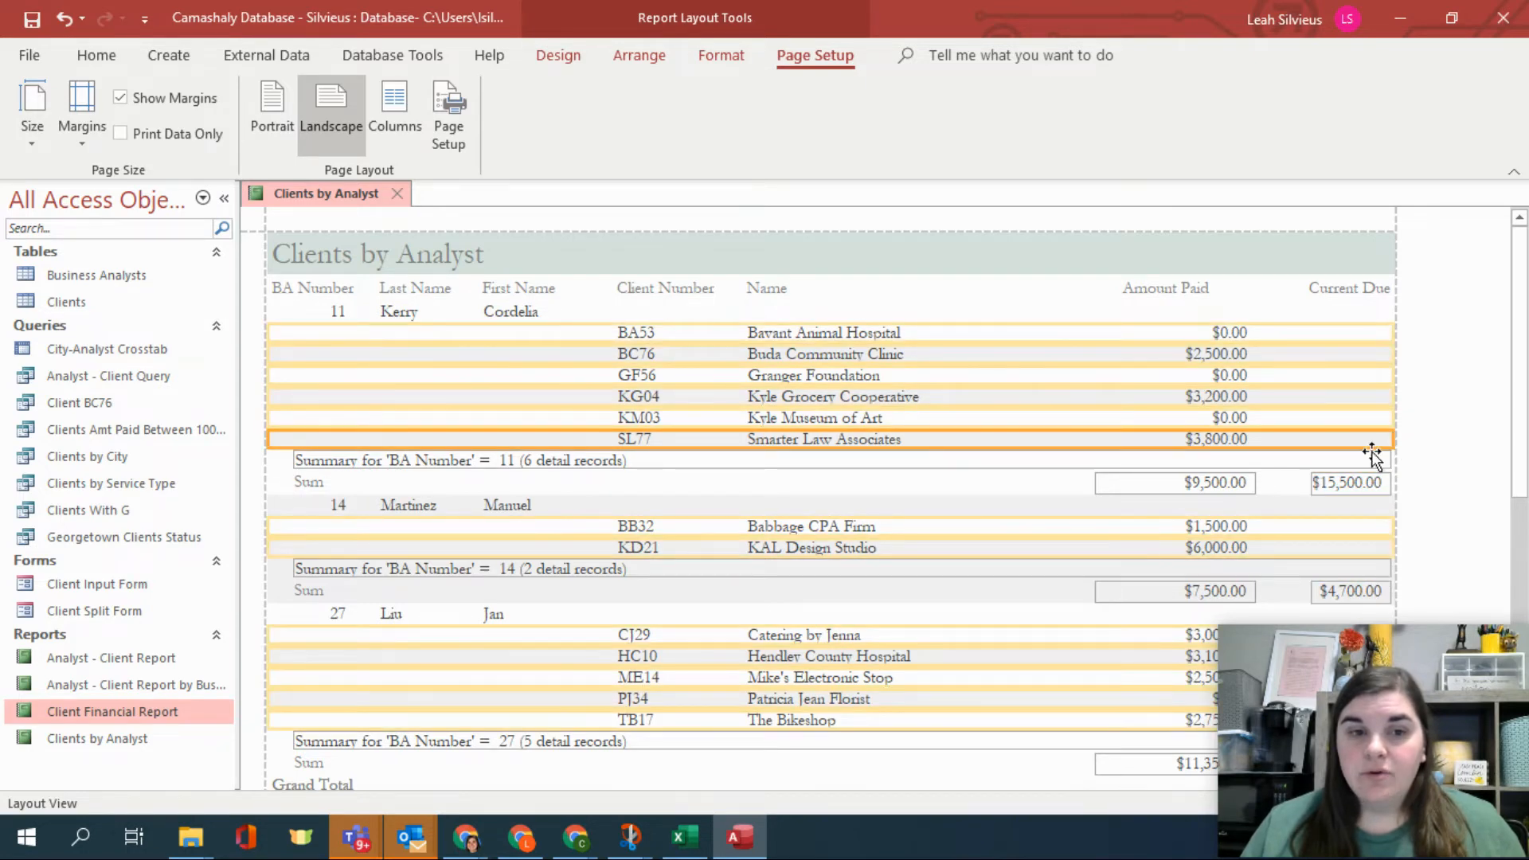
pyautogui.click(1376, 475)
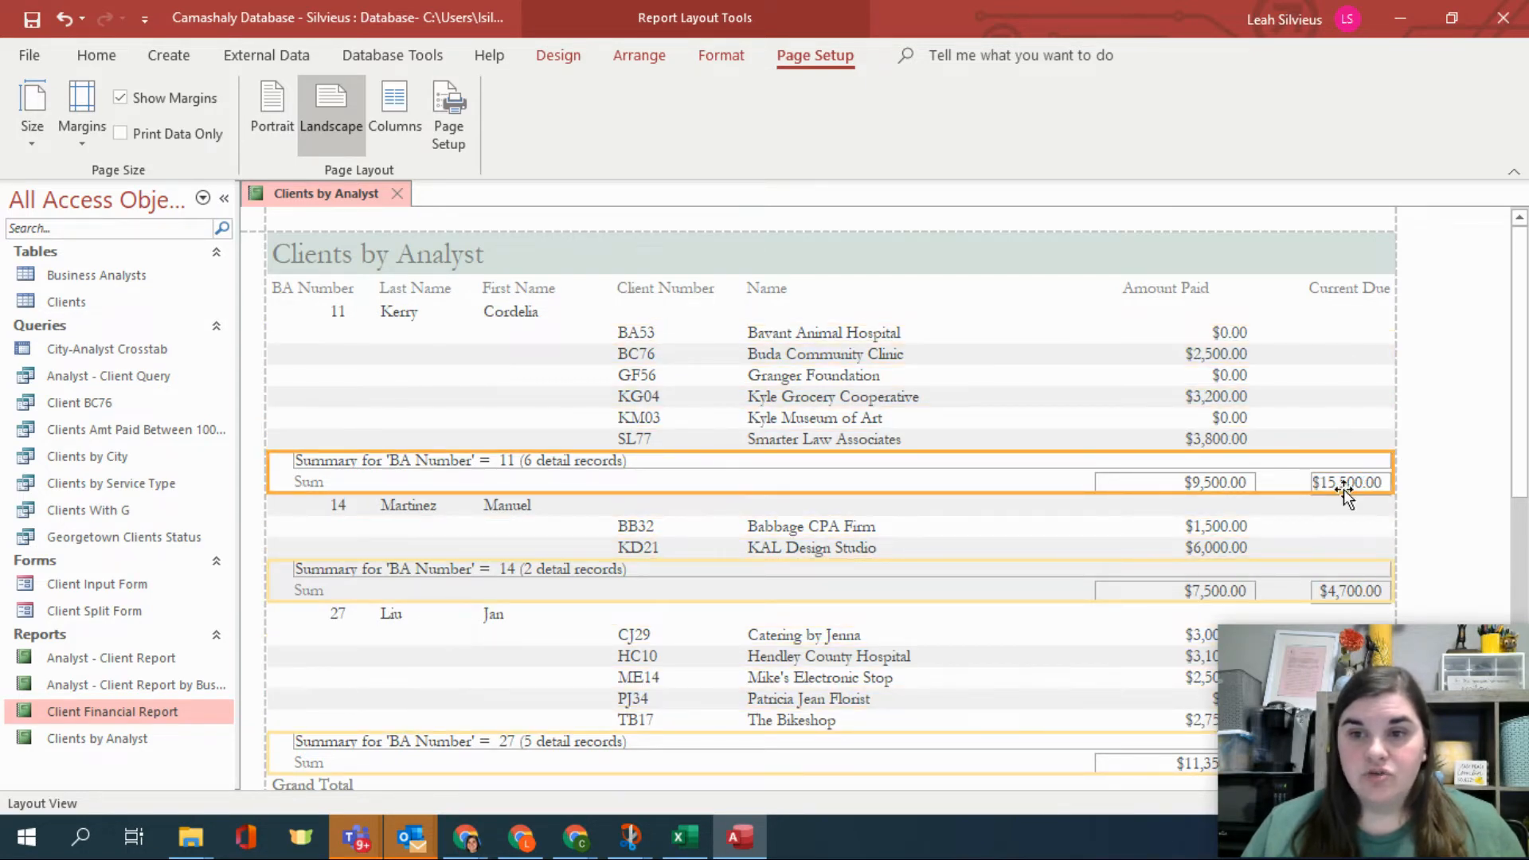
pyautogui.click(1351, 292)
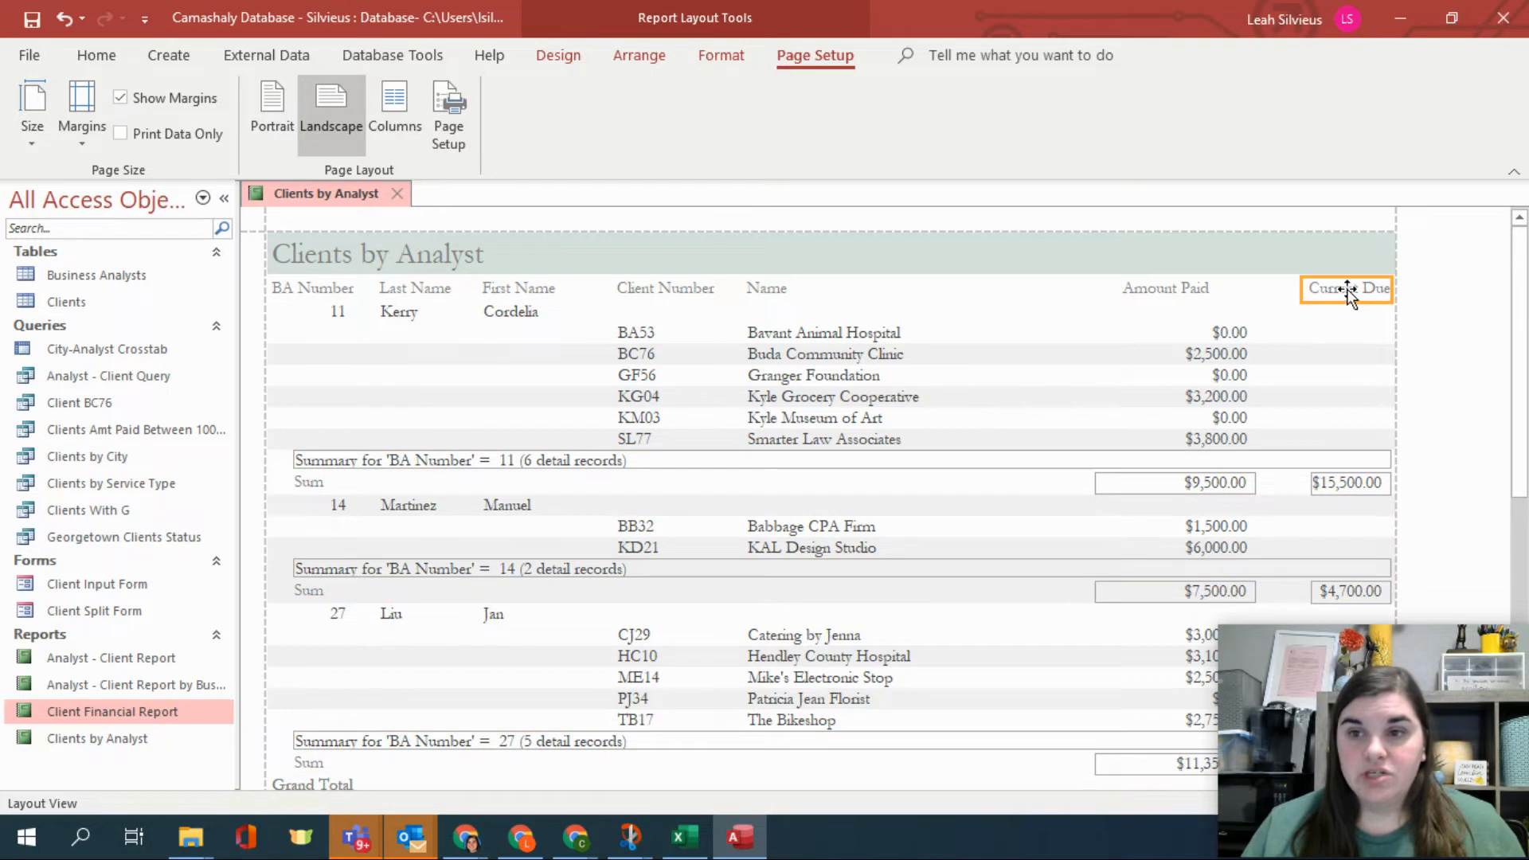
pyautogui.moveTo(1347, 290)
pyautogui.mouseDown()
pyautogui.moveTo(1331, 290)
pyautogui.moveTo(1350, 290)
pyautogui.mouseUp()
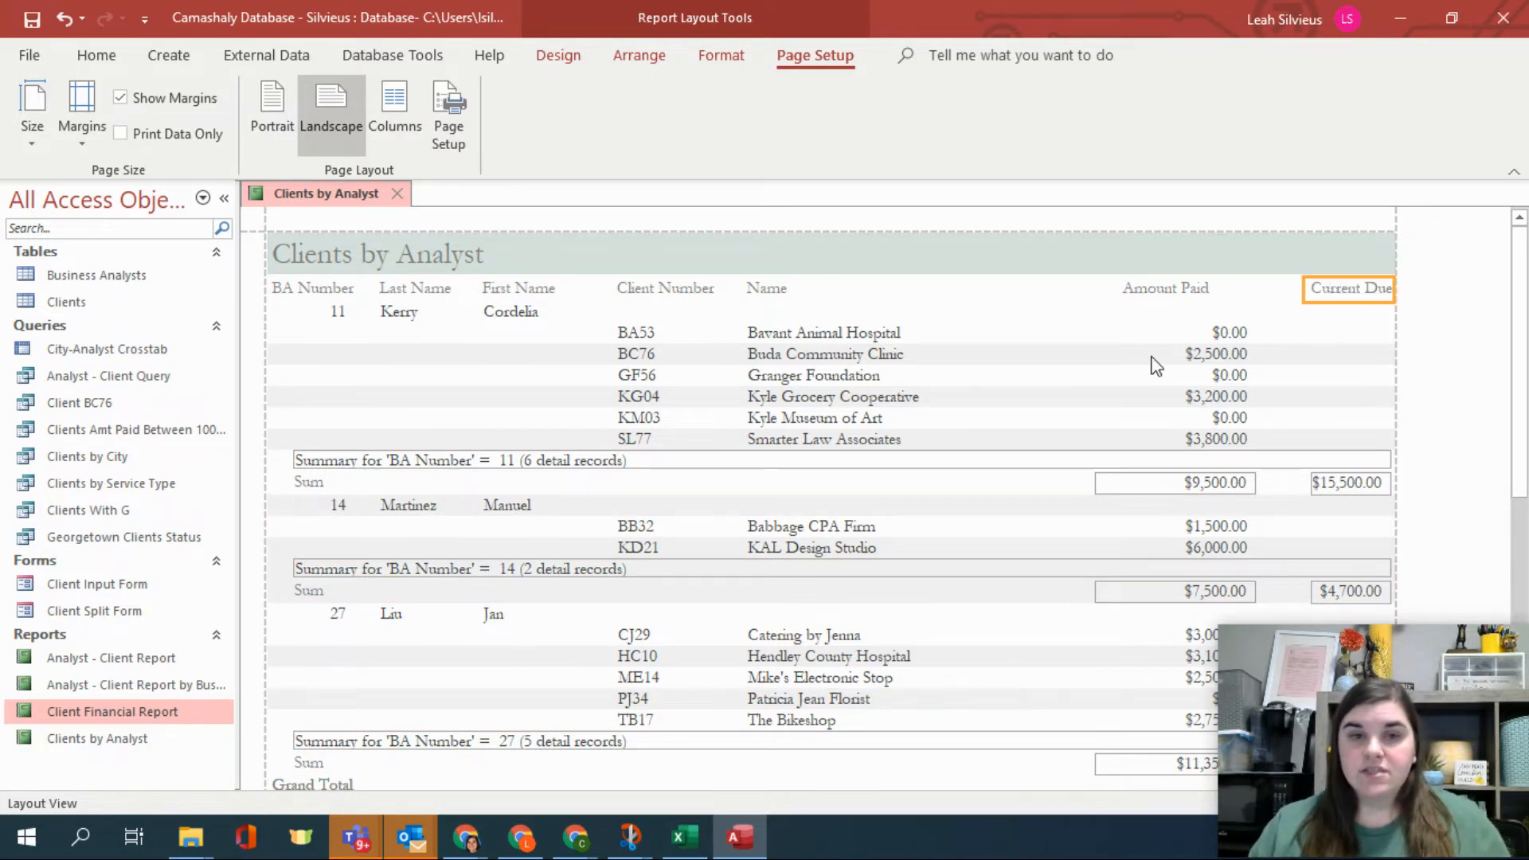
# Open the Clients table to compare its Amount Paid and Current Due values, then close it.
pyautogui.click(1202, 331)
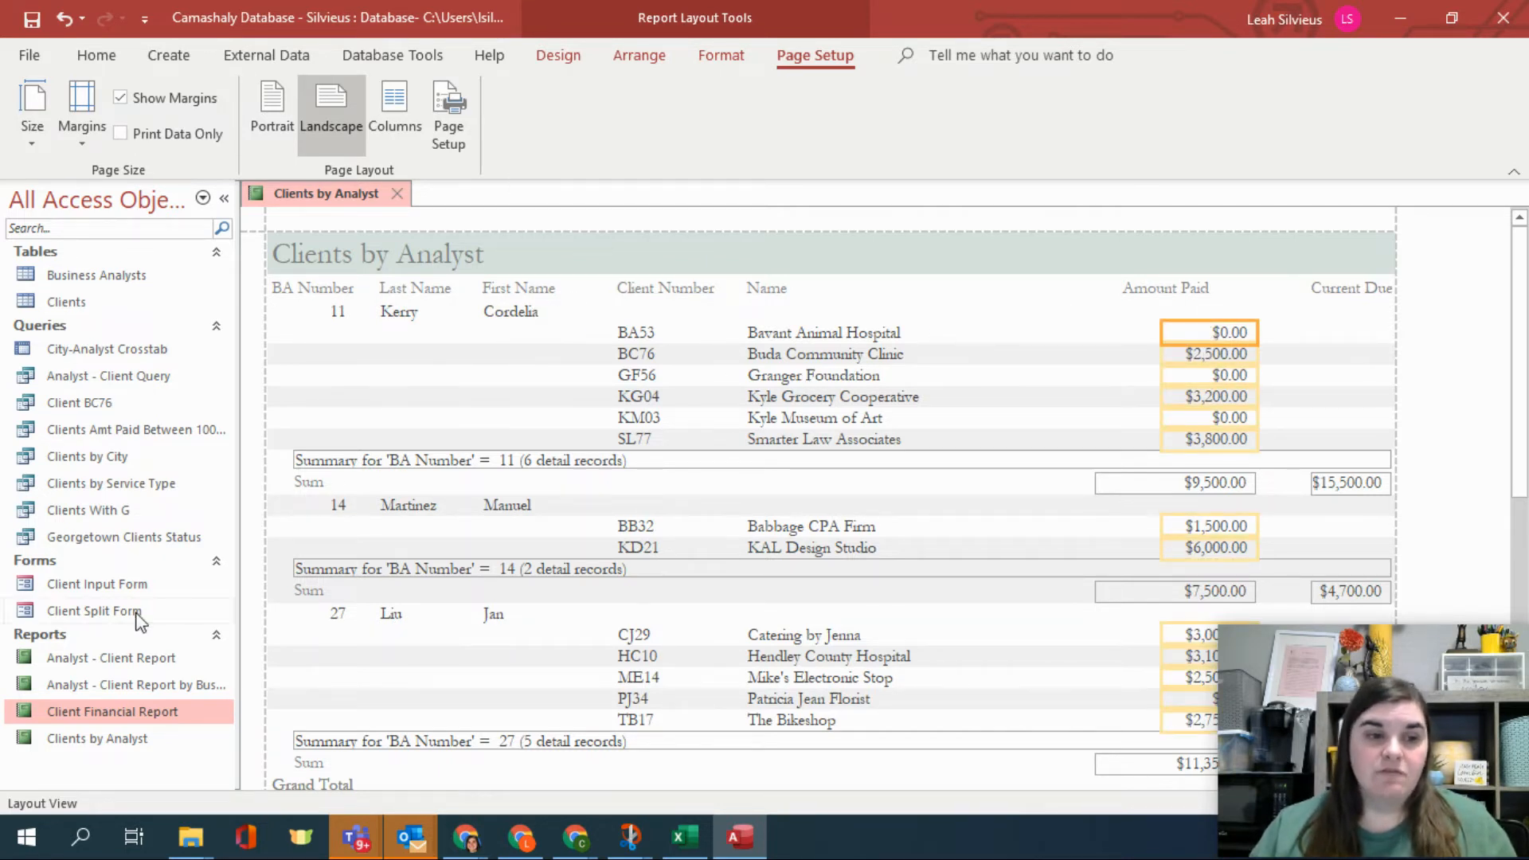
pyautogui.doubleClick(70, 306)
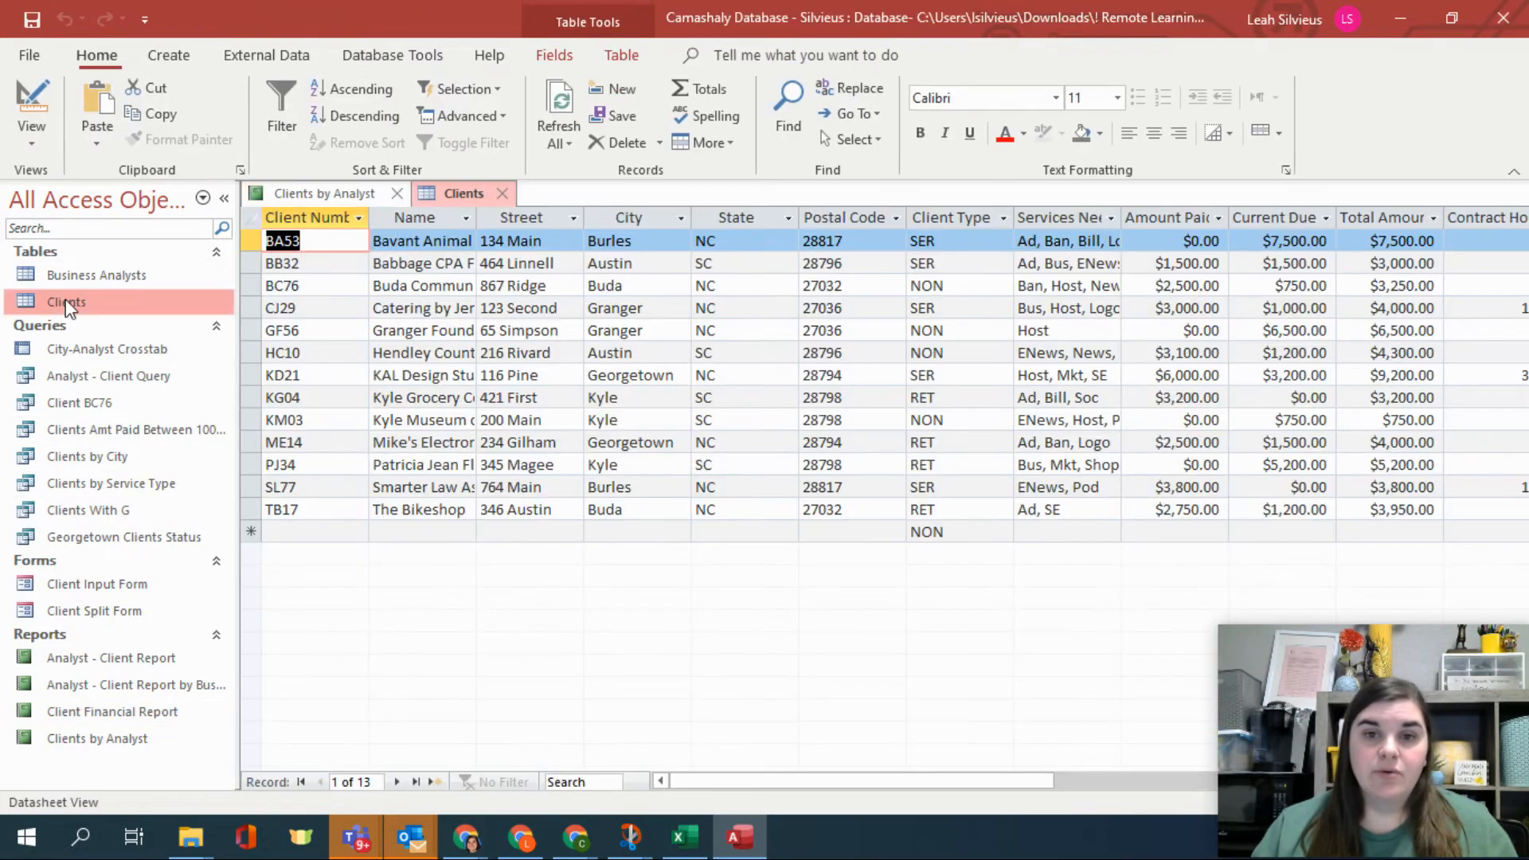
pyautogui.click(1226, 242)
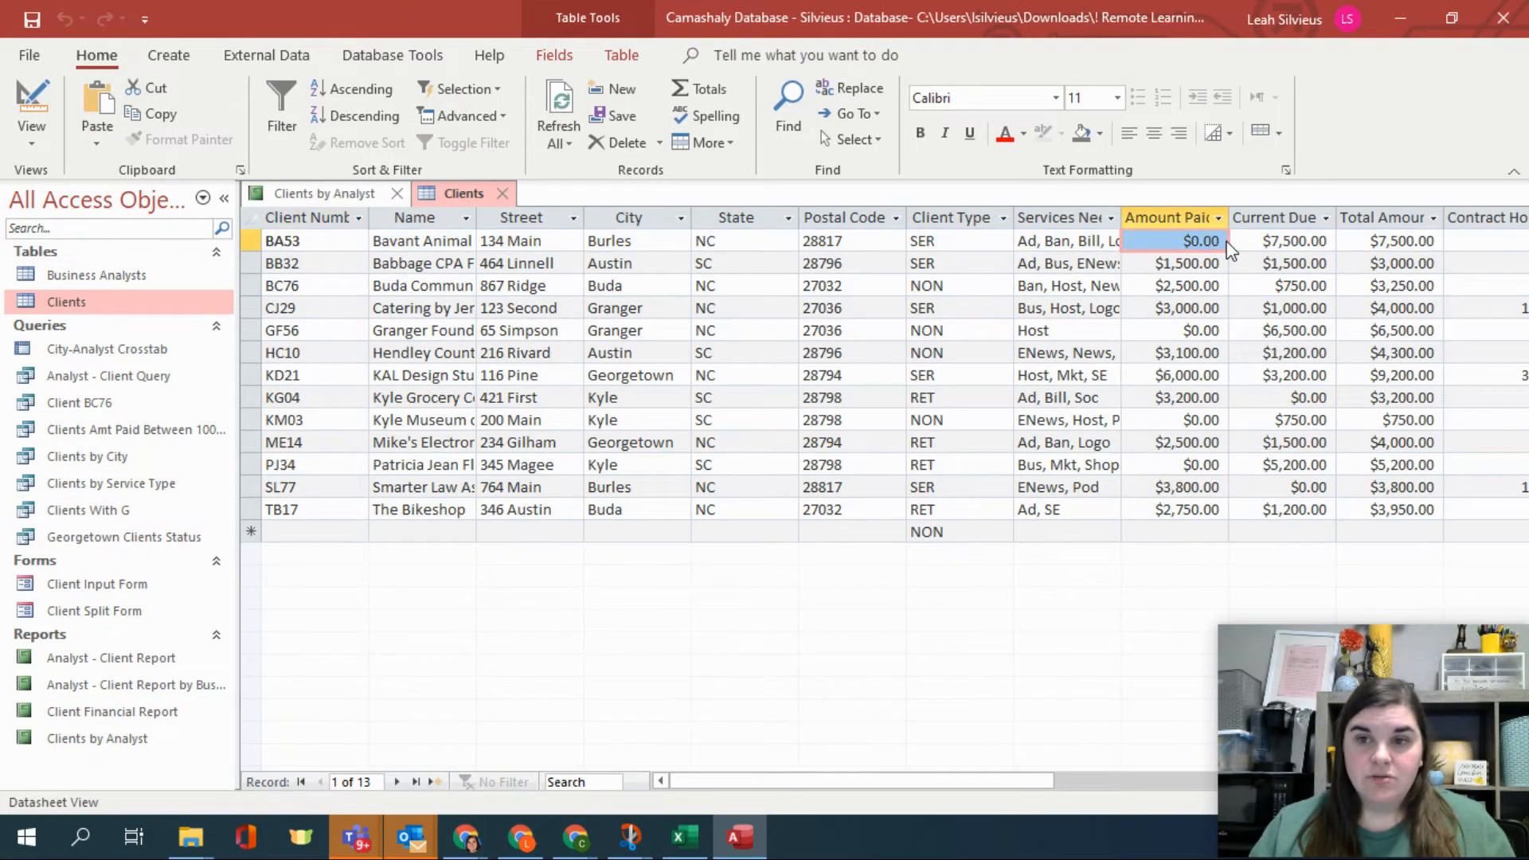
pyautogui.click(1207, 293)
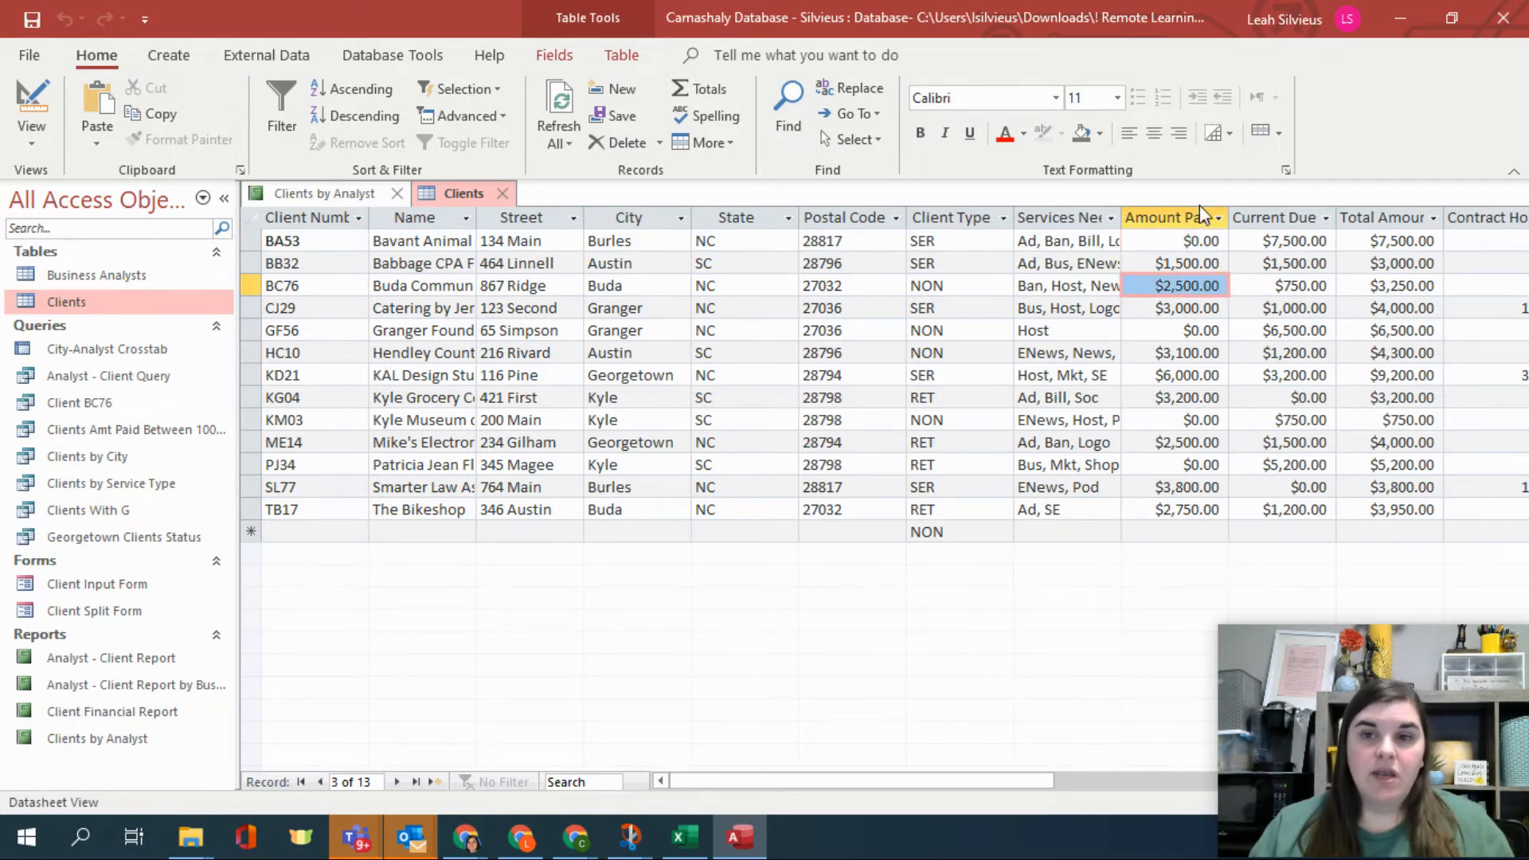
pyautogui.click(1298, 240)
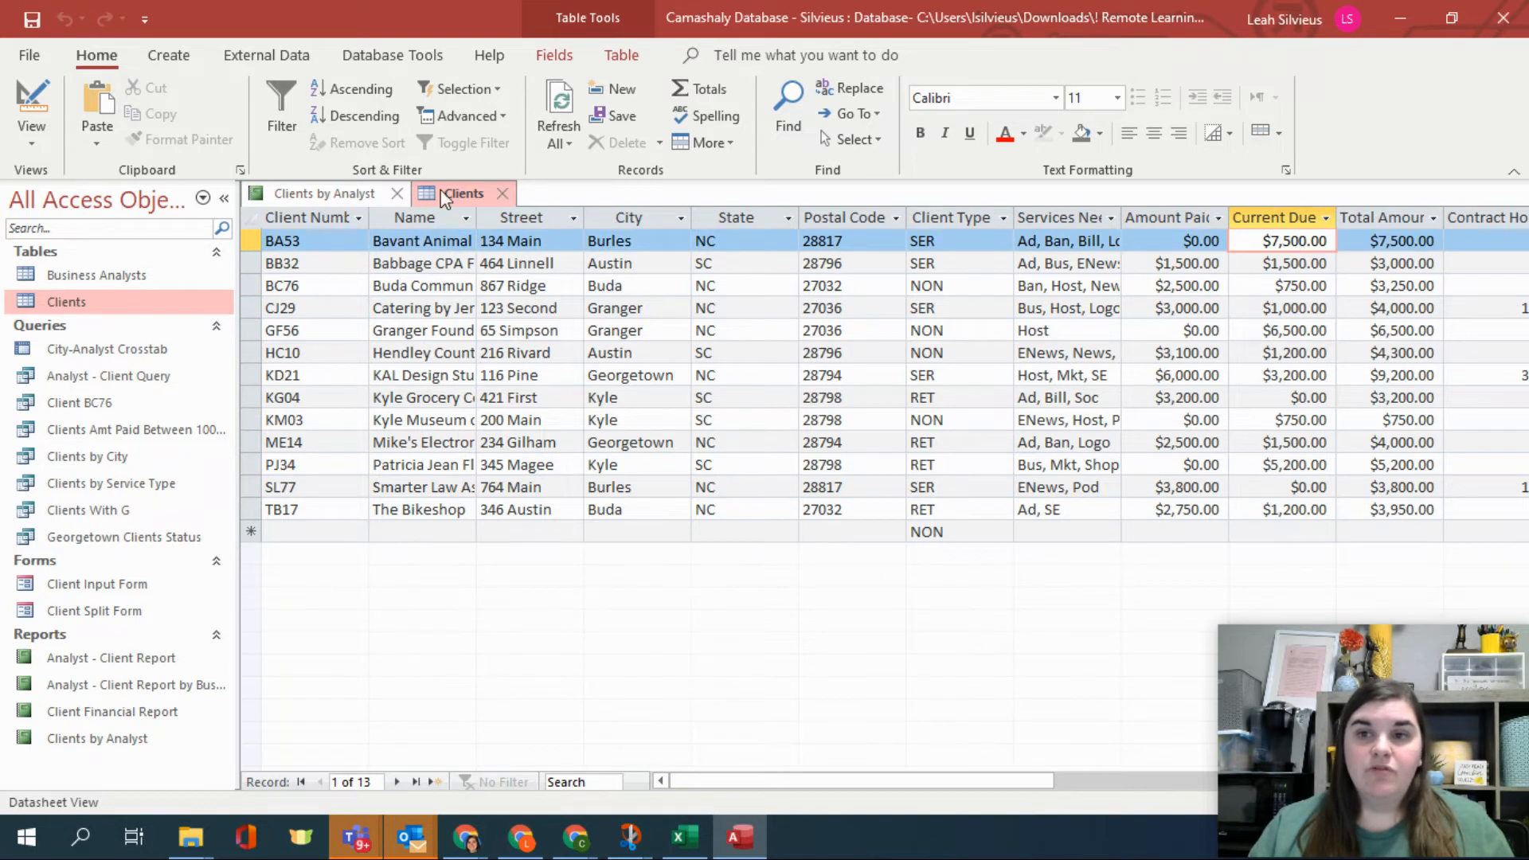
pyautogui.click(502, 194)
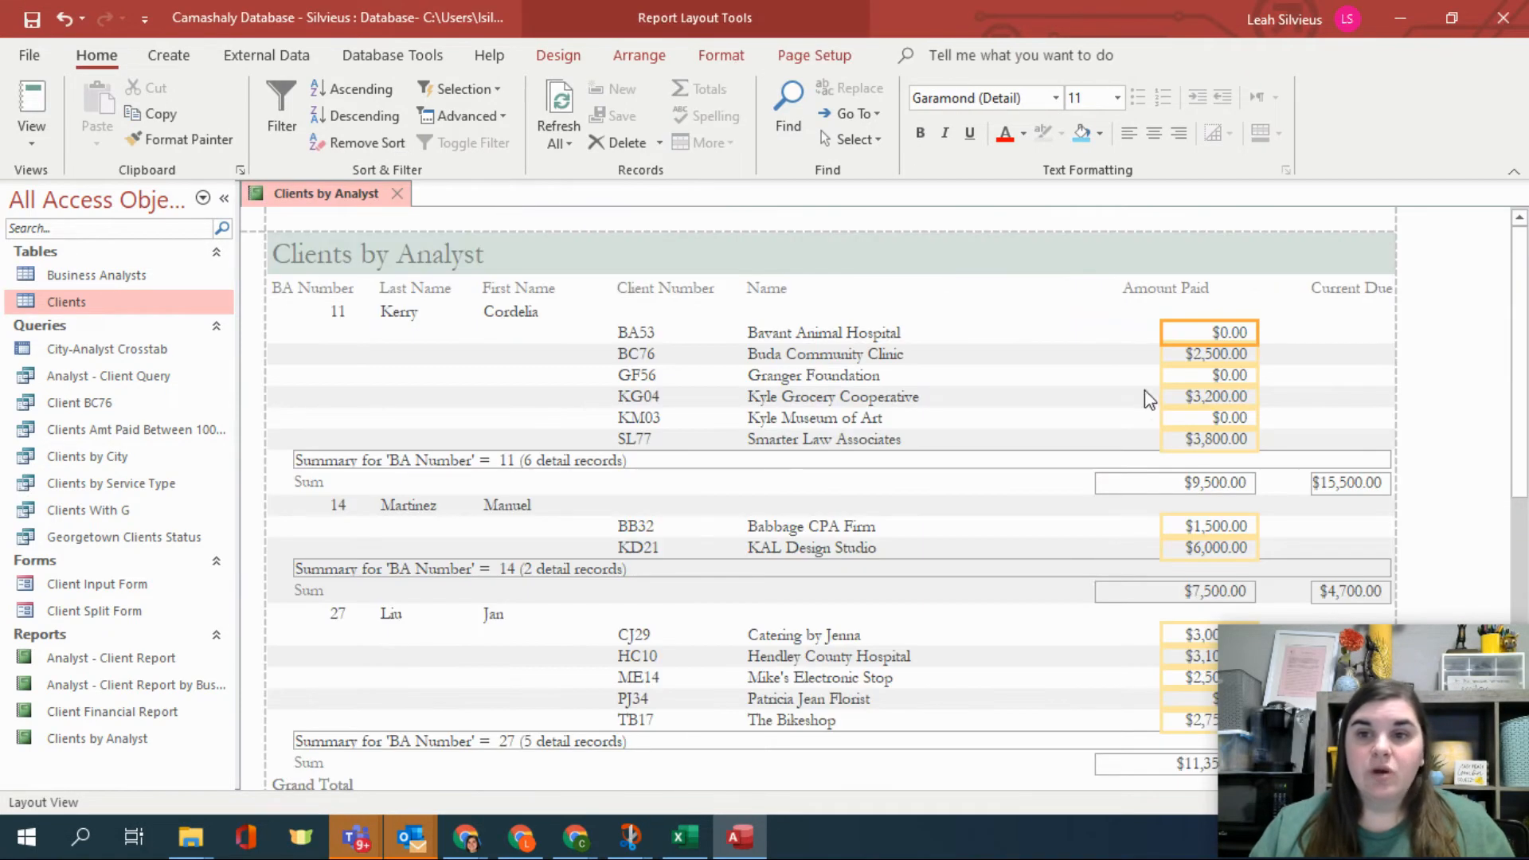
# Open the list of existing fields available for the report.
pyautogui.click(1315, 335)
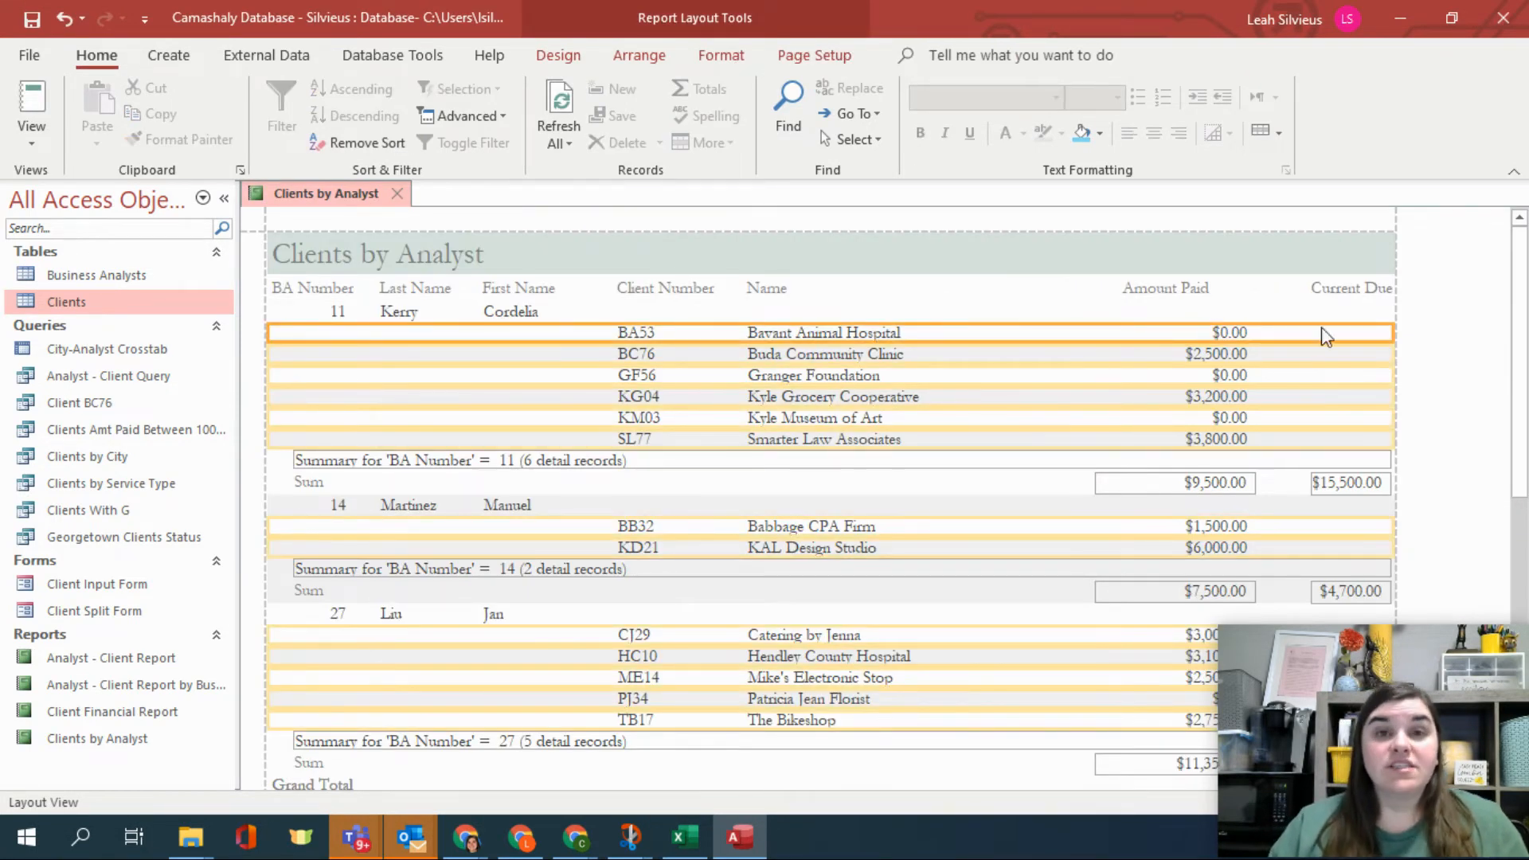
pyautogui.click(558, 57)
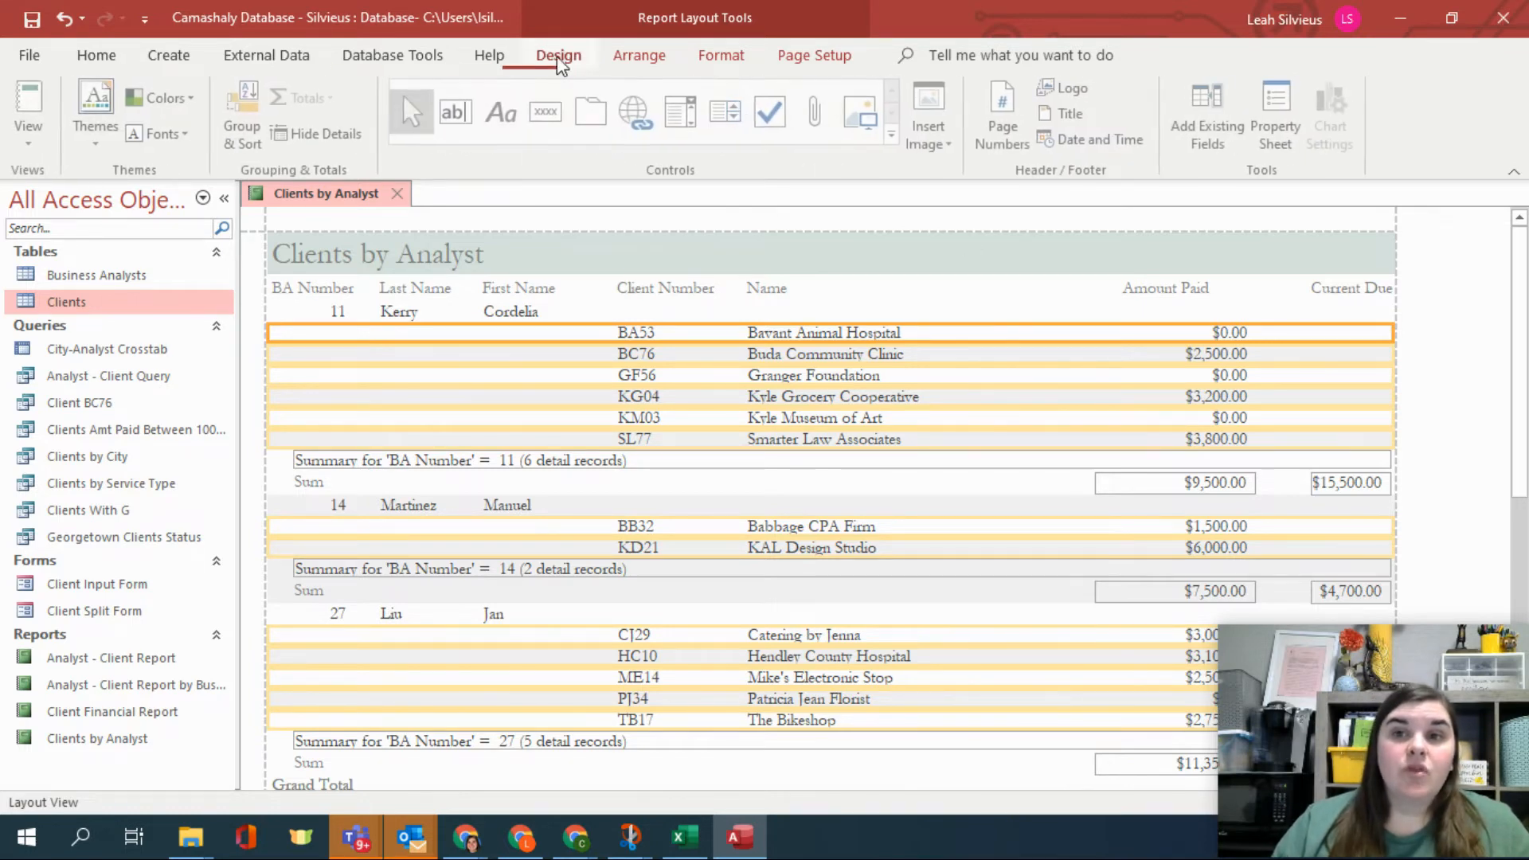
pyautogui.click(1239, 137)
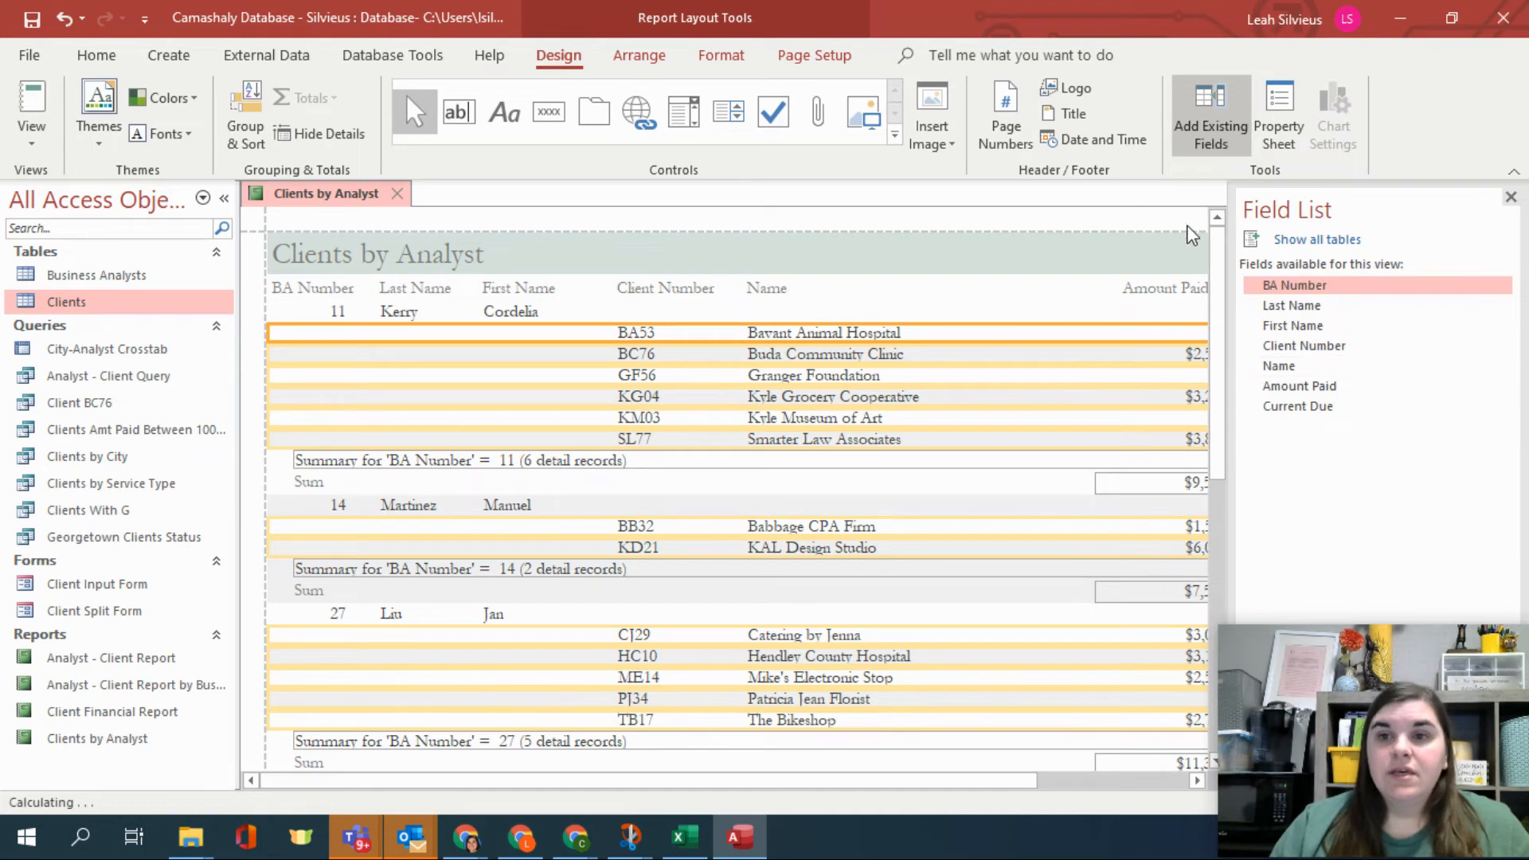
# Move the Current Due heading and its group sums left beside the Amount Paid column.
pyautogui.moveTo(965, 785); pyautogui.dragTo(1191, 730)
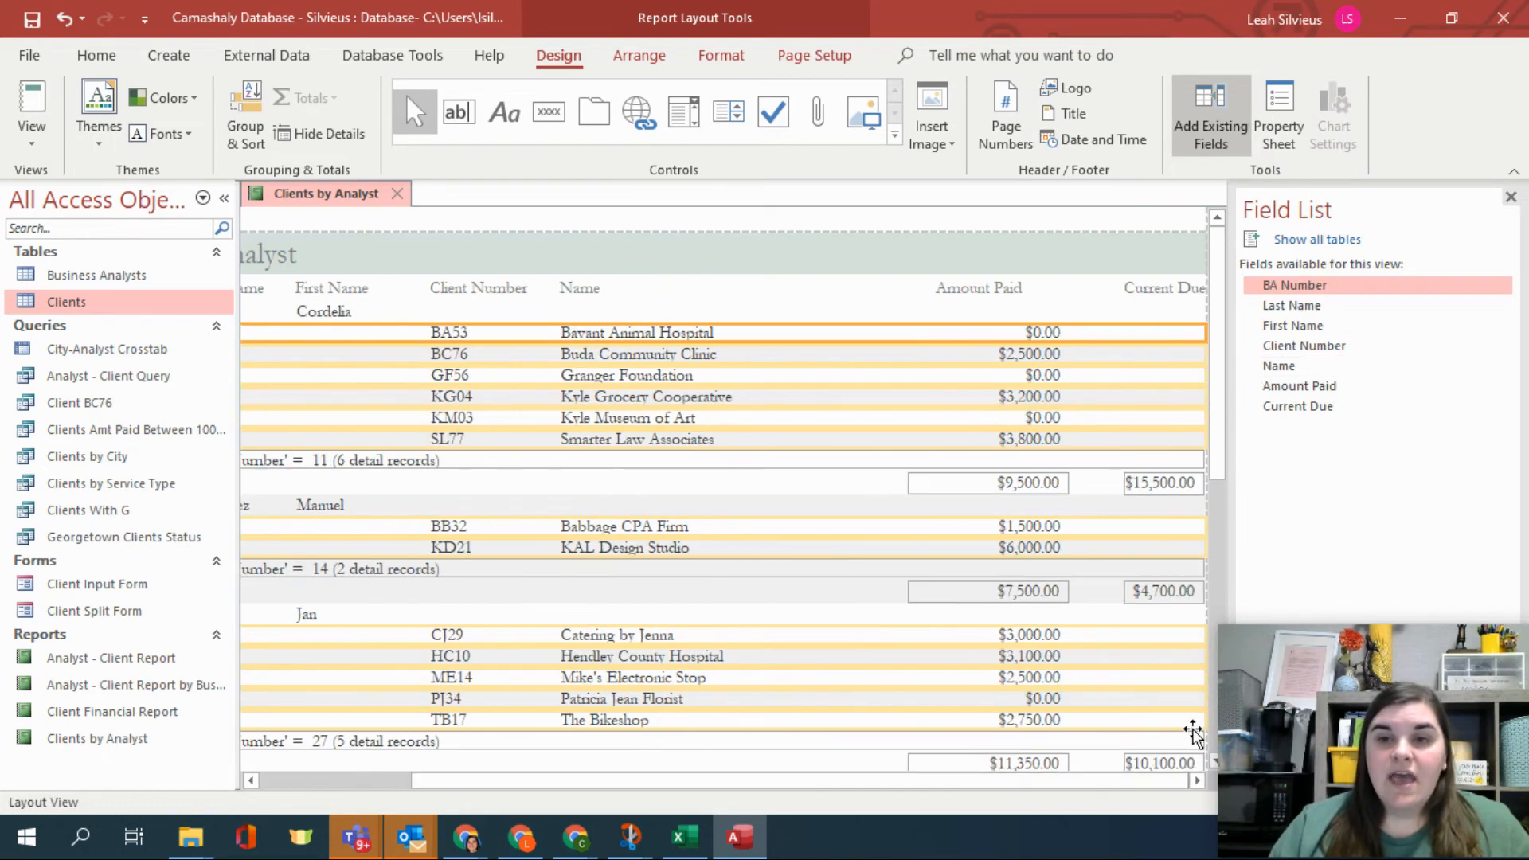
pyautogui.click(1154, 291)
pyautogui.click(1136, 494)
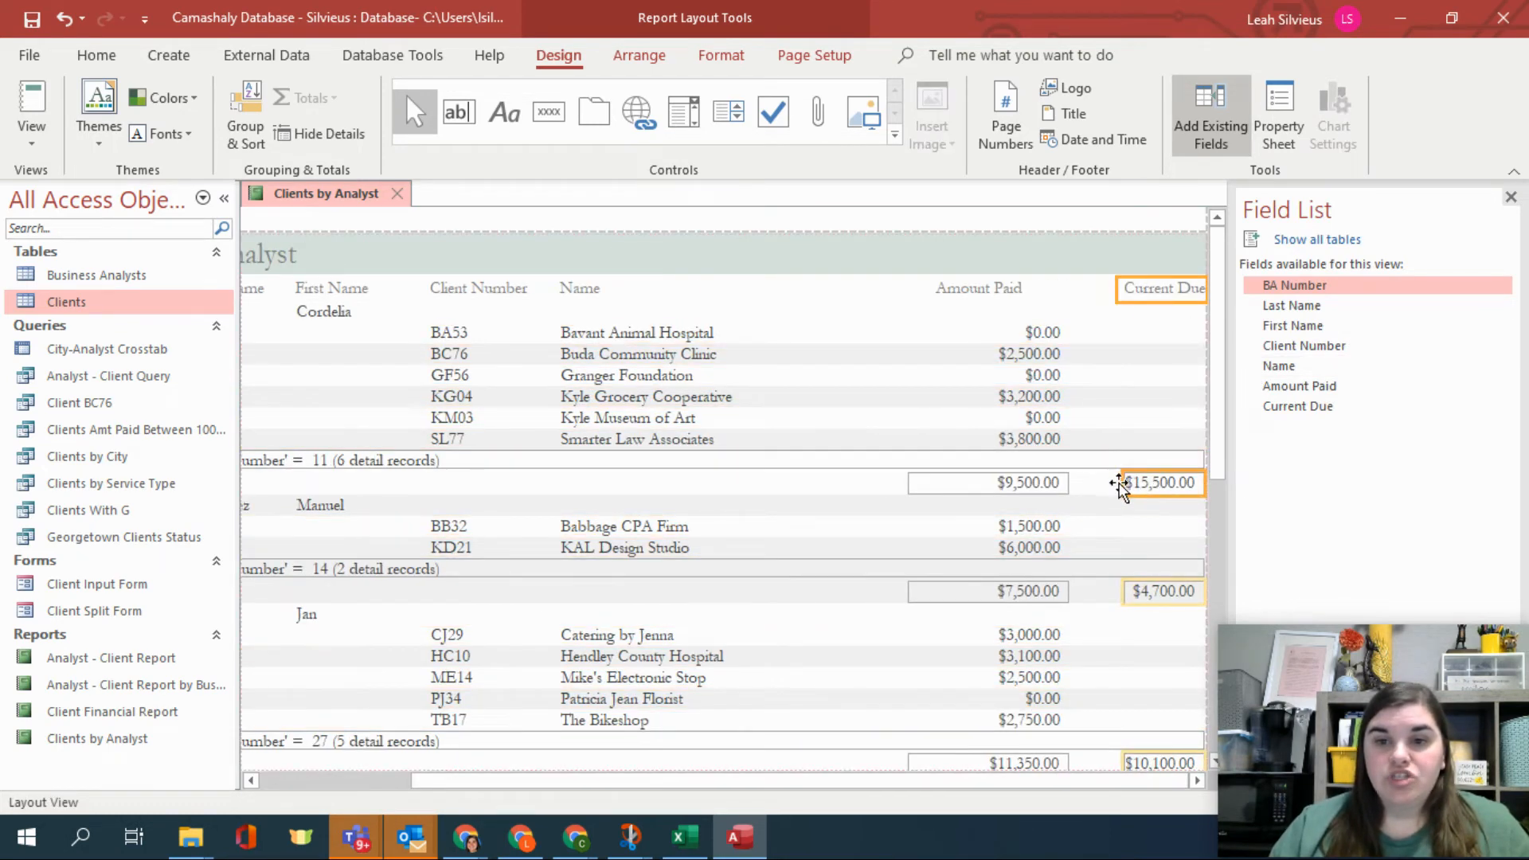
pyautogui.moveTo(1100, 484); pyautogui.dragTo(1036, 487)
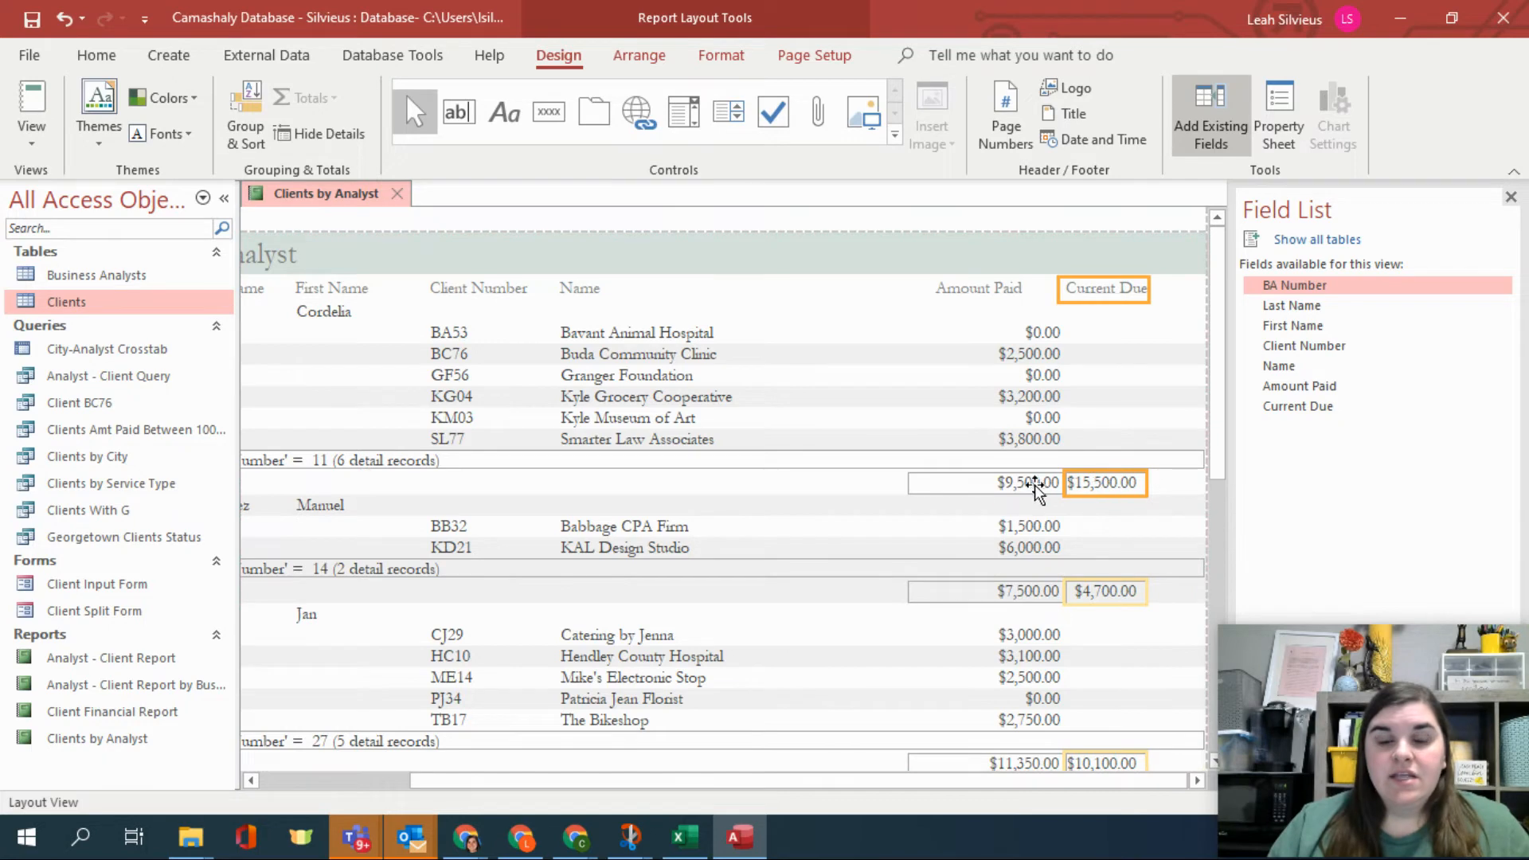
# Move the Amount Paid column with its heading, values and group sums further left.
pyautogui.click(965, 482)
pyautogui.keyDown('ctrl'); pyautogui.click(999, 439); pyautogui.keyUp('ctrl')
pyautogui.keyDown('ctrl'); pyautogui.click(989, 293); pyautogui.keyUp('ctrl')
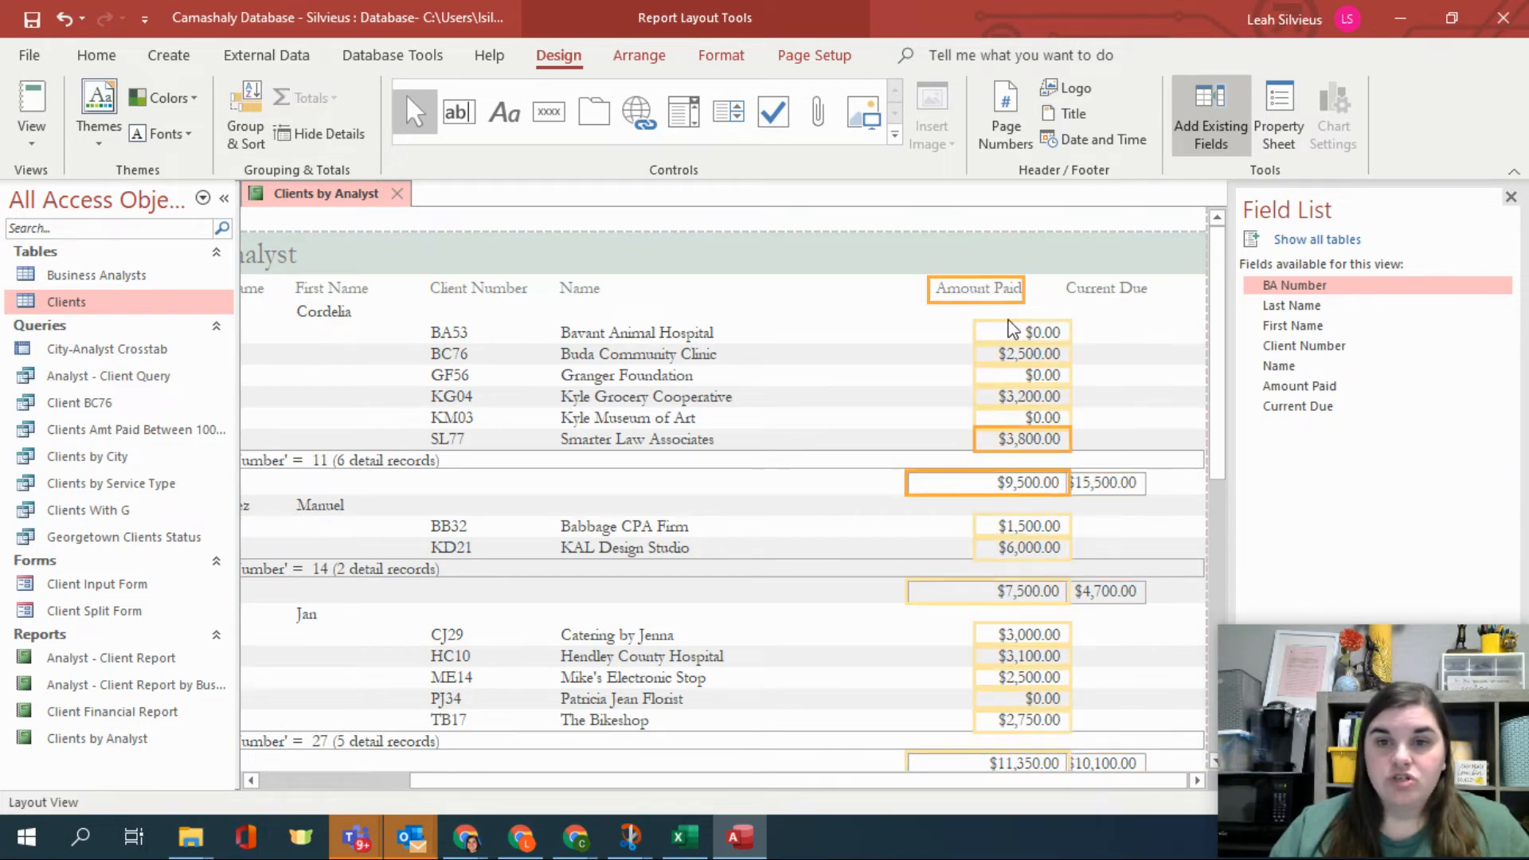
pyautogui.moveTo(997, 299); pyautogui.dragTo(891, 301)
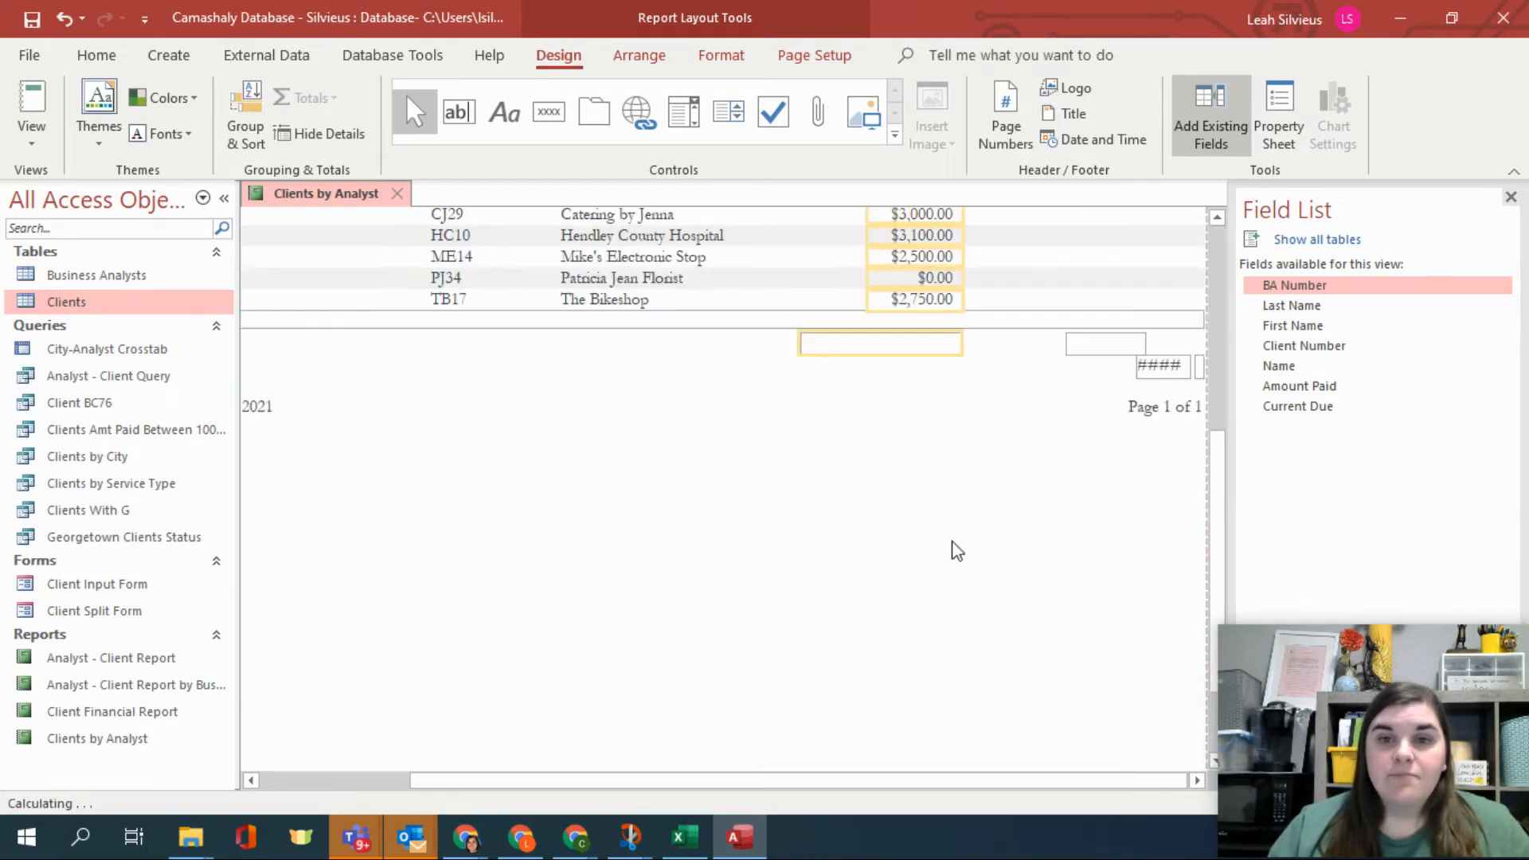
pyautogui.click(939, 439)
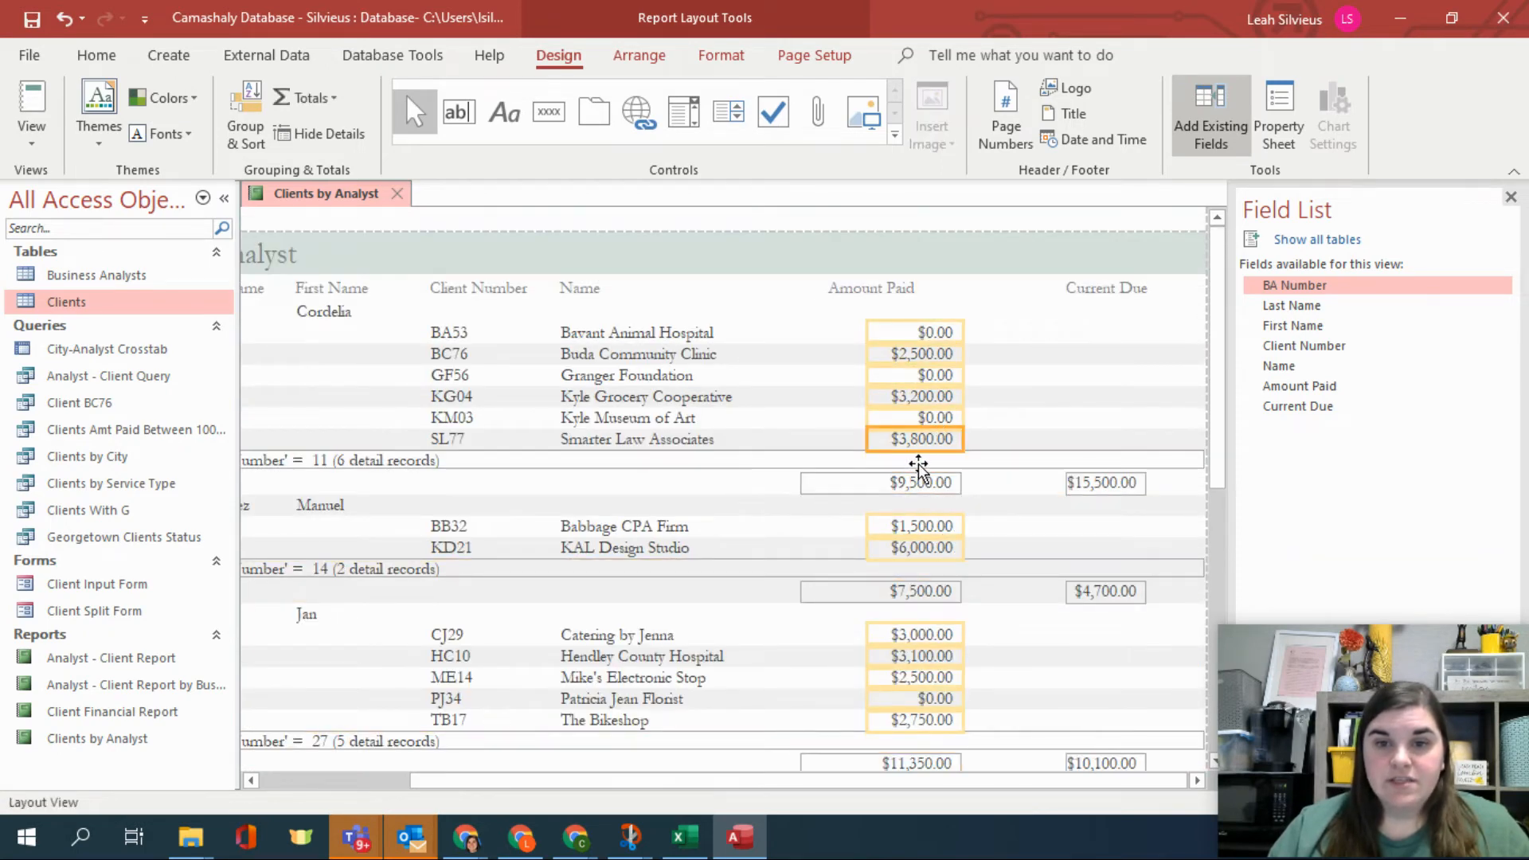
pyautogui.click(922, 294)
pyautogui.moveTo(910, 295); pyautogui.dragTo(949, 294)
# Delete the Current Due heading together with its group Sum controls.
pyautogui.click(1113, 288)
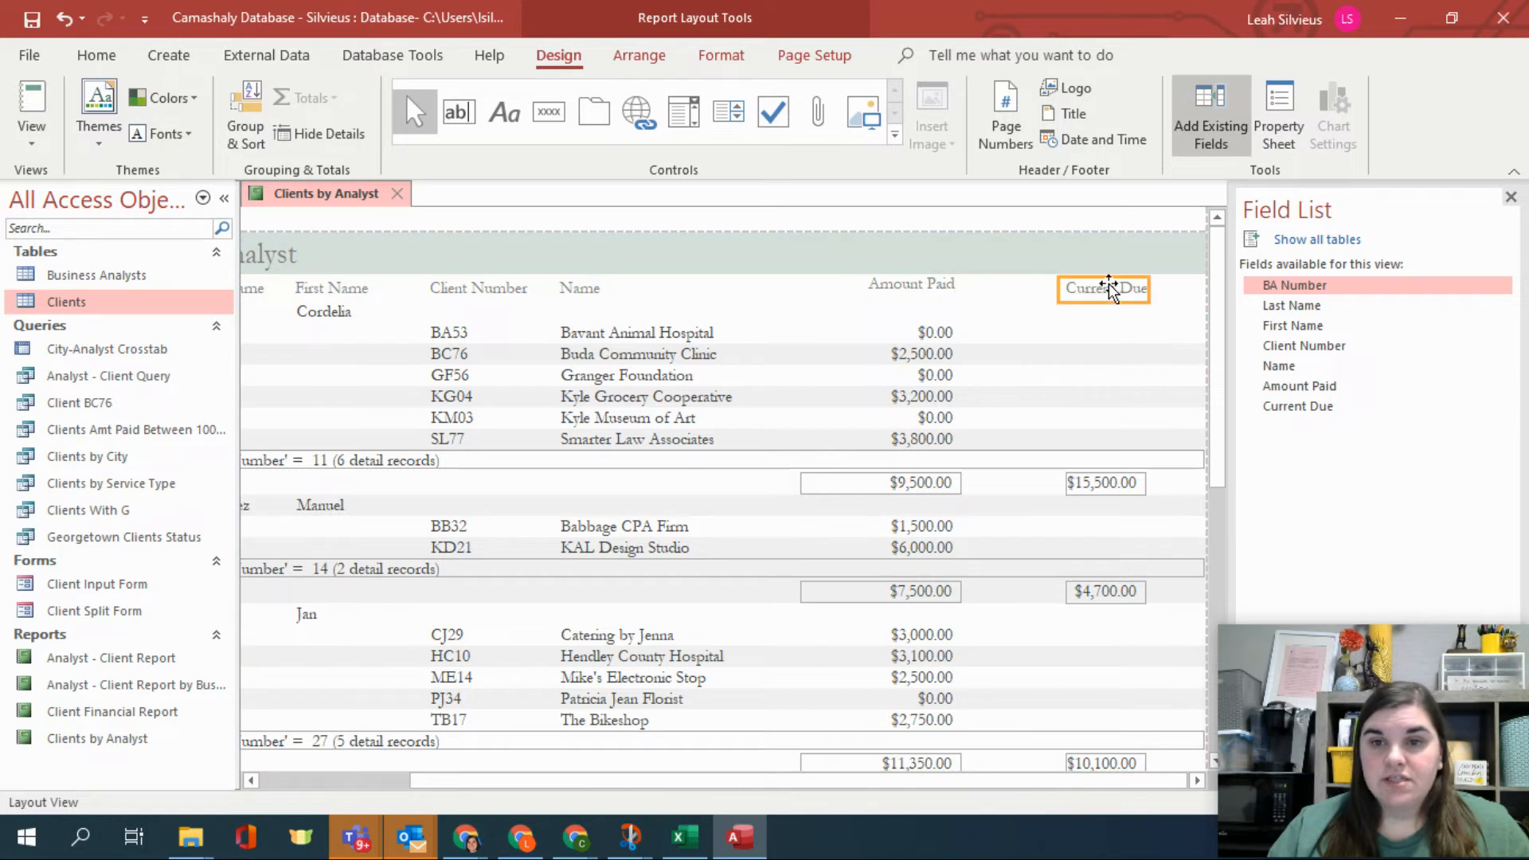
pyautogui.keyDown('shift'); pyautogui.click(1088, 483); pyautogui.keyUp('shift')
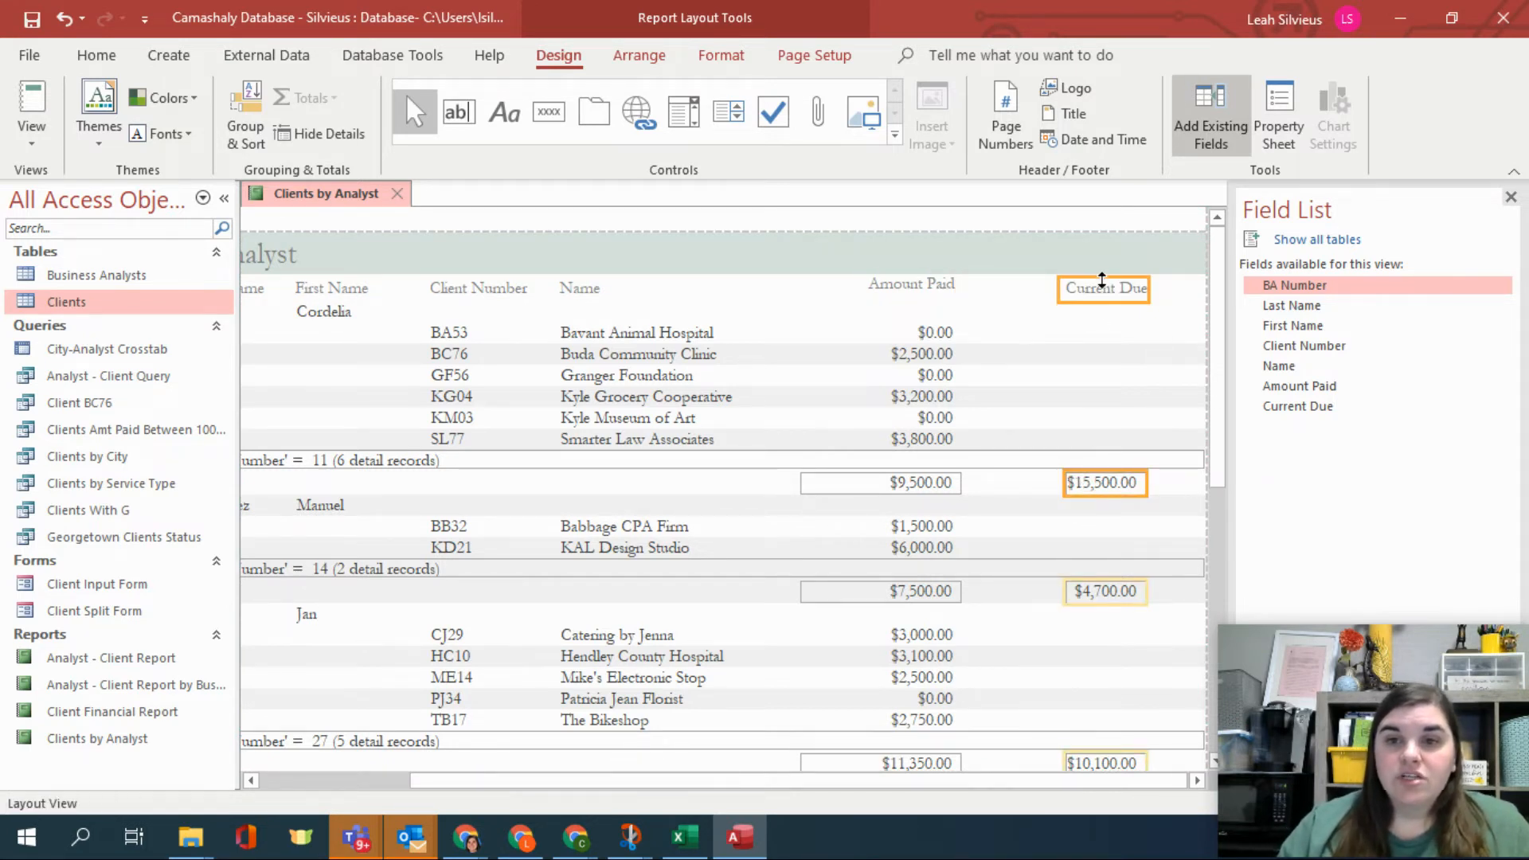
pyautogui.click(1120, 289)
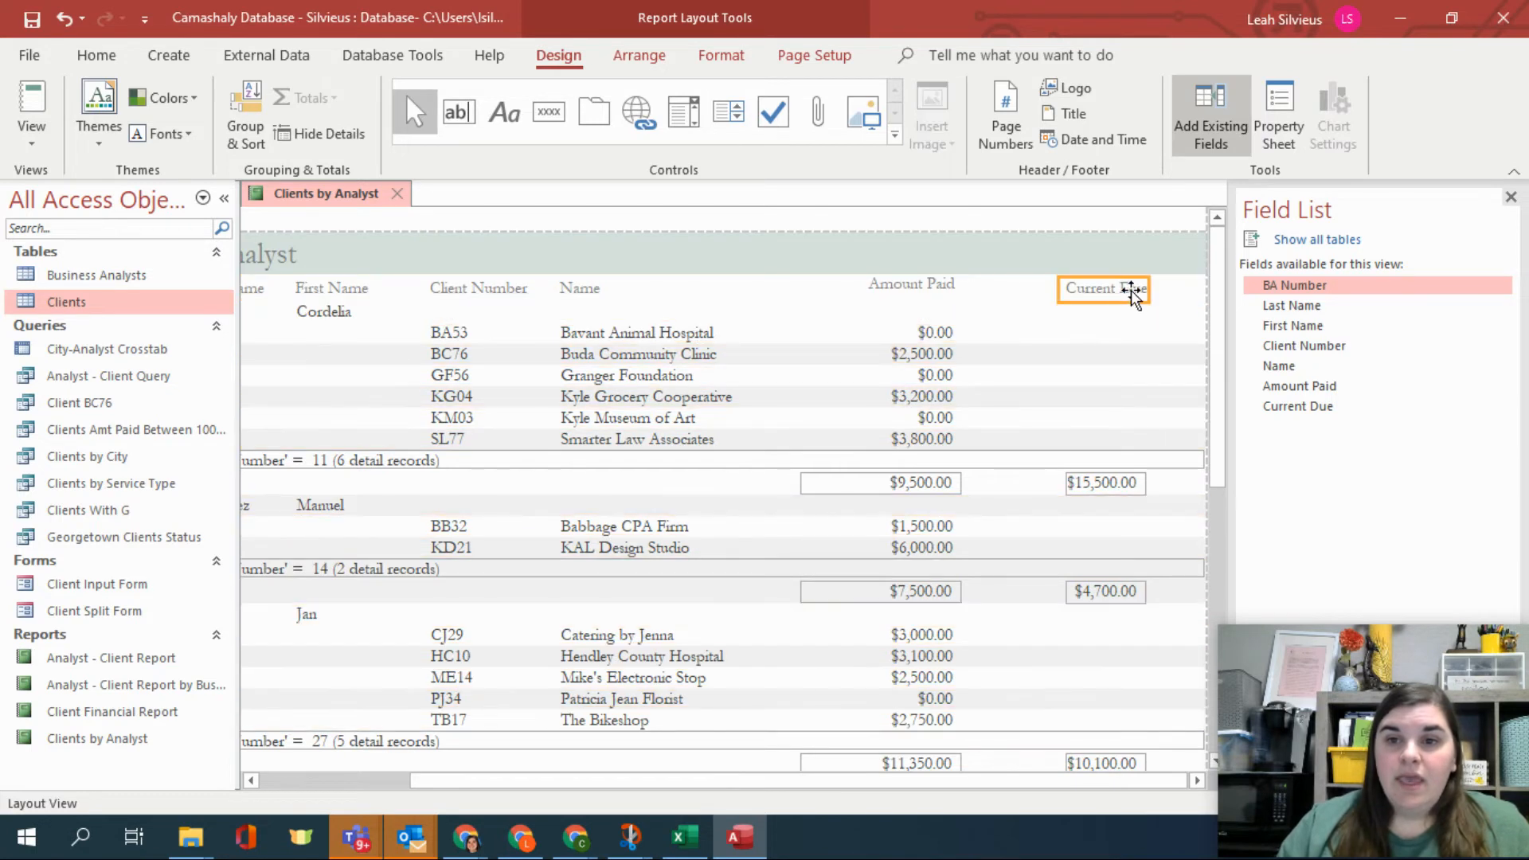
pyautogui.keyDown('shift'); pyautogui.click(1129, 486); pyautogui.keyUp('shift')
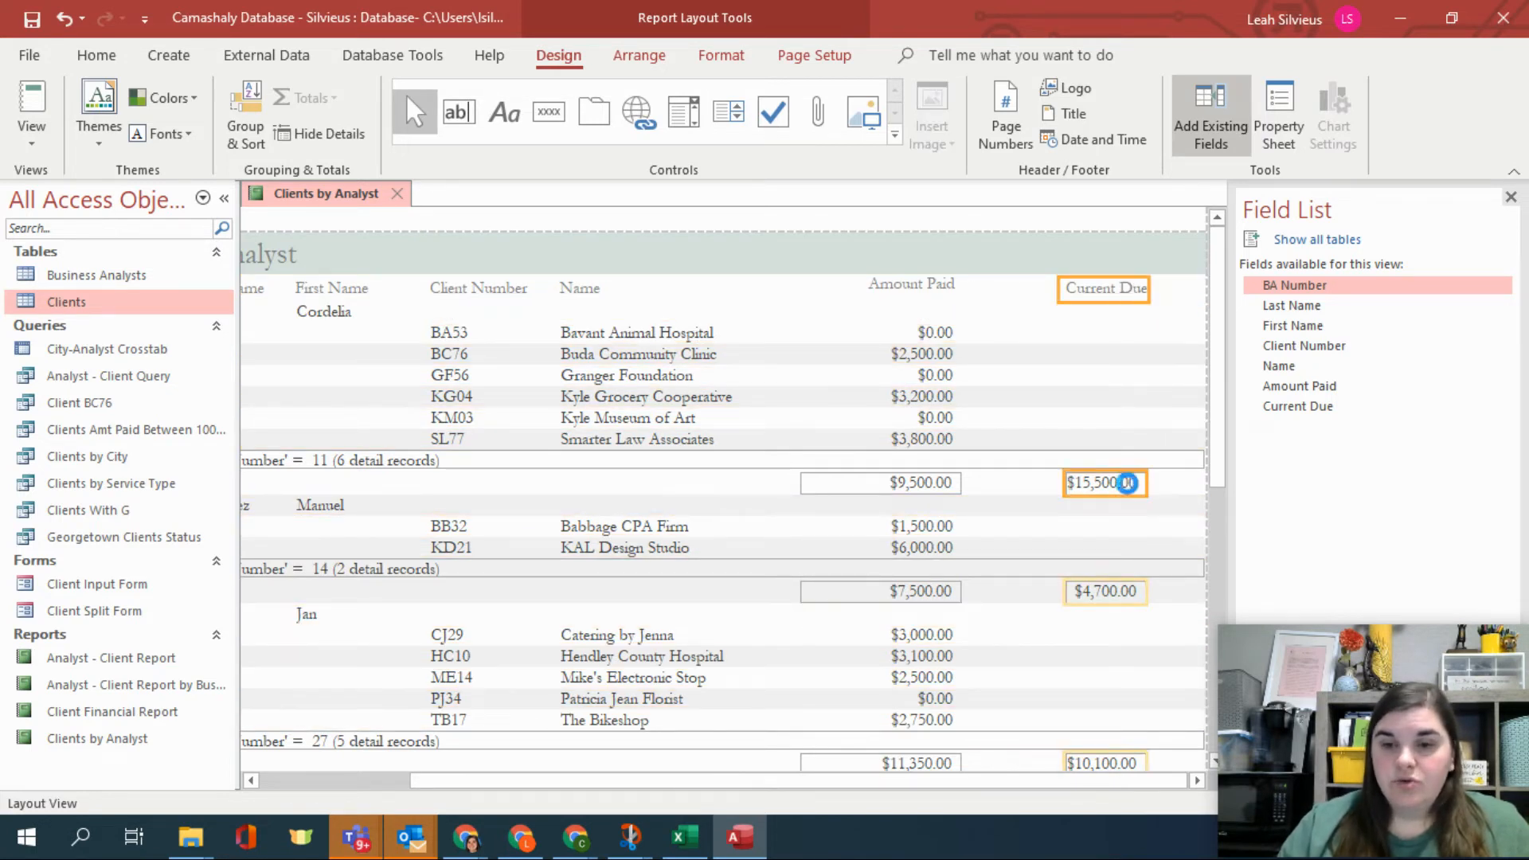
pyautogui.press('Delete')
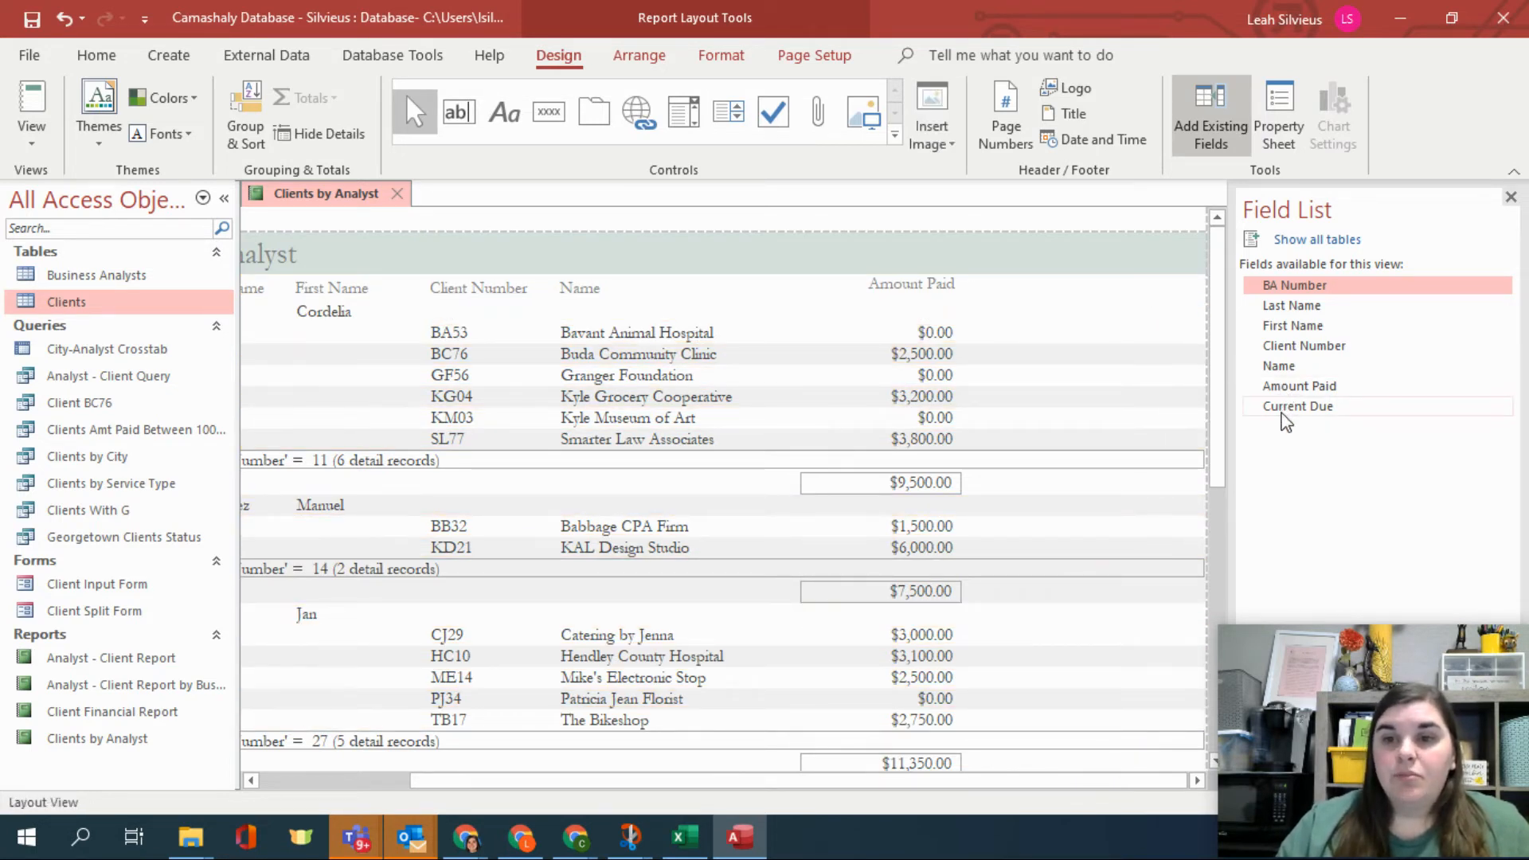
# Add the Current Due field from the field list and place it right of Amount Paid.
pyautogui.moveTo(1286, 408); pyautogui.dragTo(1044, 318)
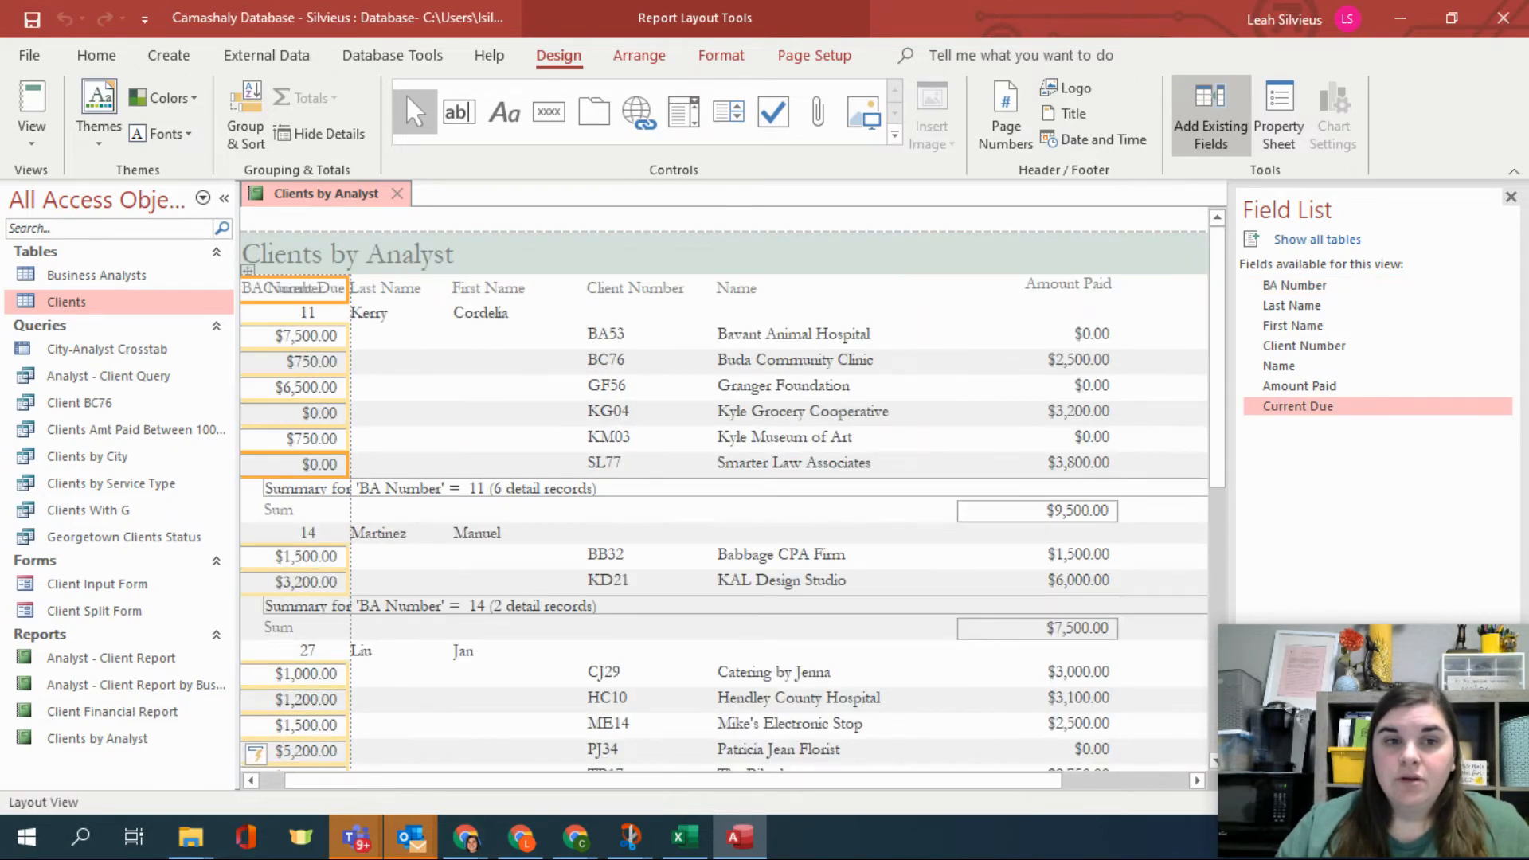
pyautogui.moveTo(328, 293); pyautogui.dragTo(1078, 314)
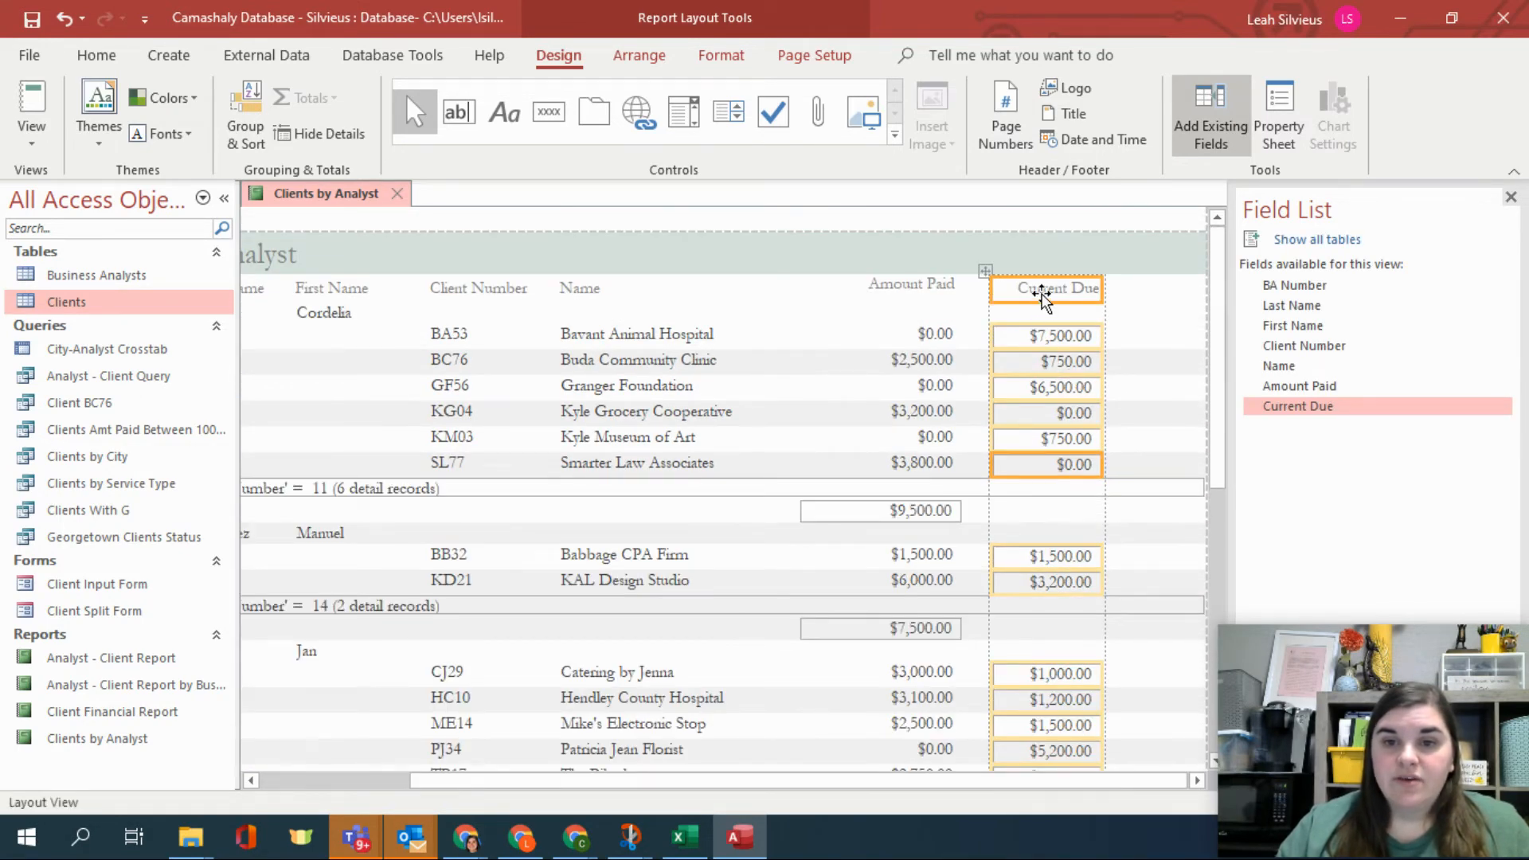
# Remove the duplicate Current Due value column at the right edge.
pyautogui.click(1195, 414)
pyautogui.moveTo(1196, 405); pyautogui.dragTo(1111, 406)
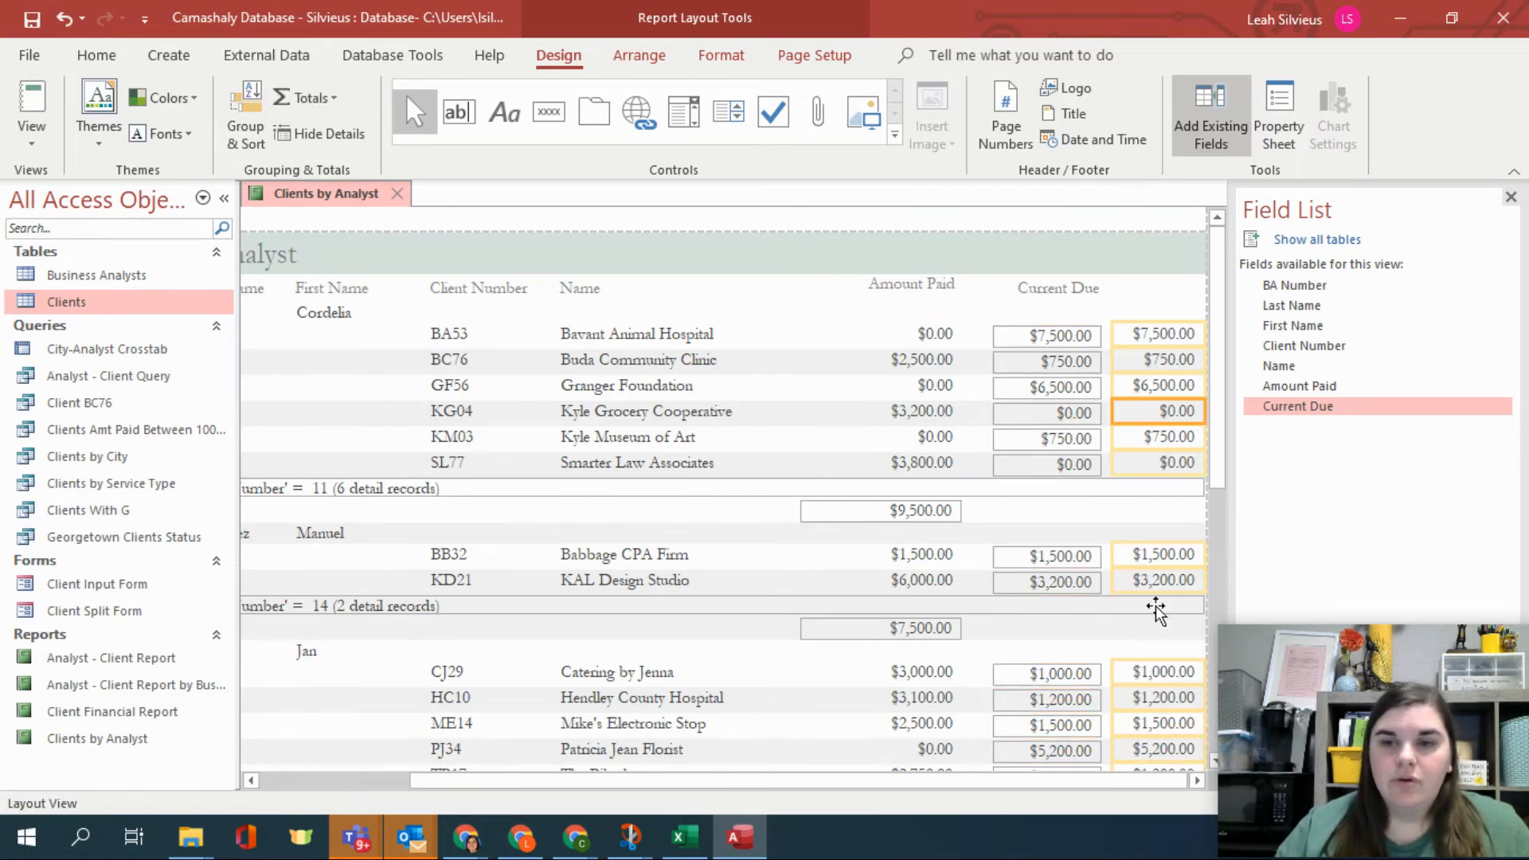
pyautogui.press('Delete')
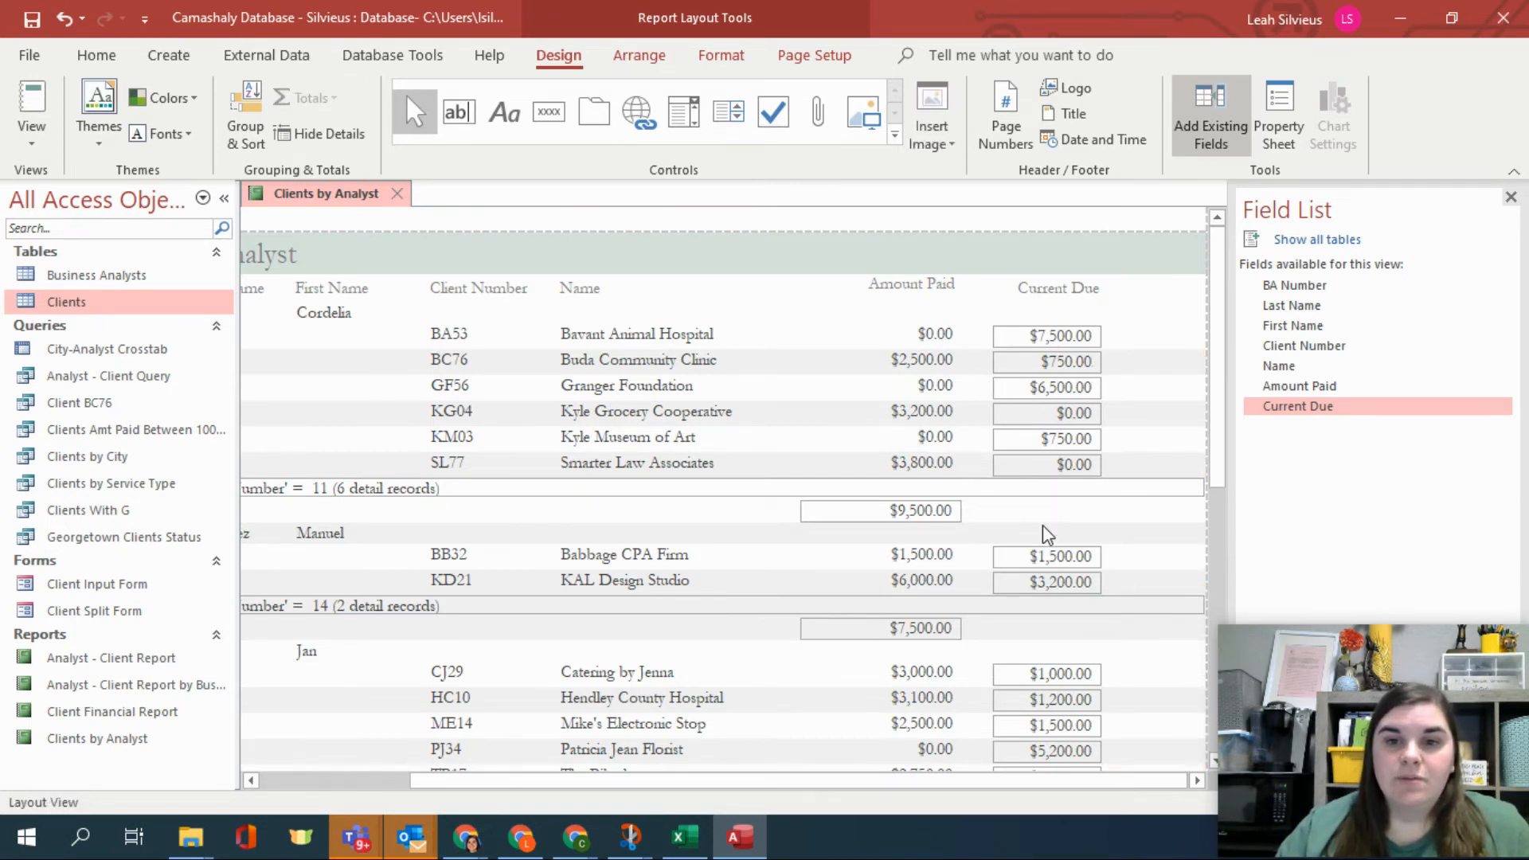
# Add Sum totals to the Current Due column and align the group total under it.
pyautogui.click(1033, 467)
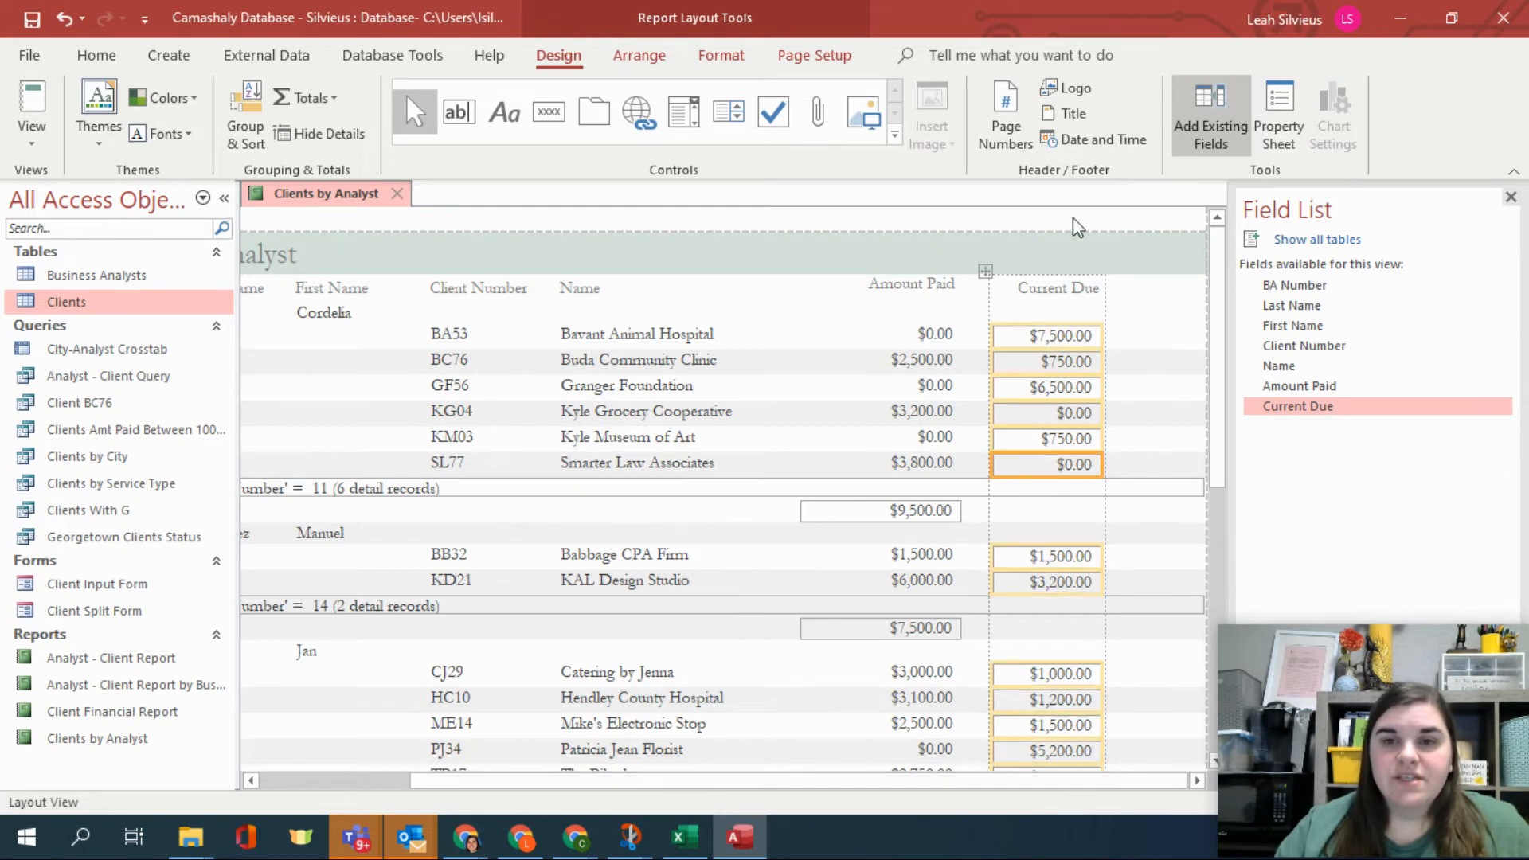
pyautogui.click(306, 97)
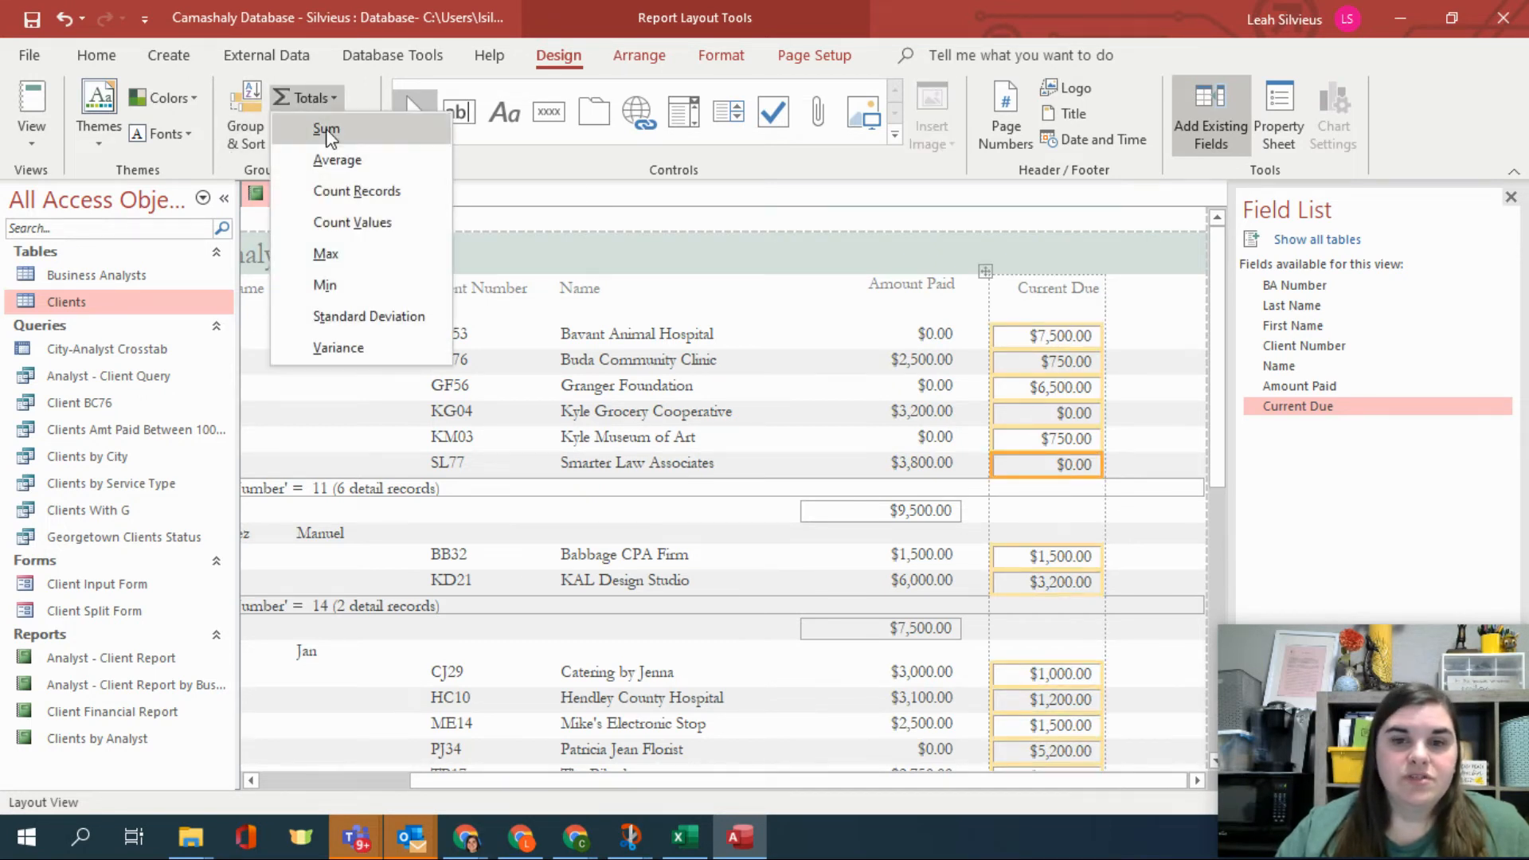
pyautogui.click(322, 123)
pyautogui.click(1050, 503)
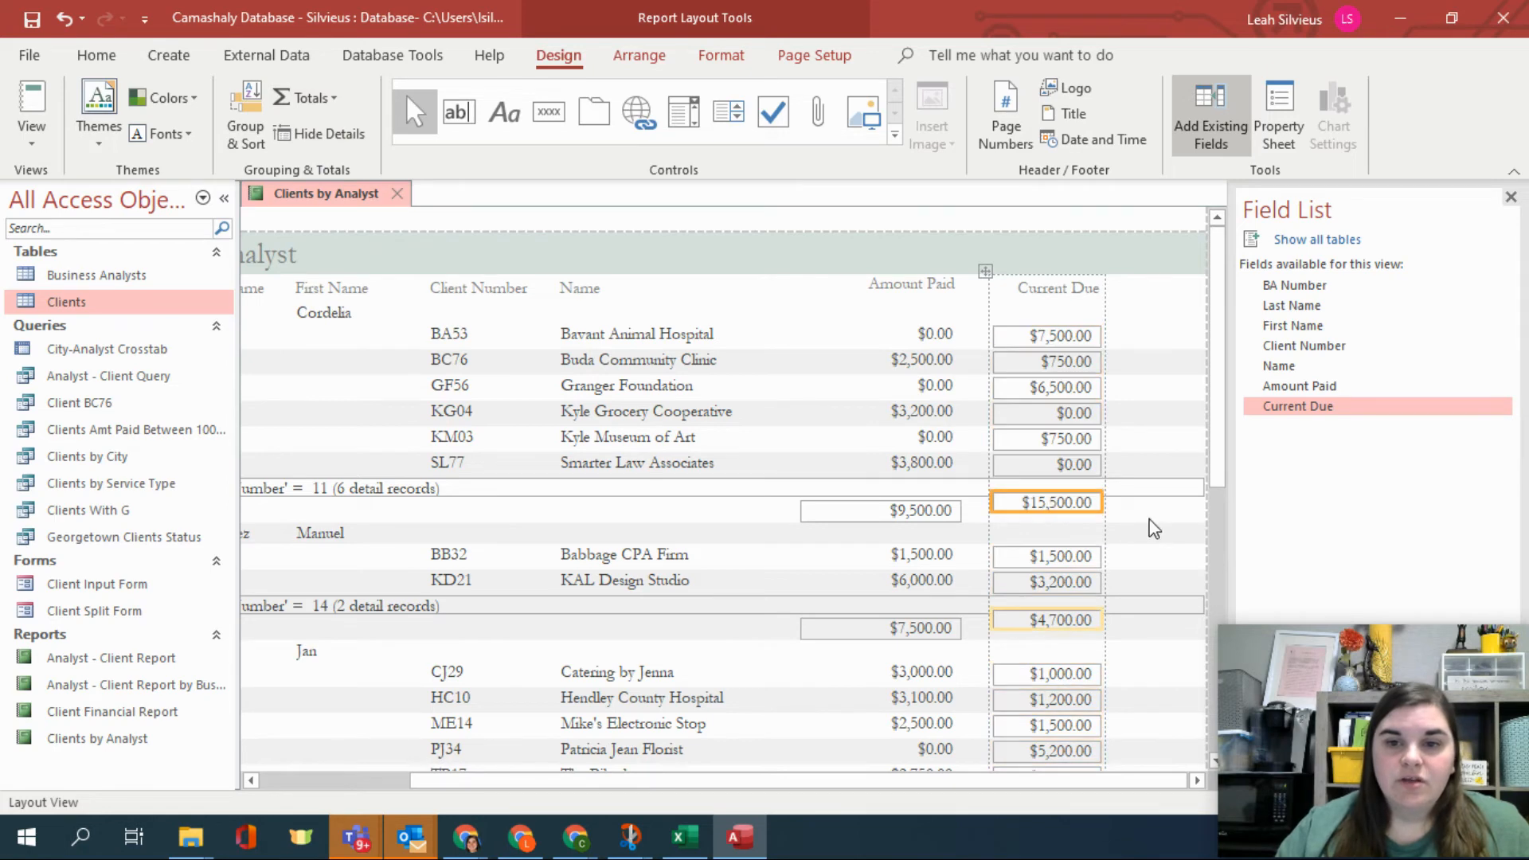
pyautogui.click(1017, 510)
pyautogui.moveTo(1046, 503); pyautogui.dragTo(1028, 512)
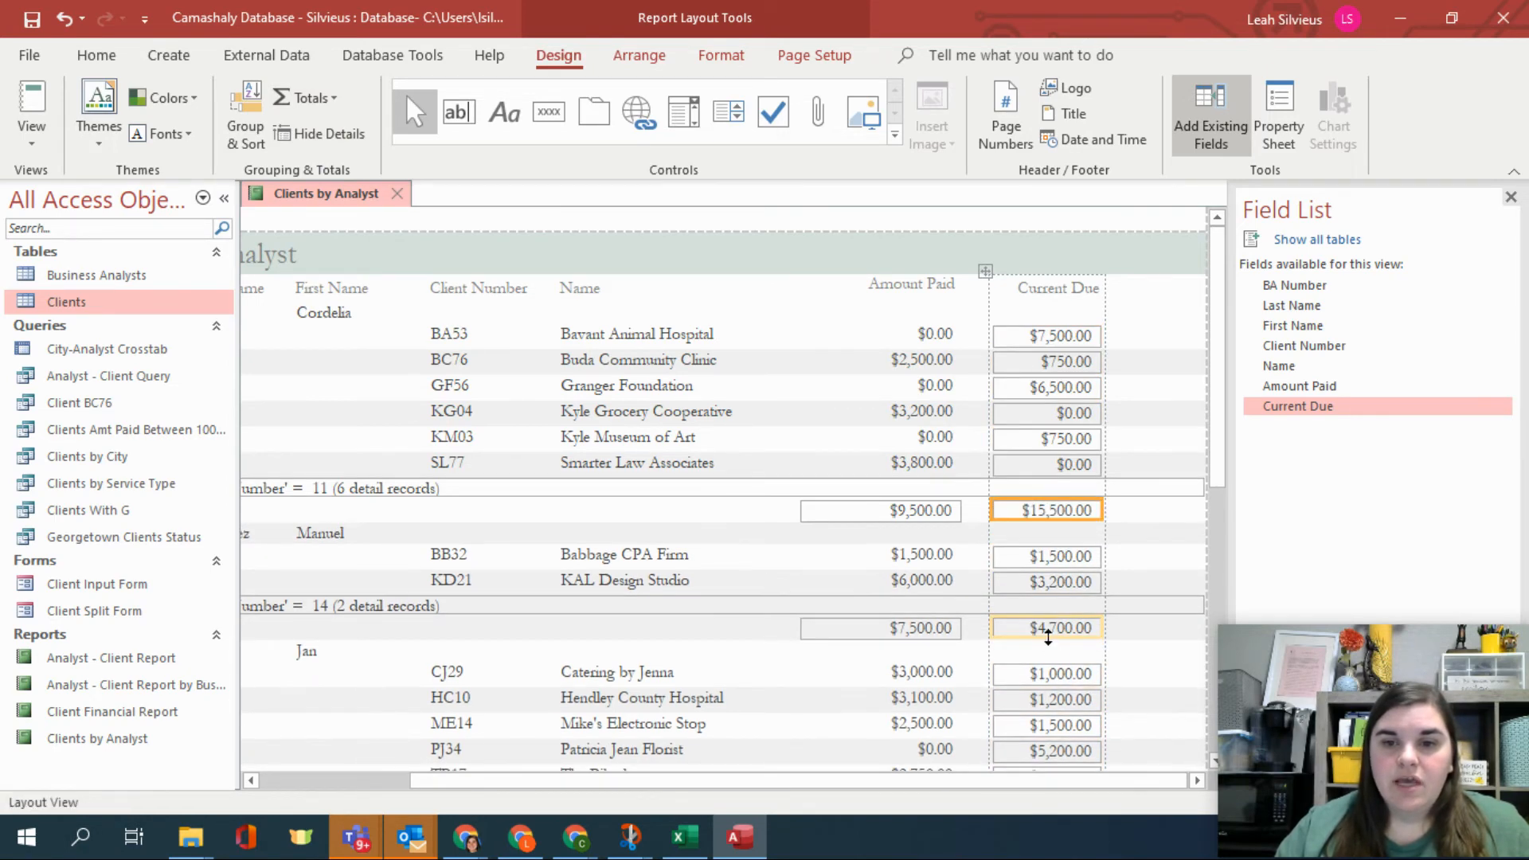
# Close the field list.
pyautogui.scroll(-3, 1098, 637)
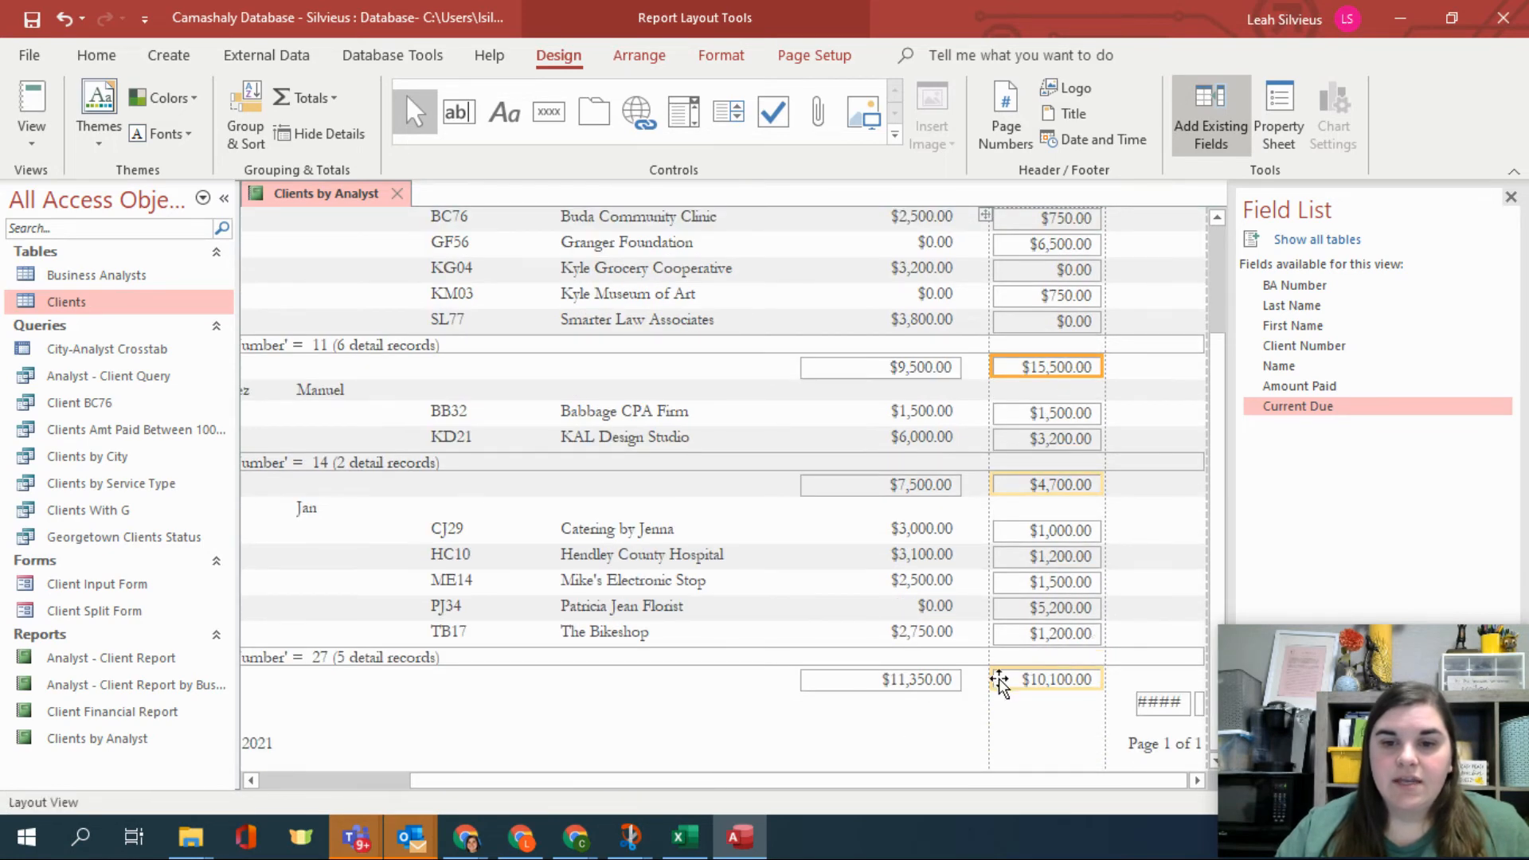
pyautogui.scroll(3, 1062, 631)
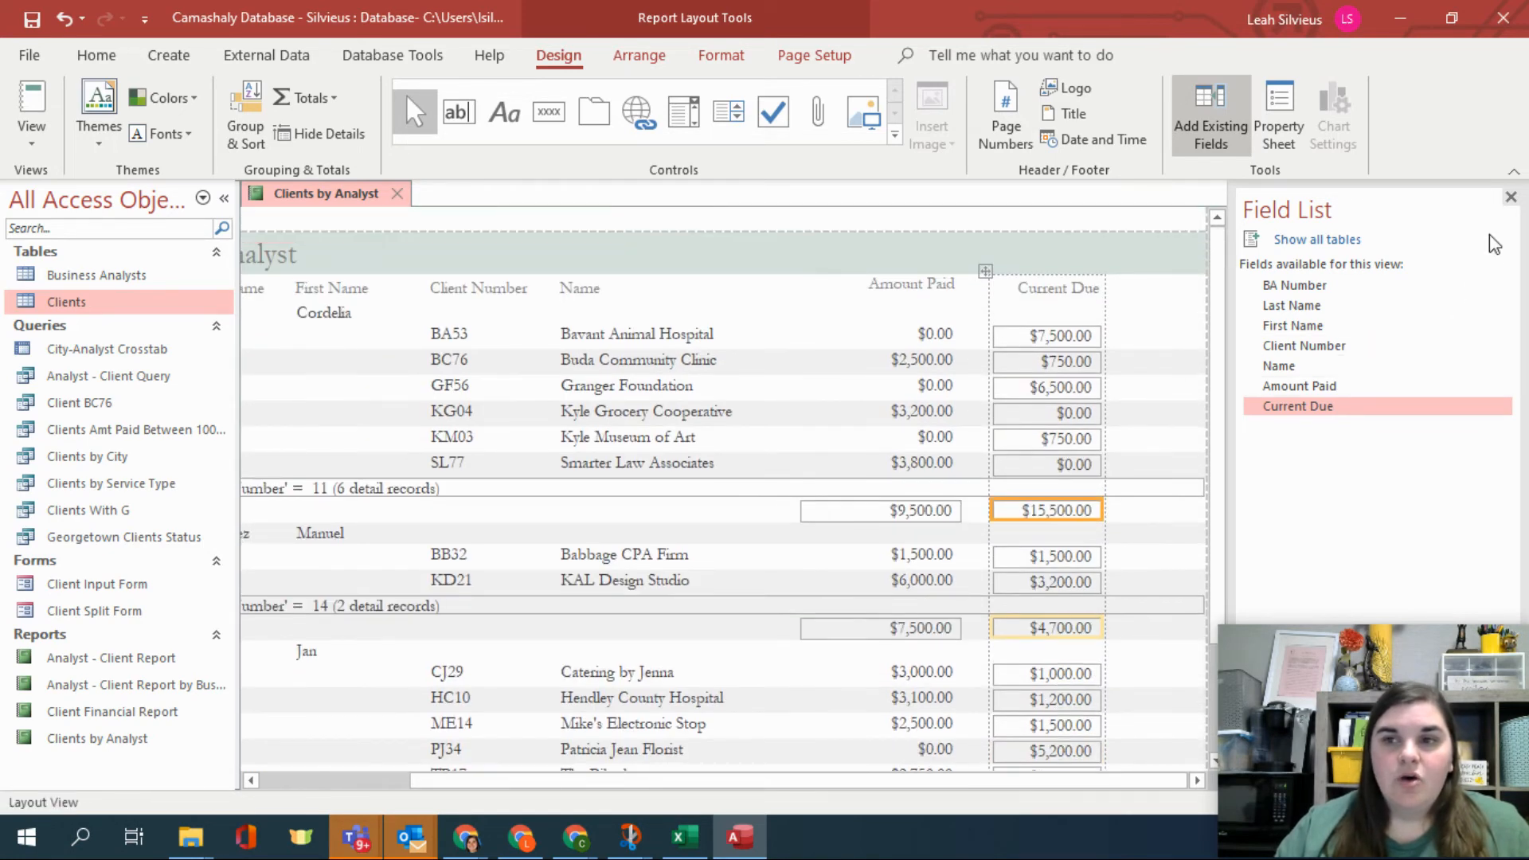
pyautogui.click(1510, 197)
pyautogui.scroll(-3, 1172, 500)
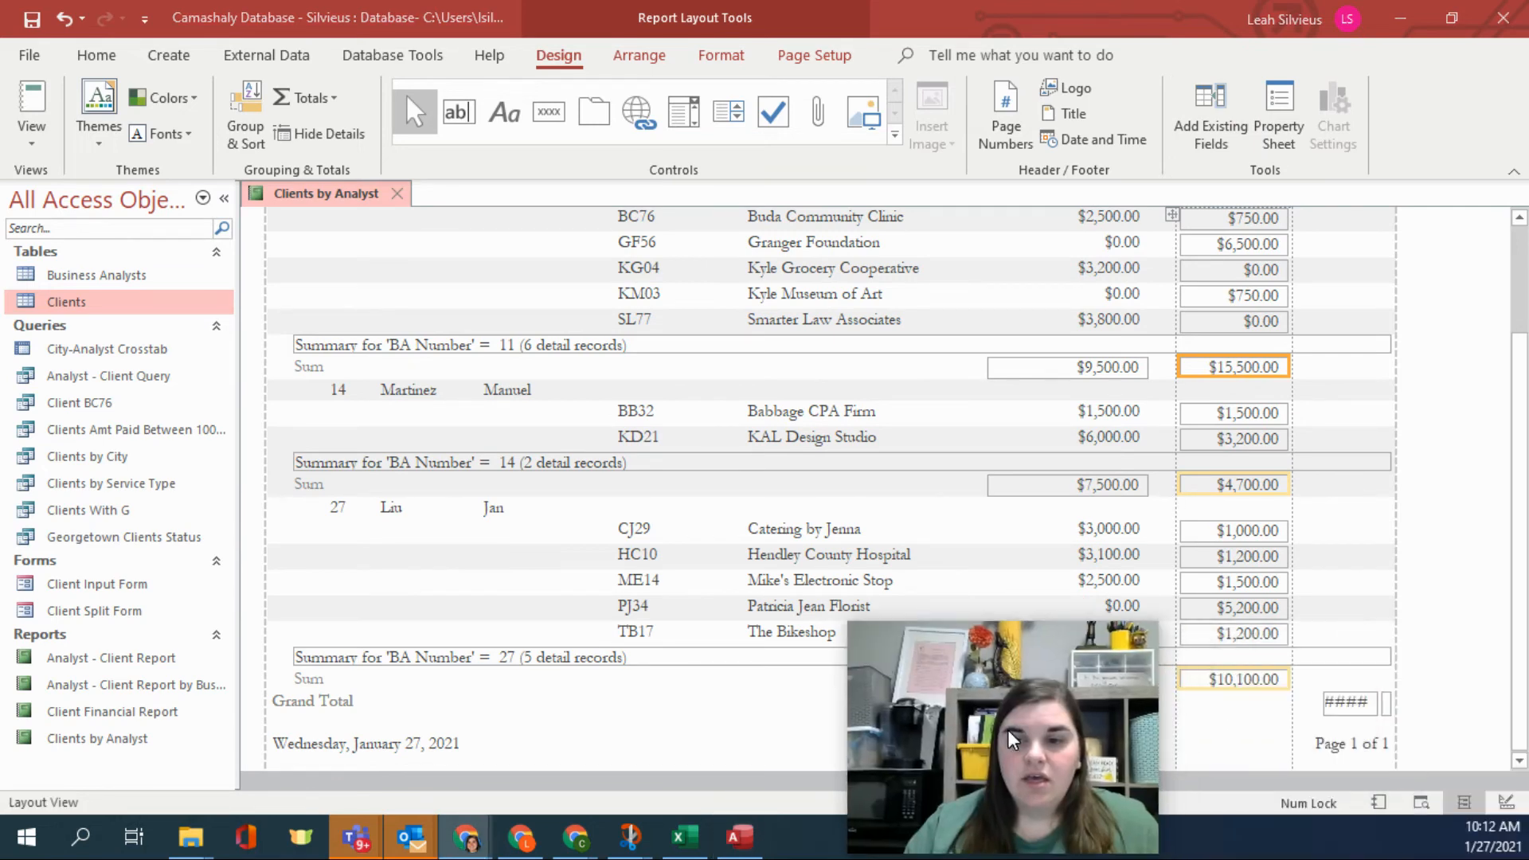
pyautogui.click(1324, 706)
pyautogui.moveTo(1324, 706); pyautogui.dragTo(1294, 706)
pyautogui.press('Delete')
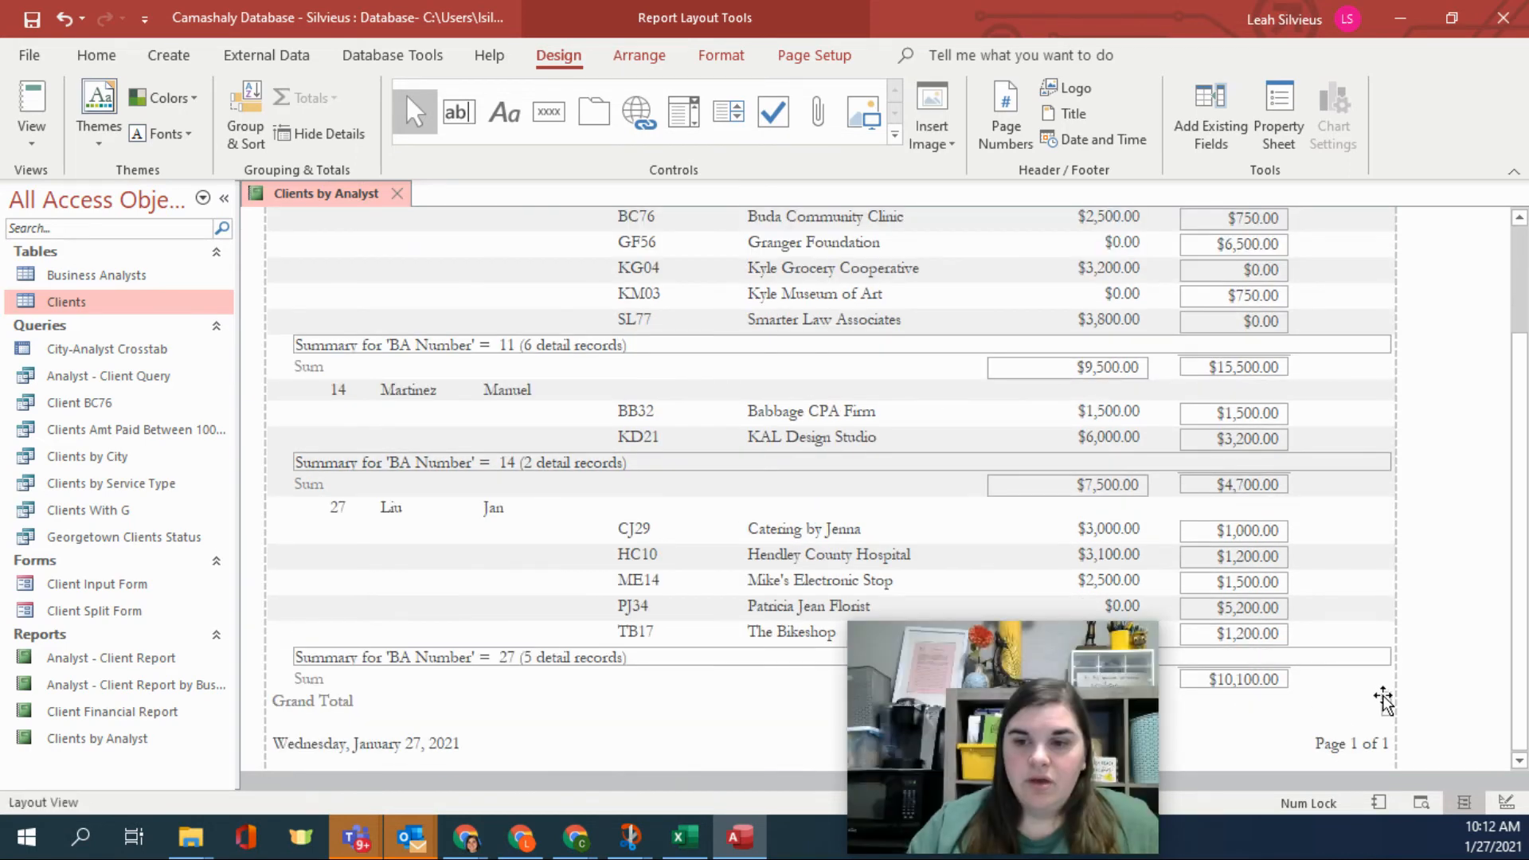
pyautogui.hotkey('ctrl', 'z')
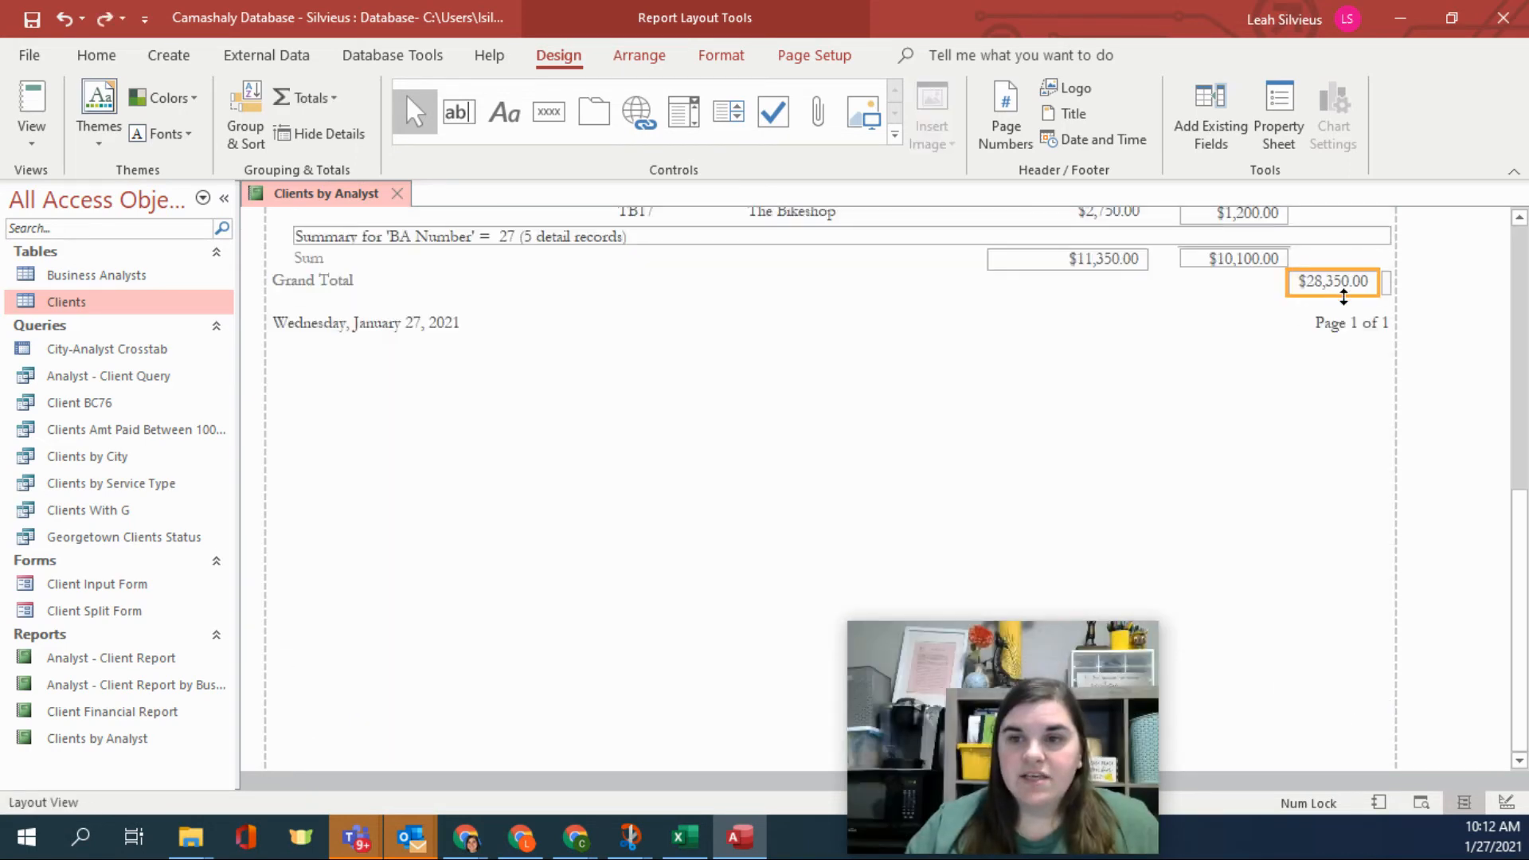
# Move the grand totals under the Amount Paid and Current Due columns.
pyautogui.moveTo(1345, 284); pyautogui.dragTo(1115, 286)
pyautogui.click(1384, 290)
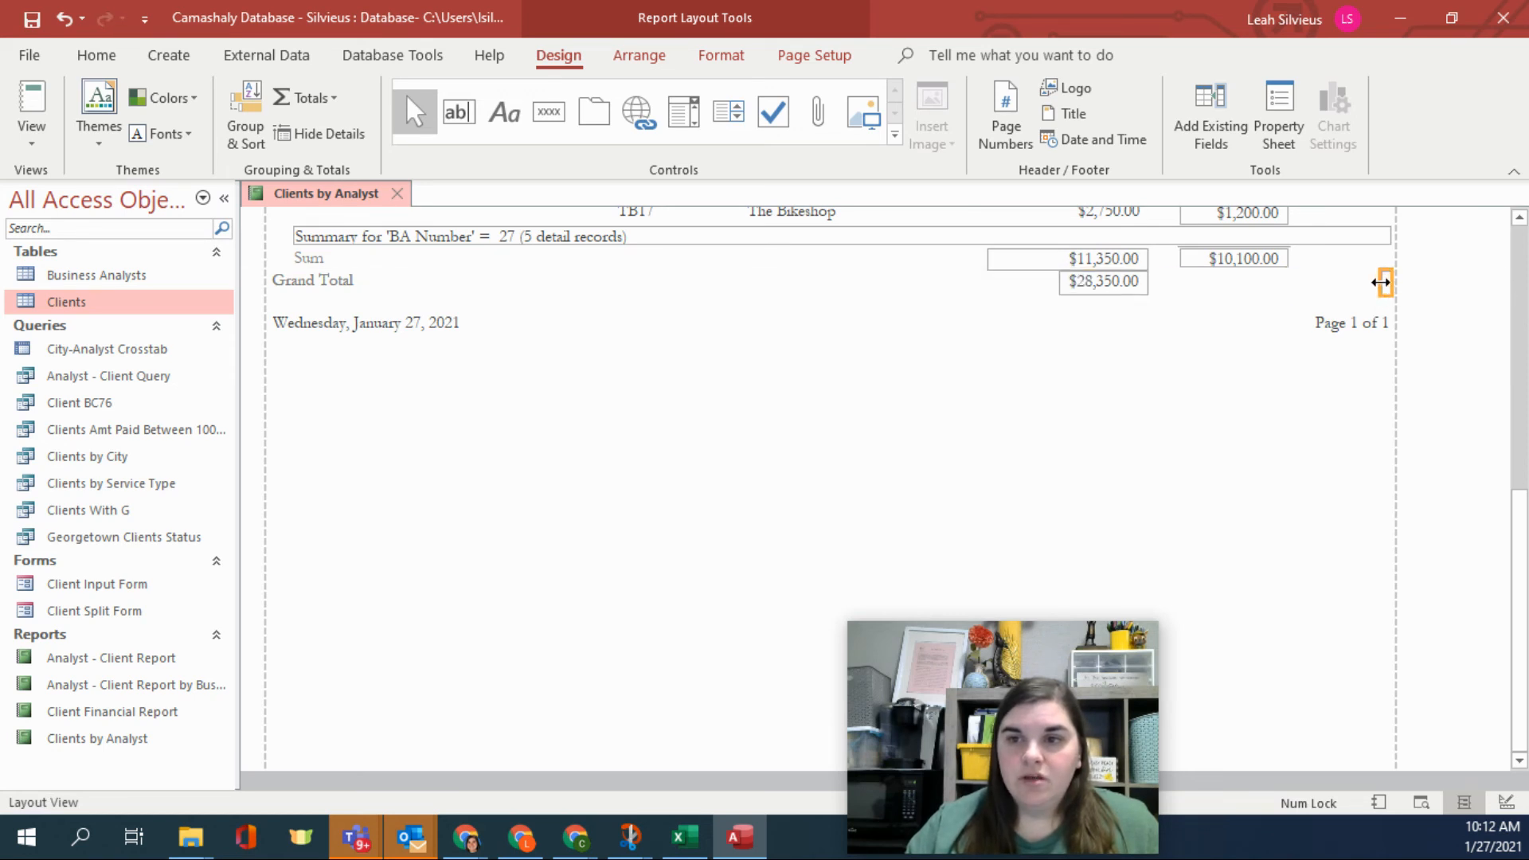
pyautogui.moveTo(1380, 282); pyautogui.dragTo(1265, 283)
pyautogui.moveTo(1366, 289); pyautogui.dragTo(1258, 295)
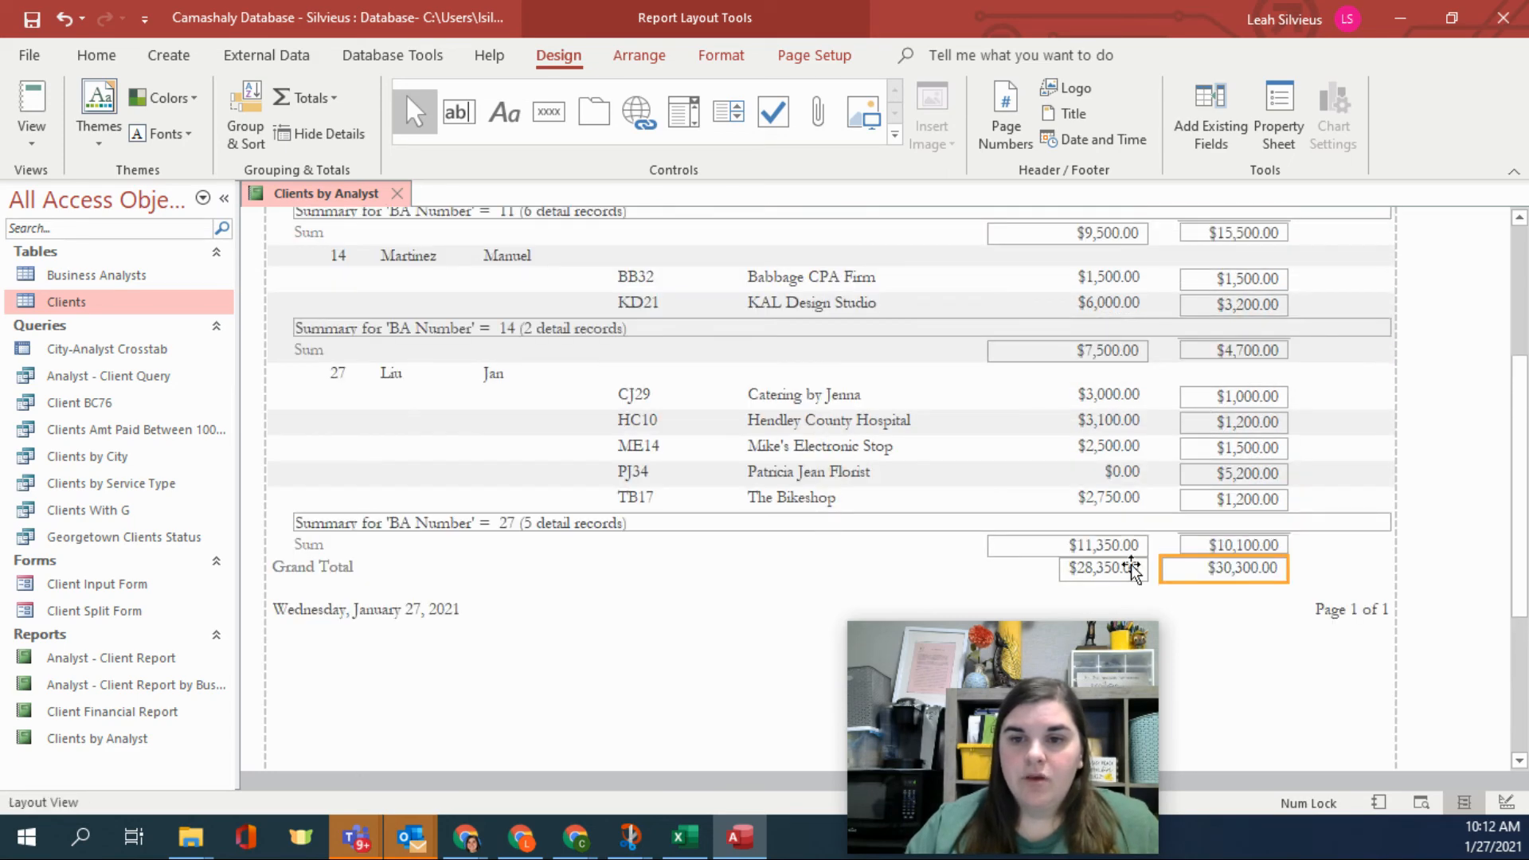
# Widen the group Sum label and change its text to Total for BA 27.
pyautogui.scroll(5, 1194, 577)
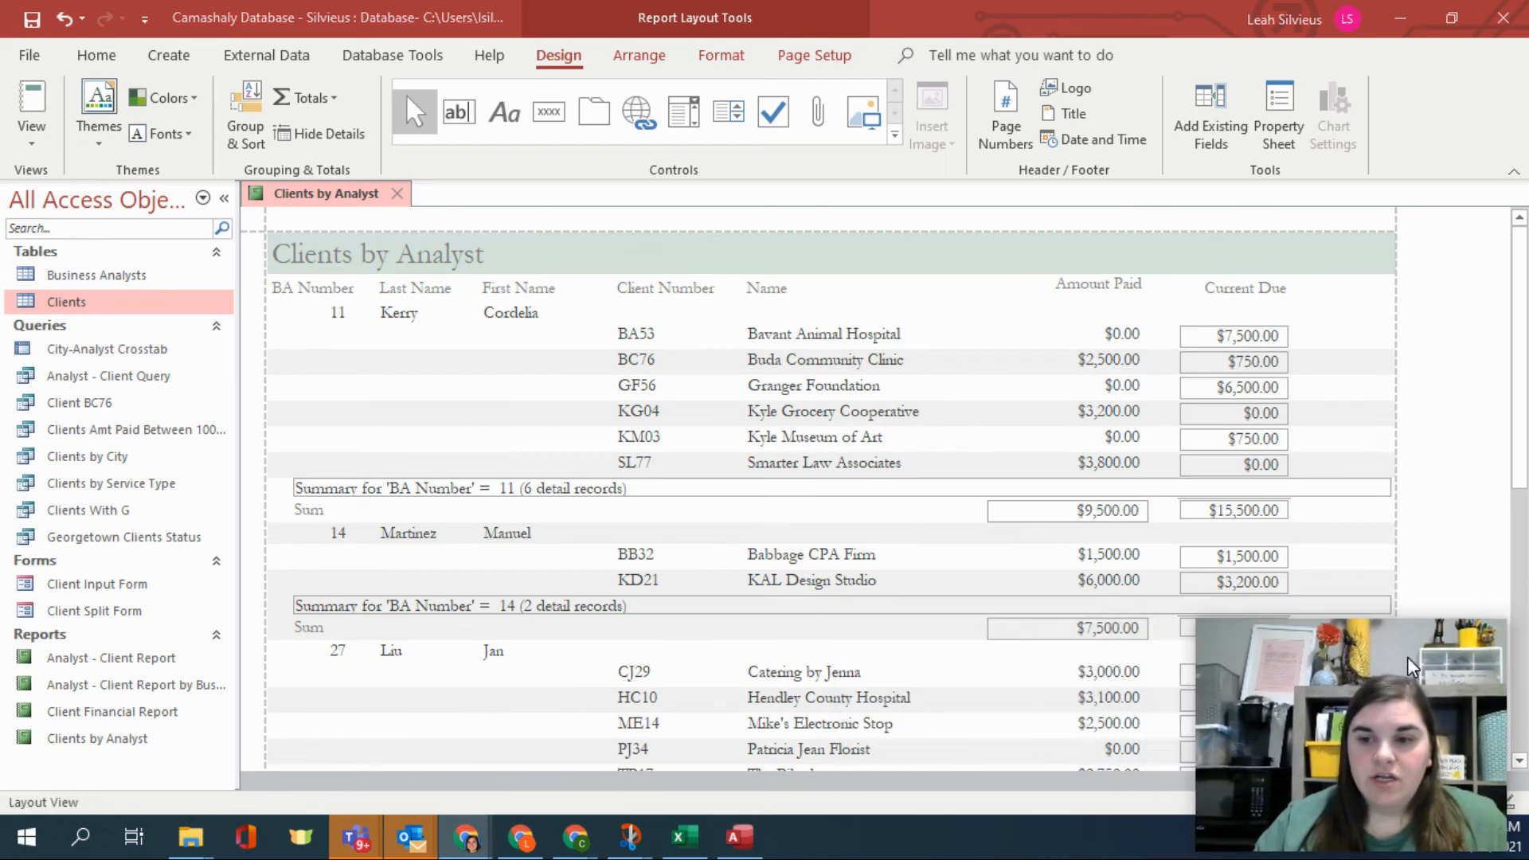
pyautogui.scroll(-1, 766, 459)
pyautogui.scroll(-3, 766, 459)
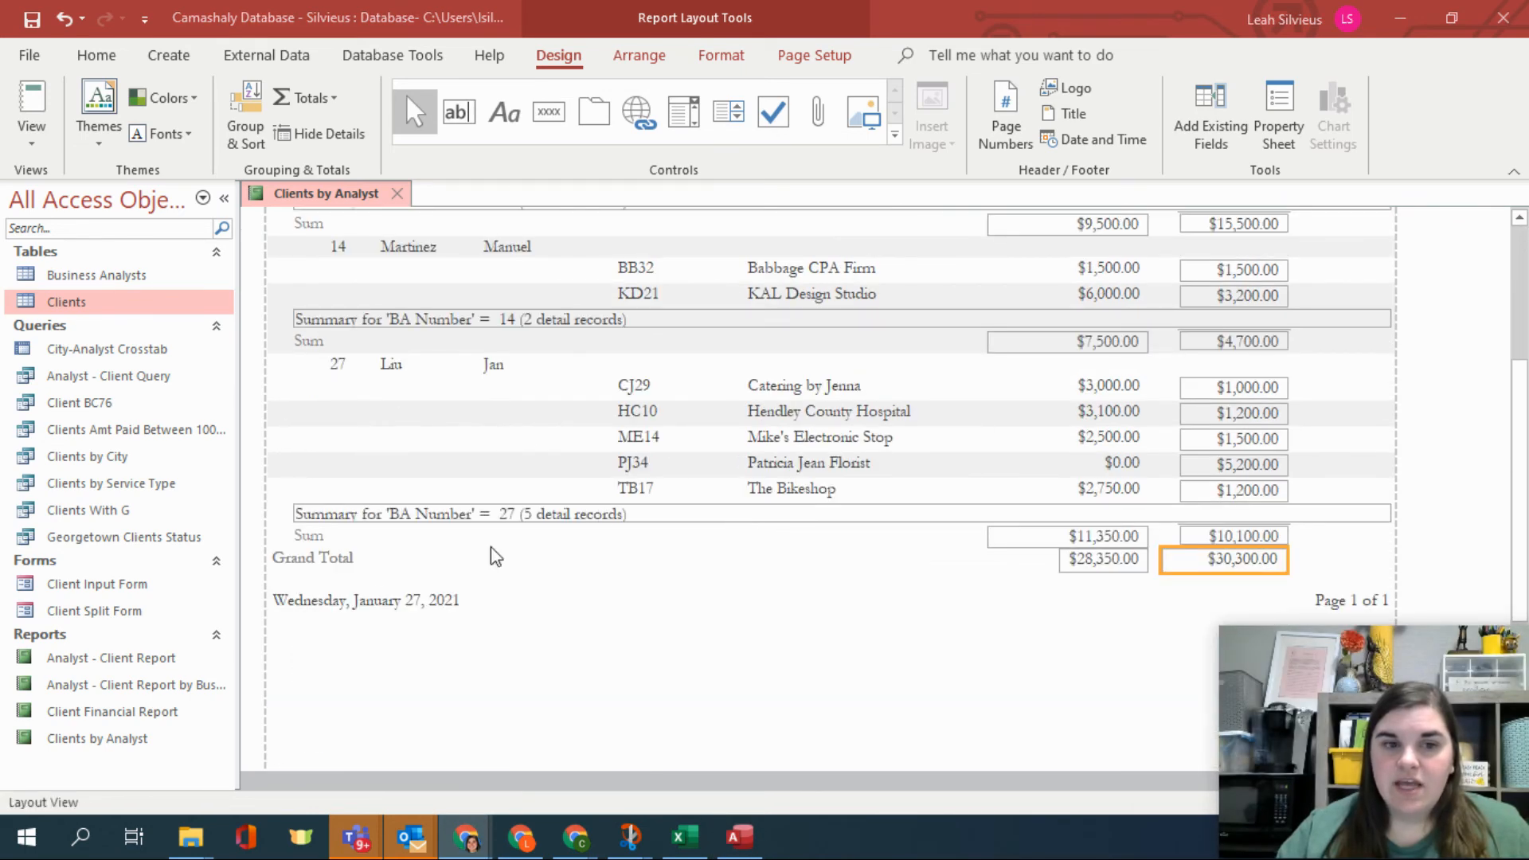
pyautogui.click(307, 535)
pyautogui.moveTo(327, 531); pyautogui.dragTo(353, 532)
pyautogui.doubleClick(320, 538)
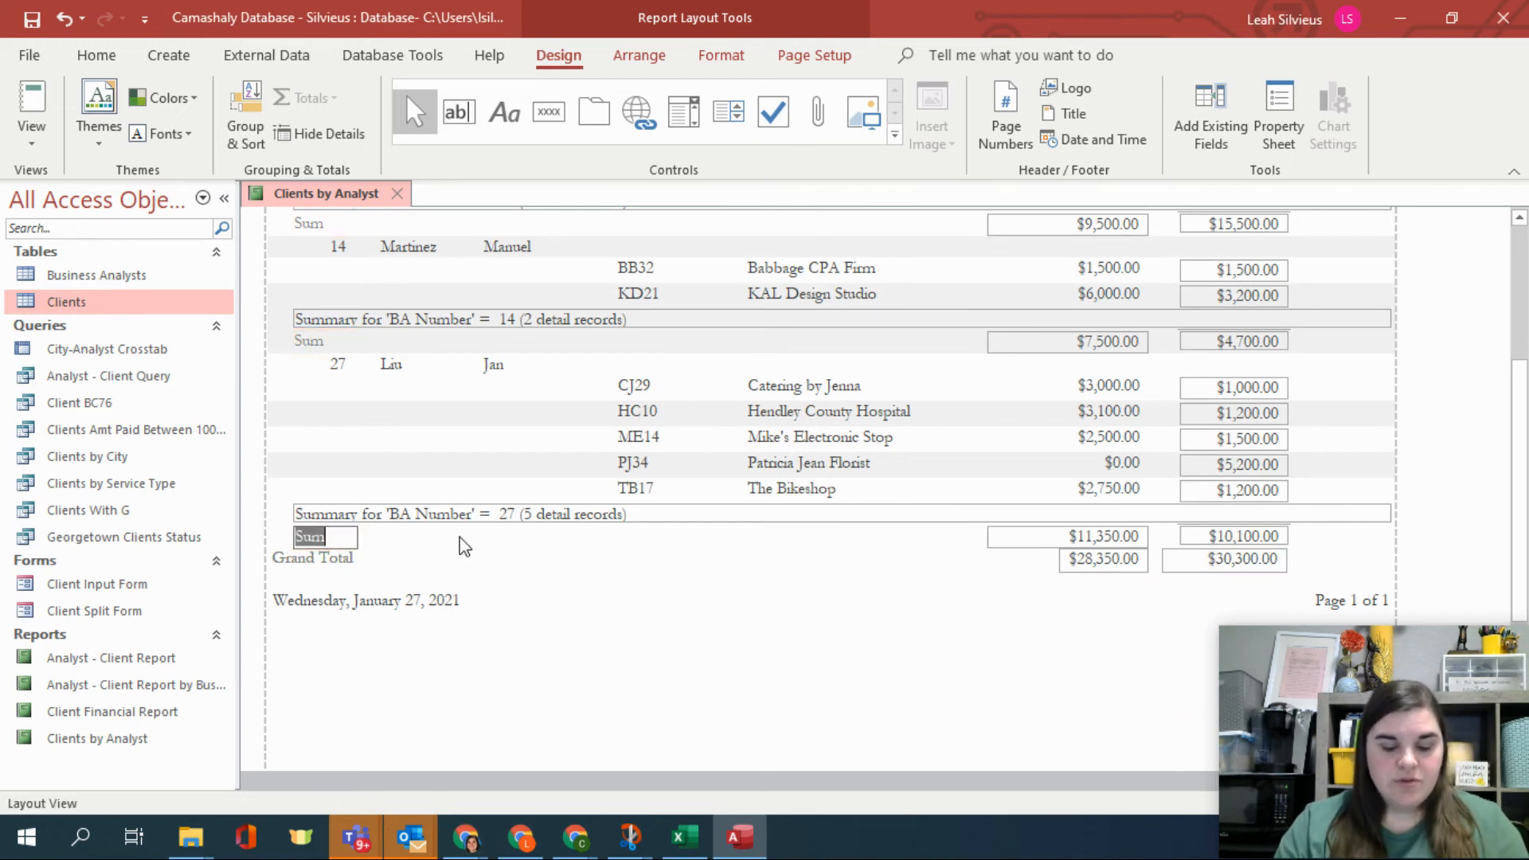
pyautogui.write('Total for BA 27')
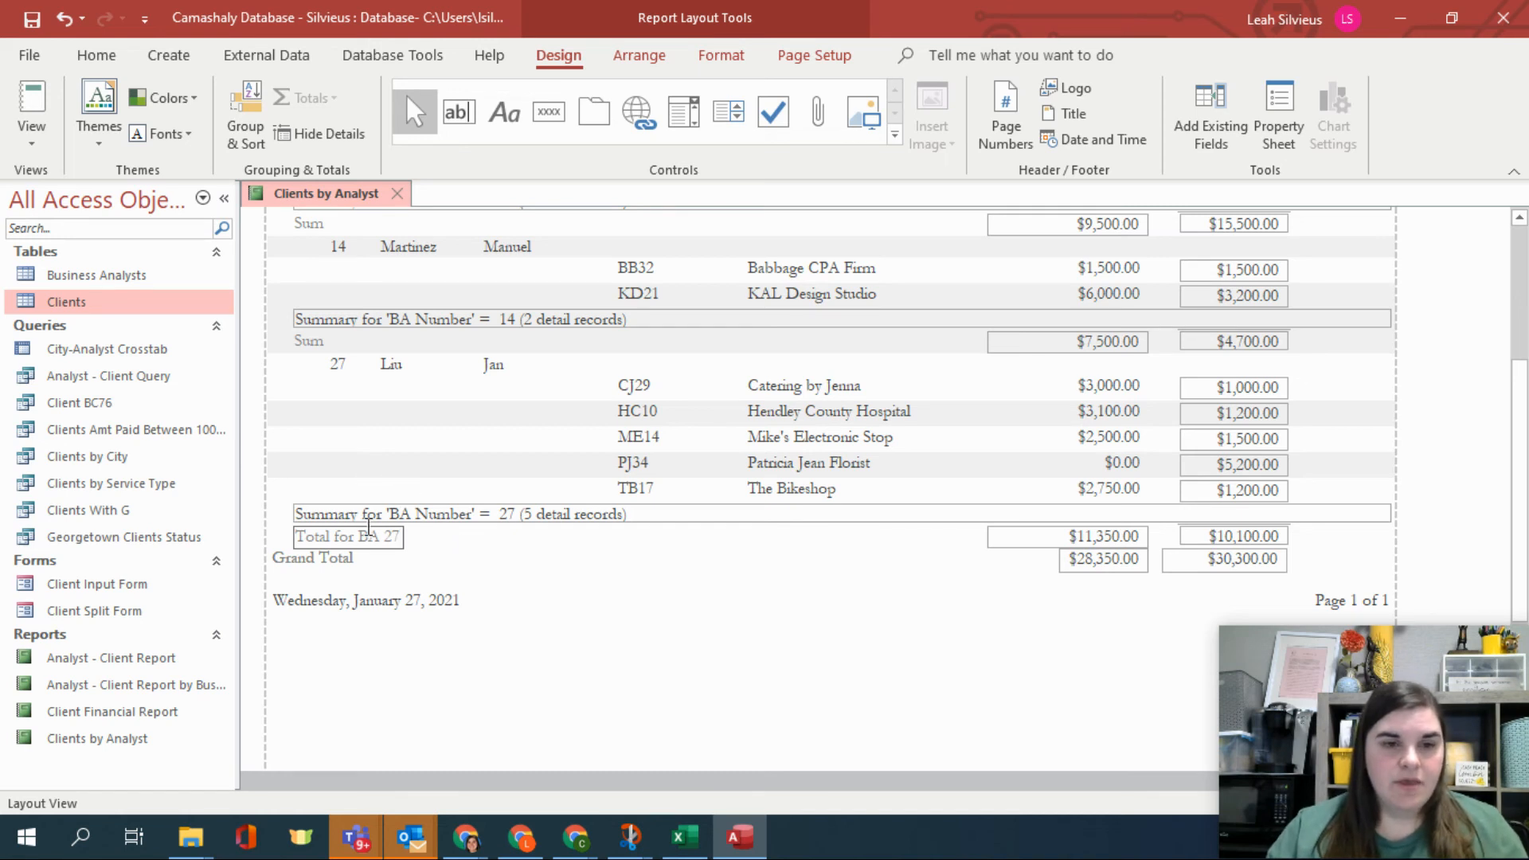
pyautogui.moveTo(398, 540); pyautogui.dragTo(244, 537)
# Edit the group total label's text to read Total for BA.
pyautogui.click(323, 348)
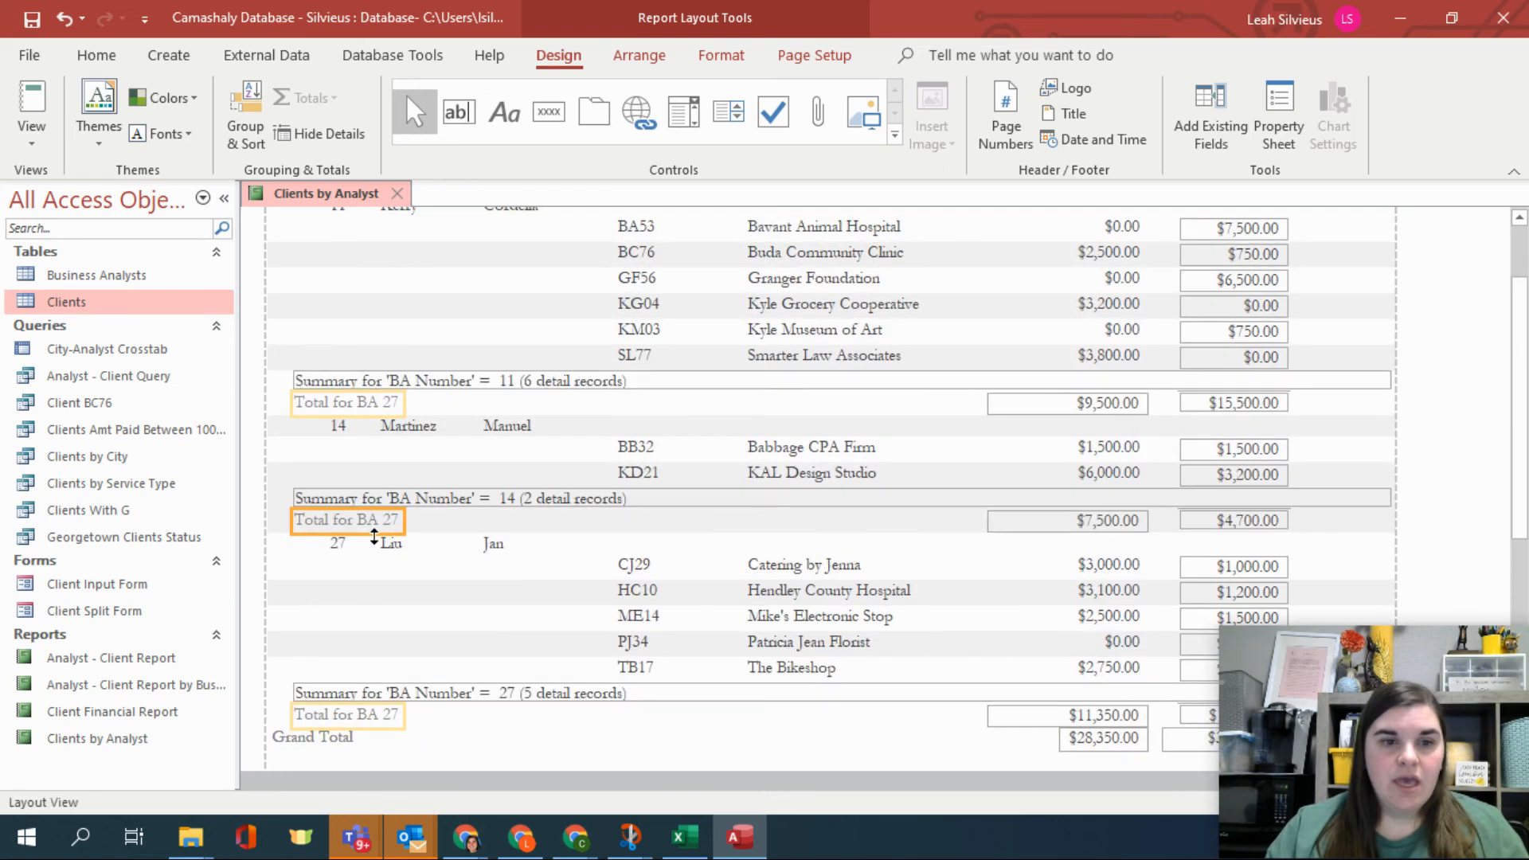
pyautogui.click(385, 715)
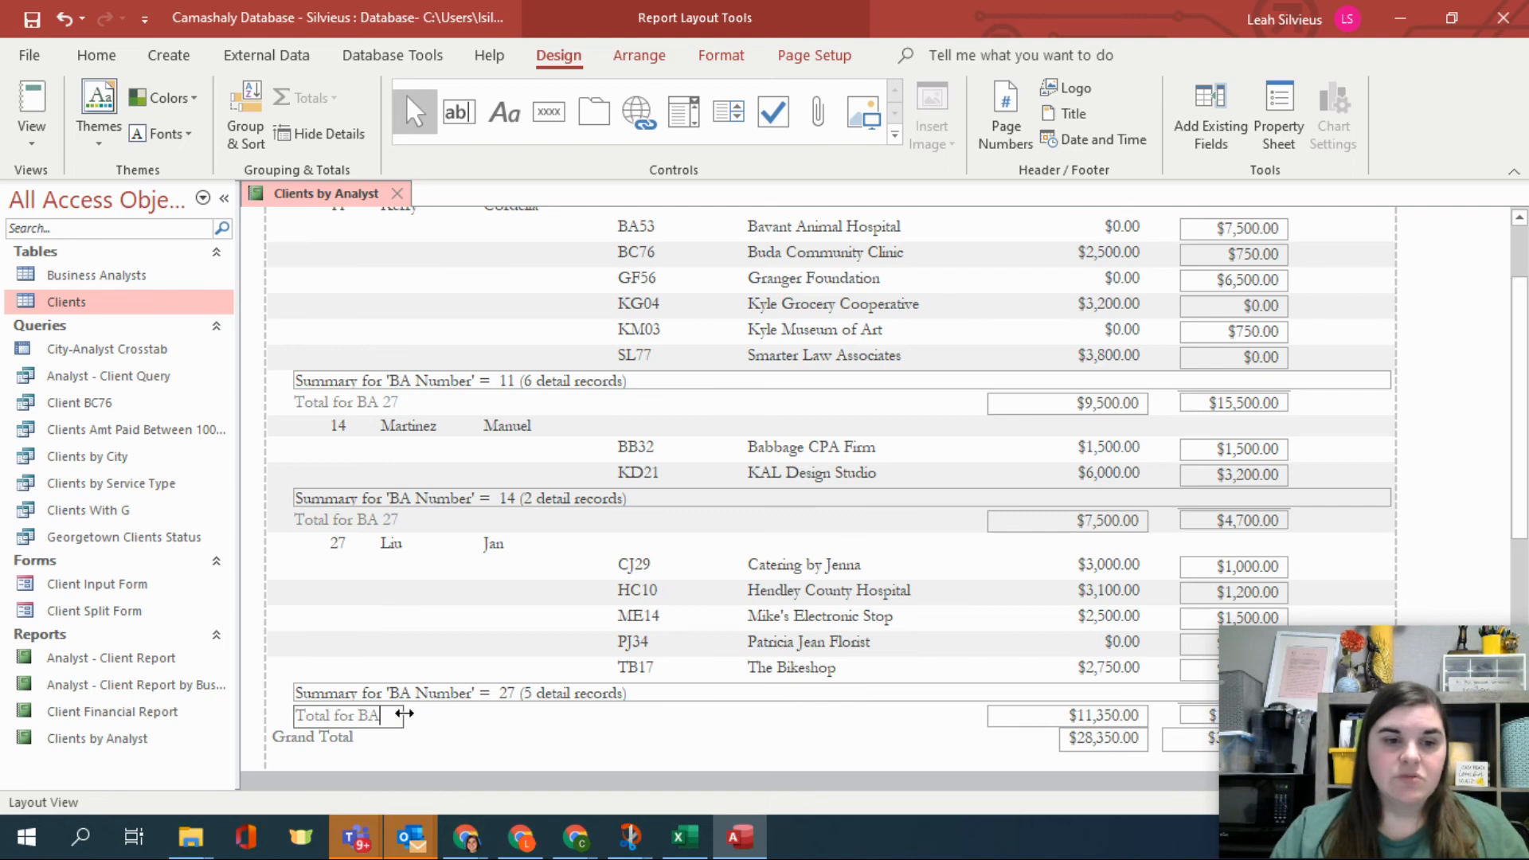
pyautogui.click(411, 747)
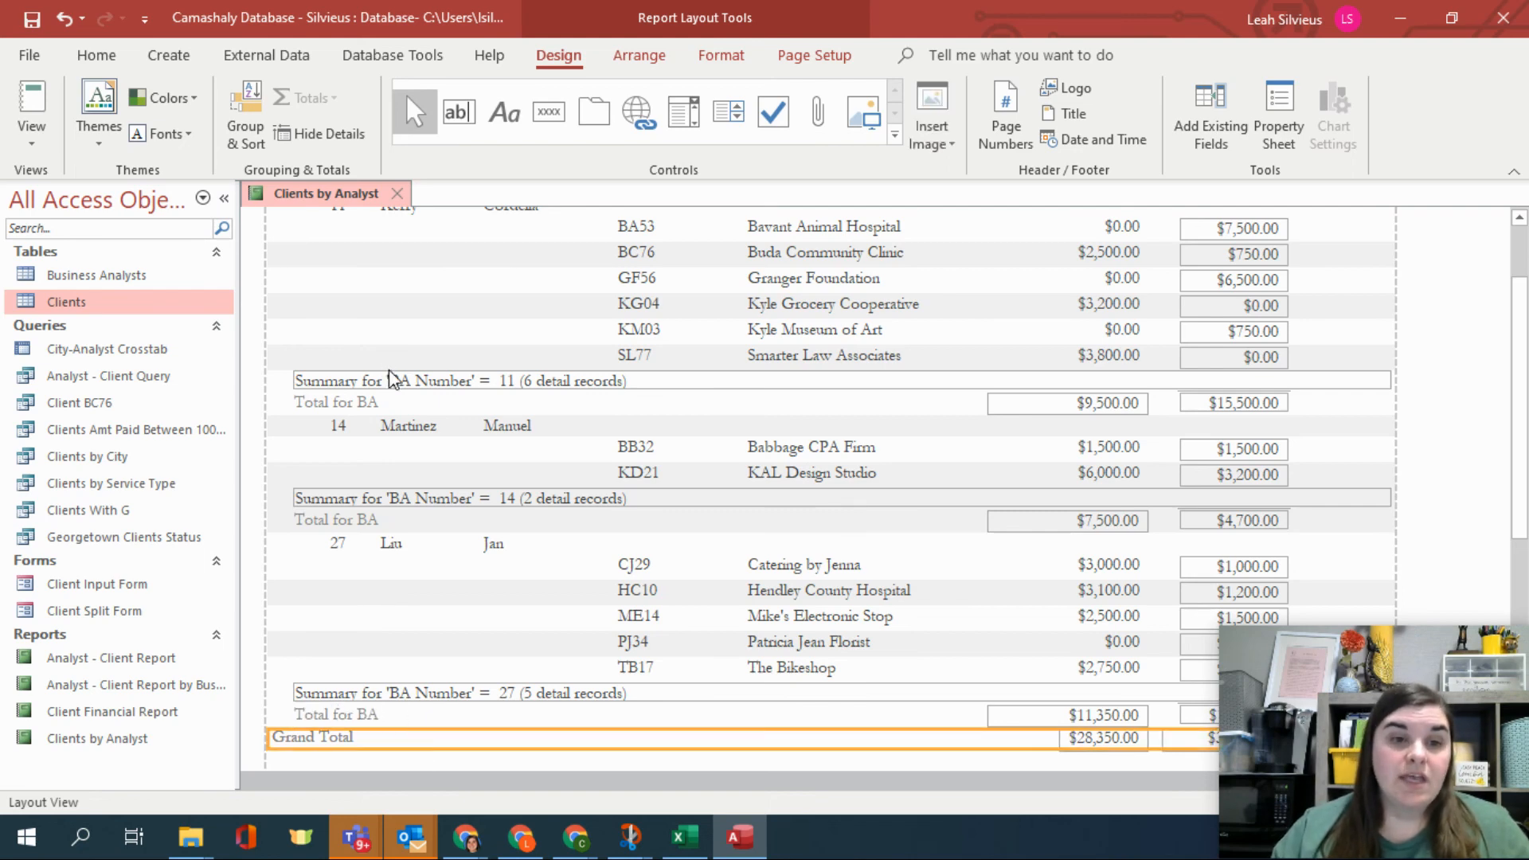
# Move the Total for BA label beside the group Amount Paid total.
pyautogui.scroll(-5, 445, 509)
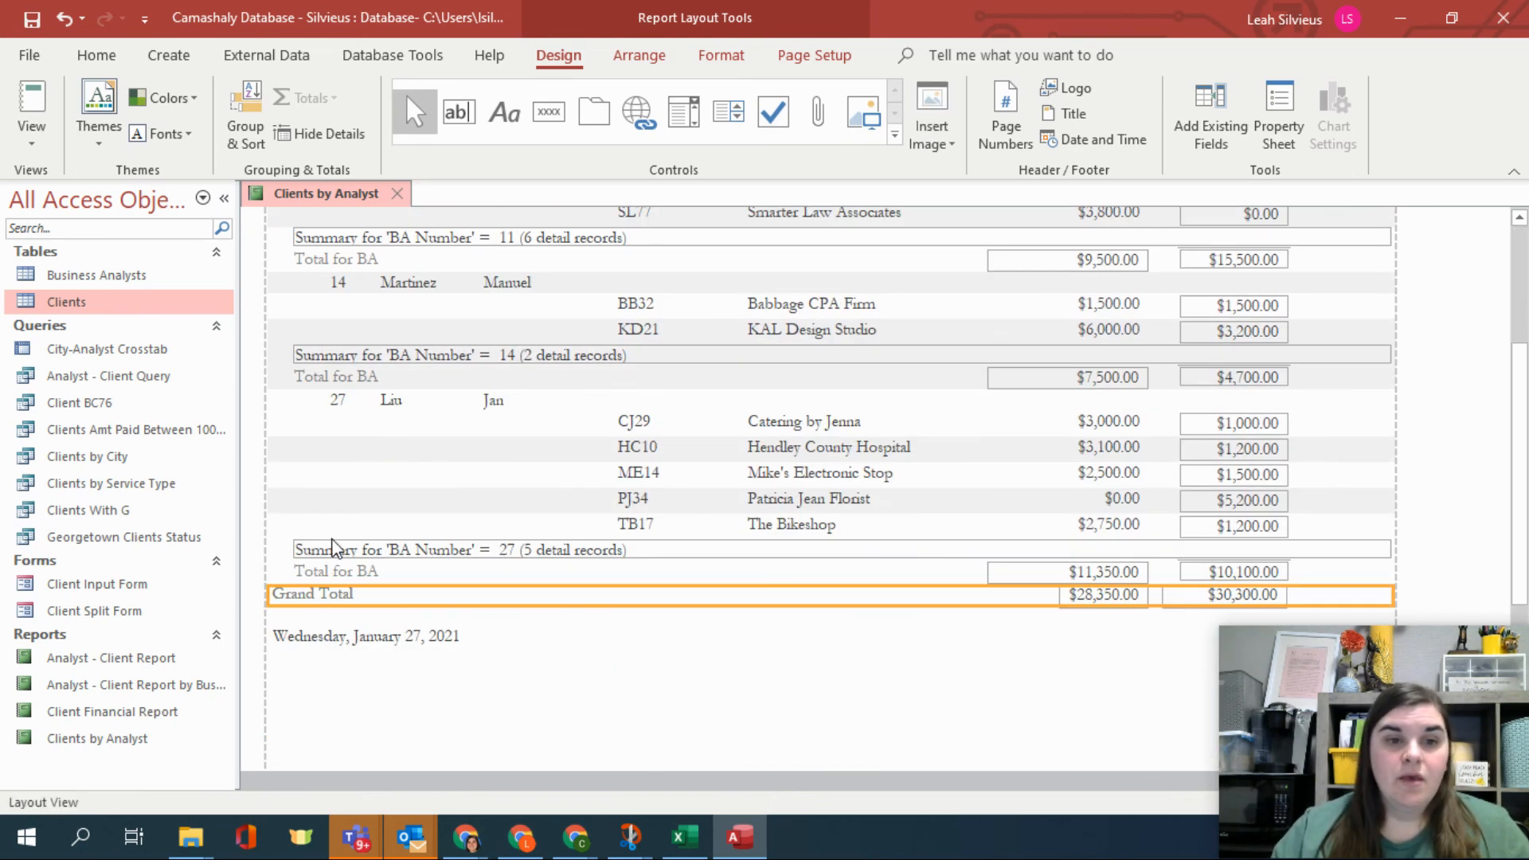
pyautogui.click(328, 571)
pyautogui.moveTo(340, 577); pyautogui.dragTo(915, 573)
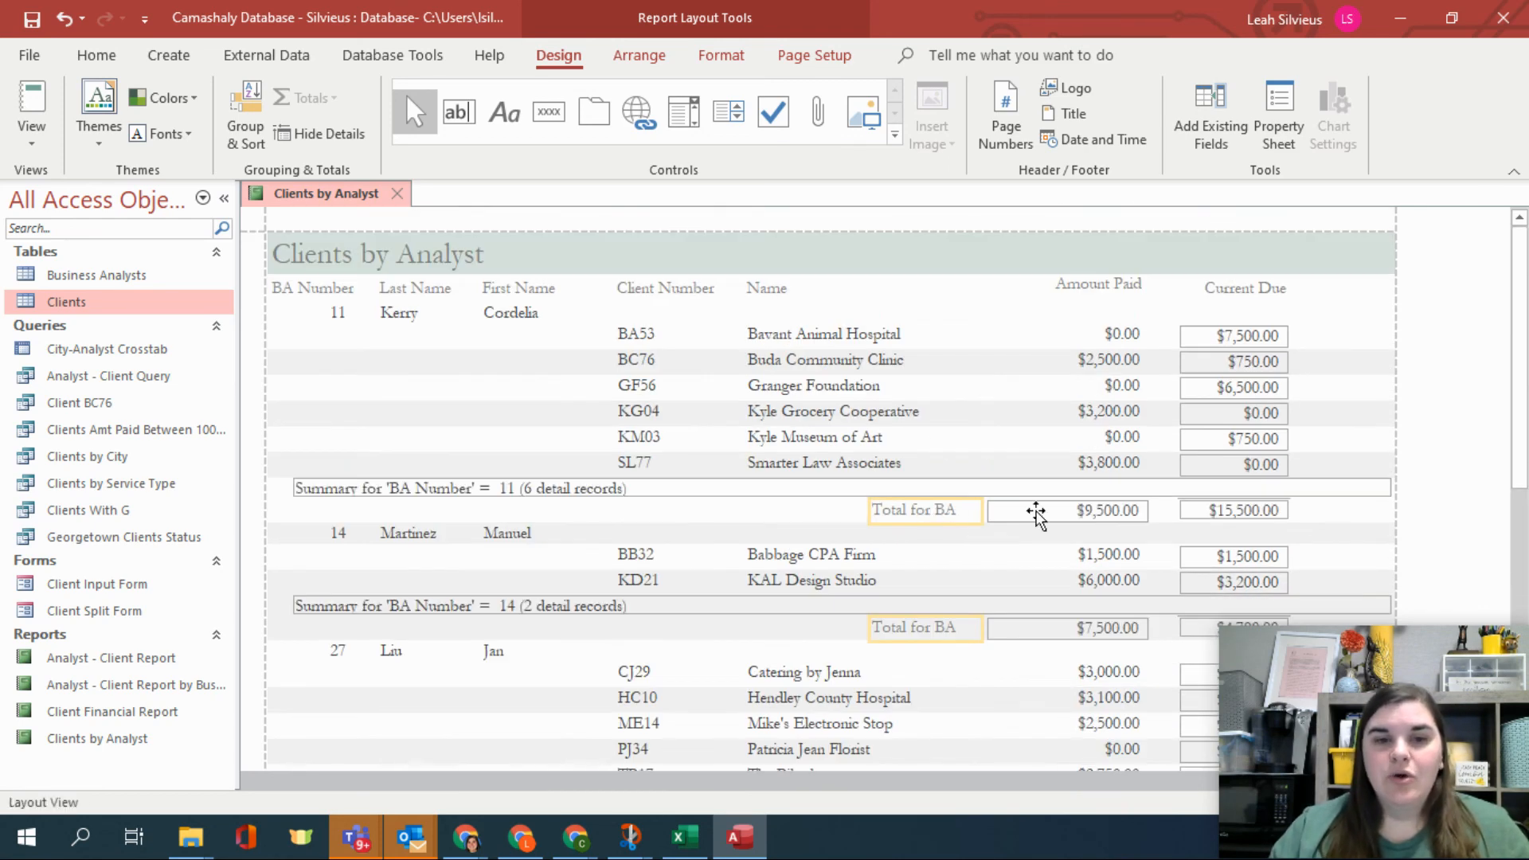
pyautogui.scroll(-3, 921, 505)
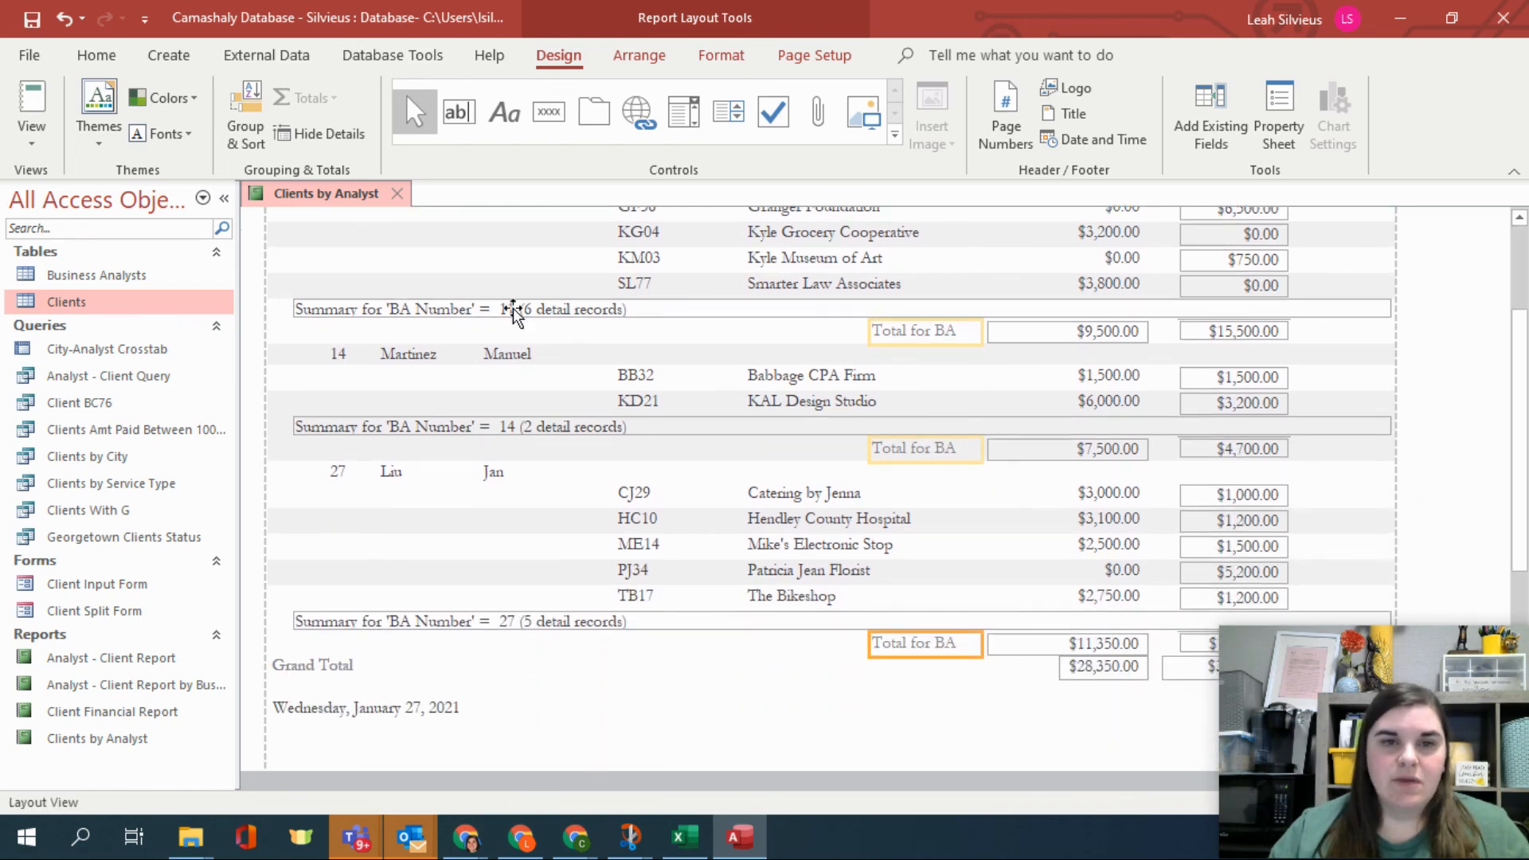
pyautogui.scroll(3, 833, 635)
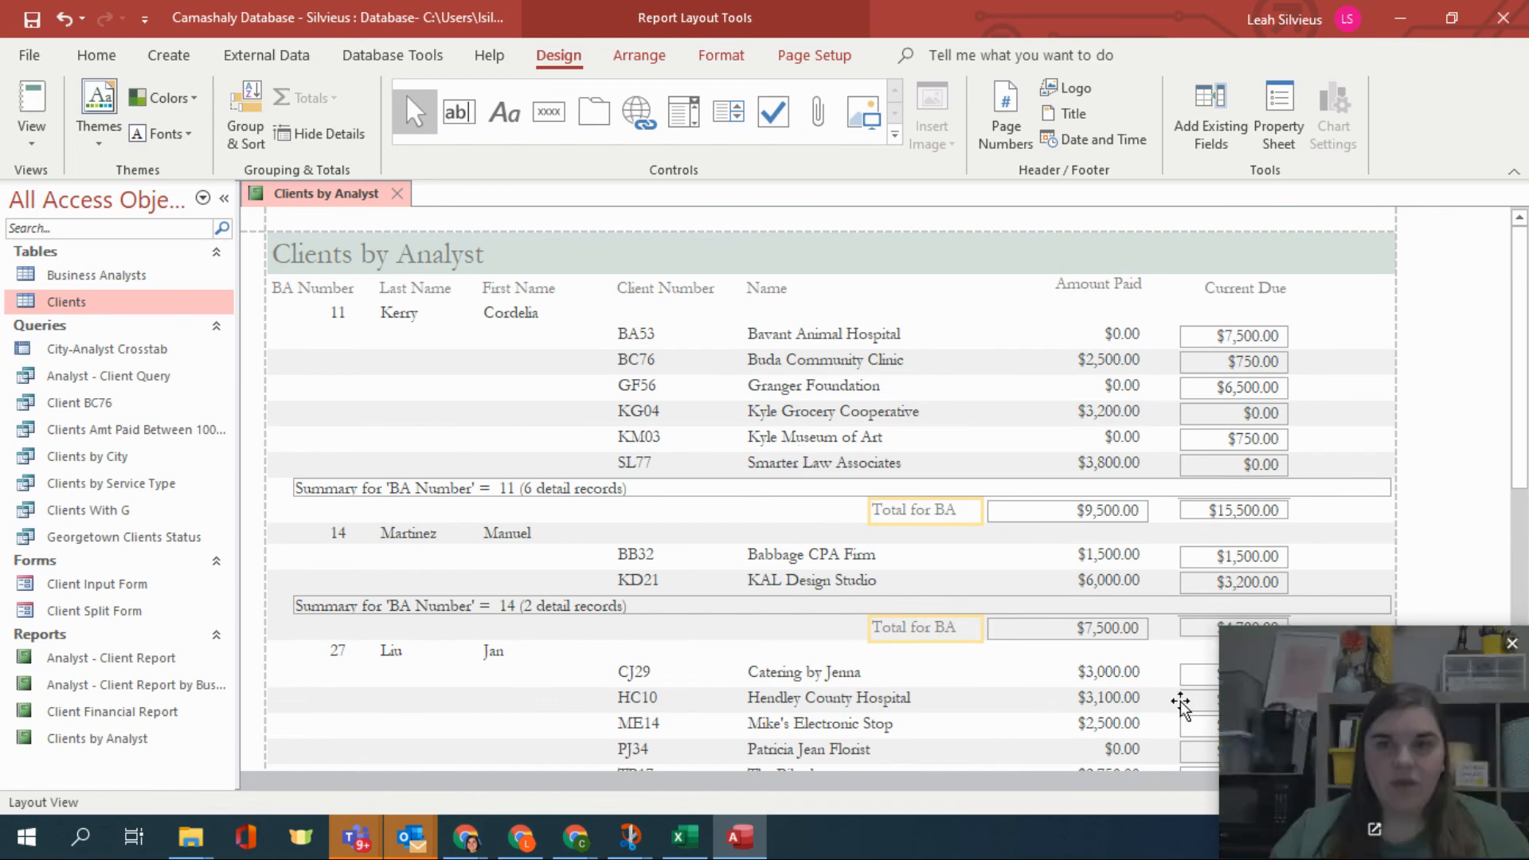
# Switch the Clients by Analyst report to Report View, review it, and save the report.
pyautogui.click(32, 108)
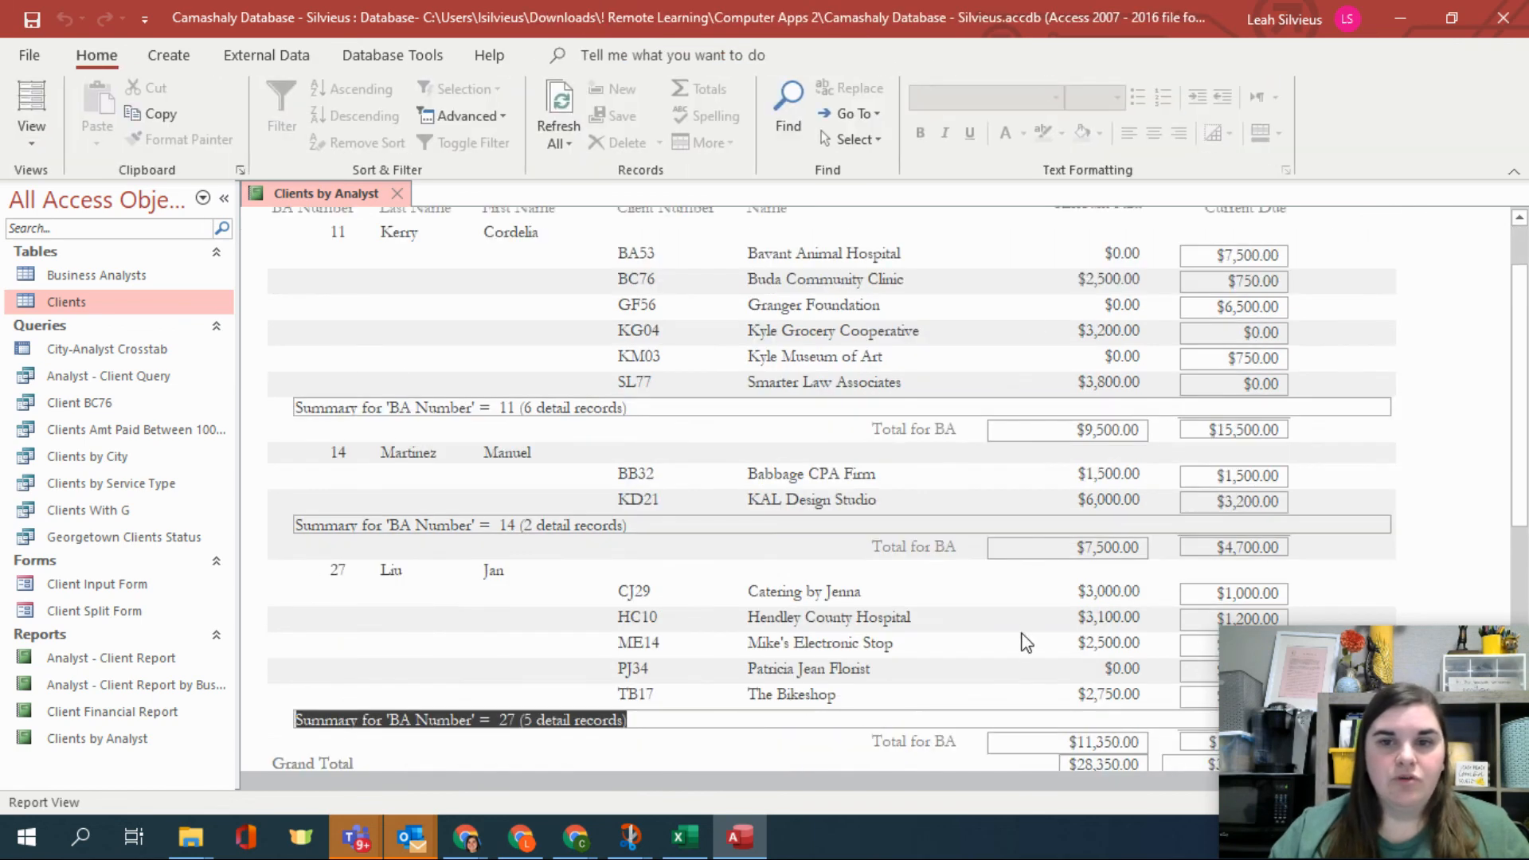
pyautogui.scroll(-5, 1041, 649)
pyautogui.scroll(5, 1039, 647)
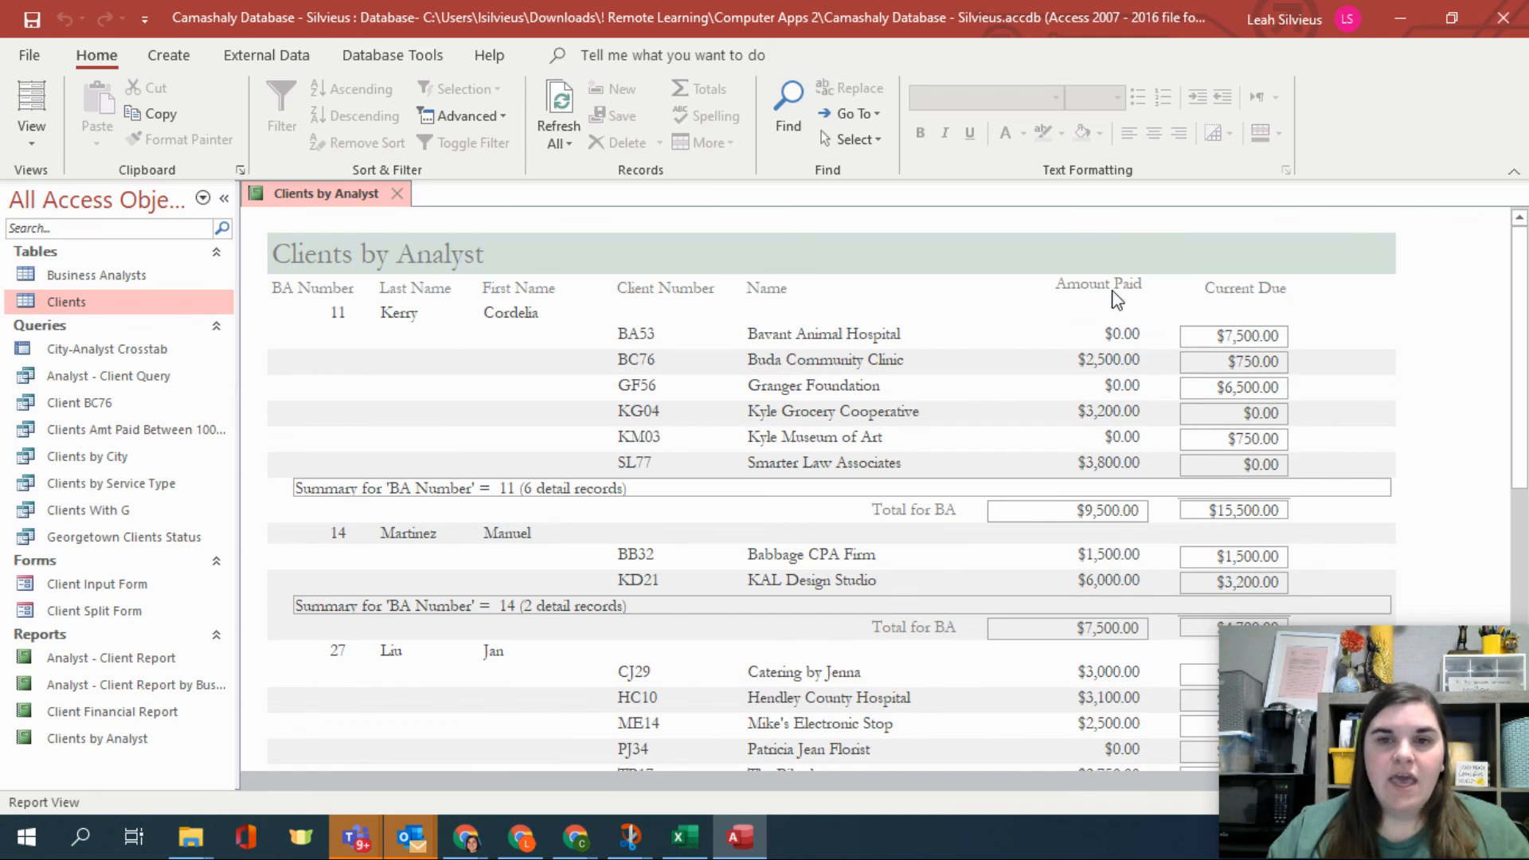
pyautogui.rightClick(312, 182)
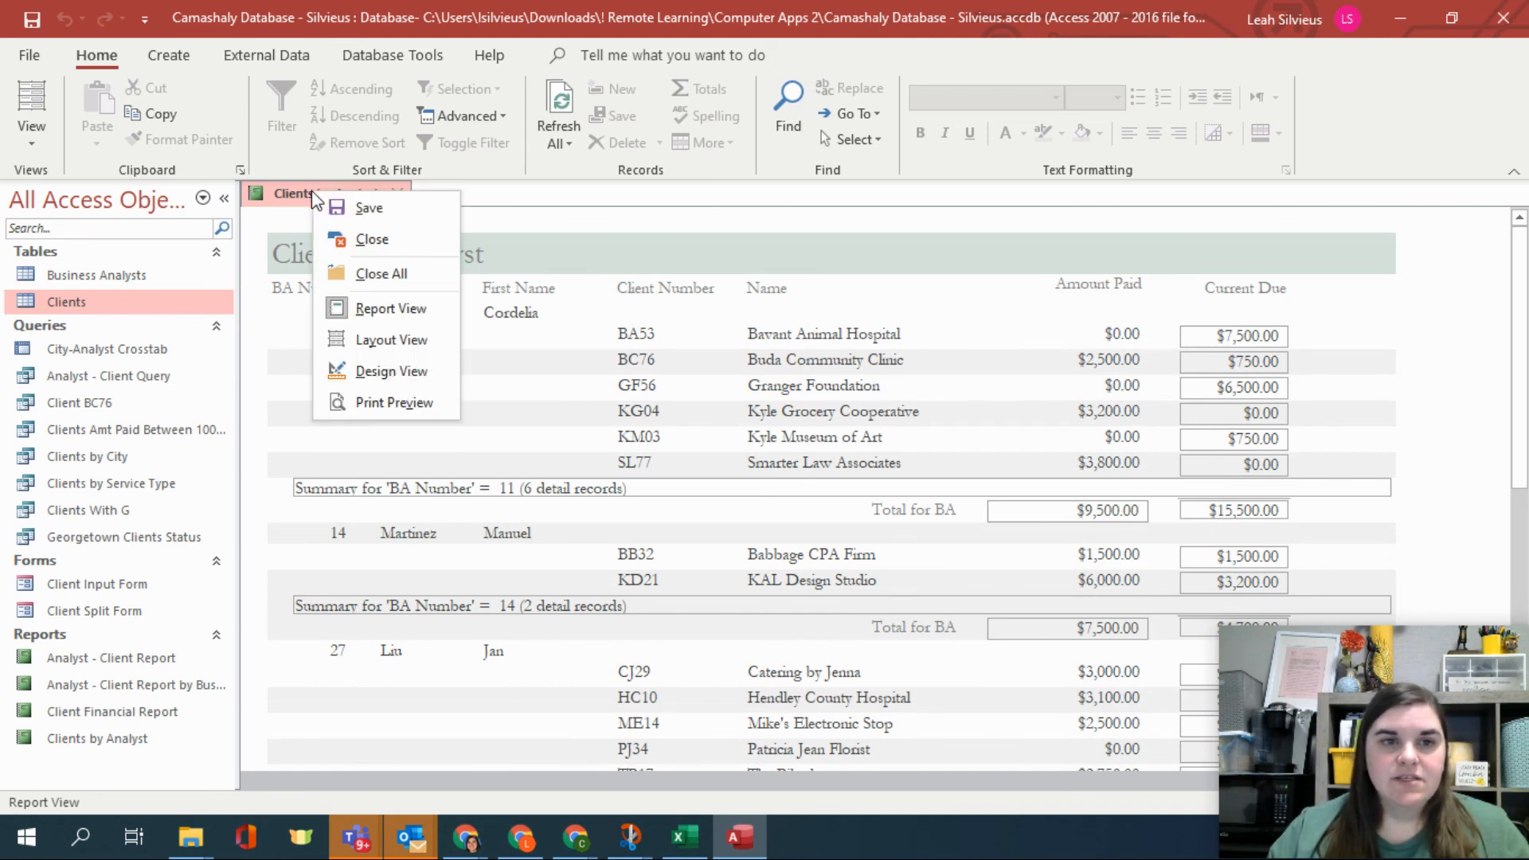
pyautogui.click(394, 215)
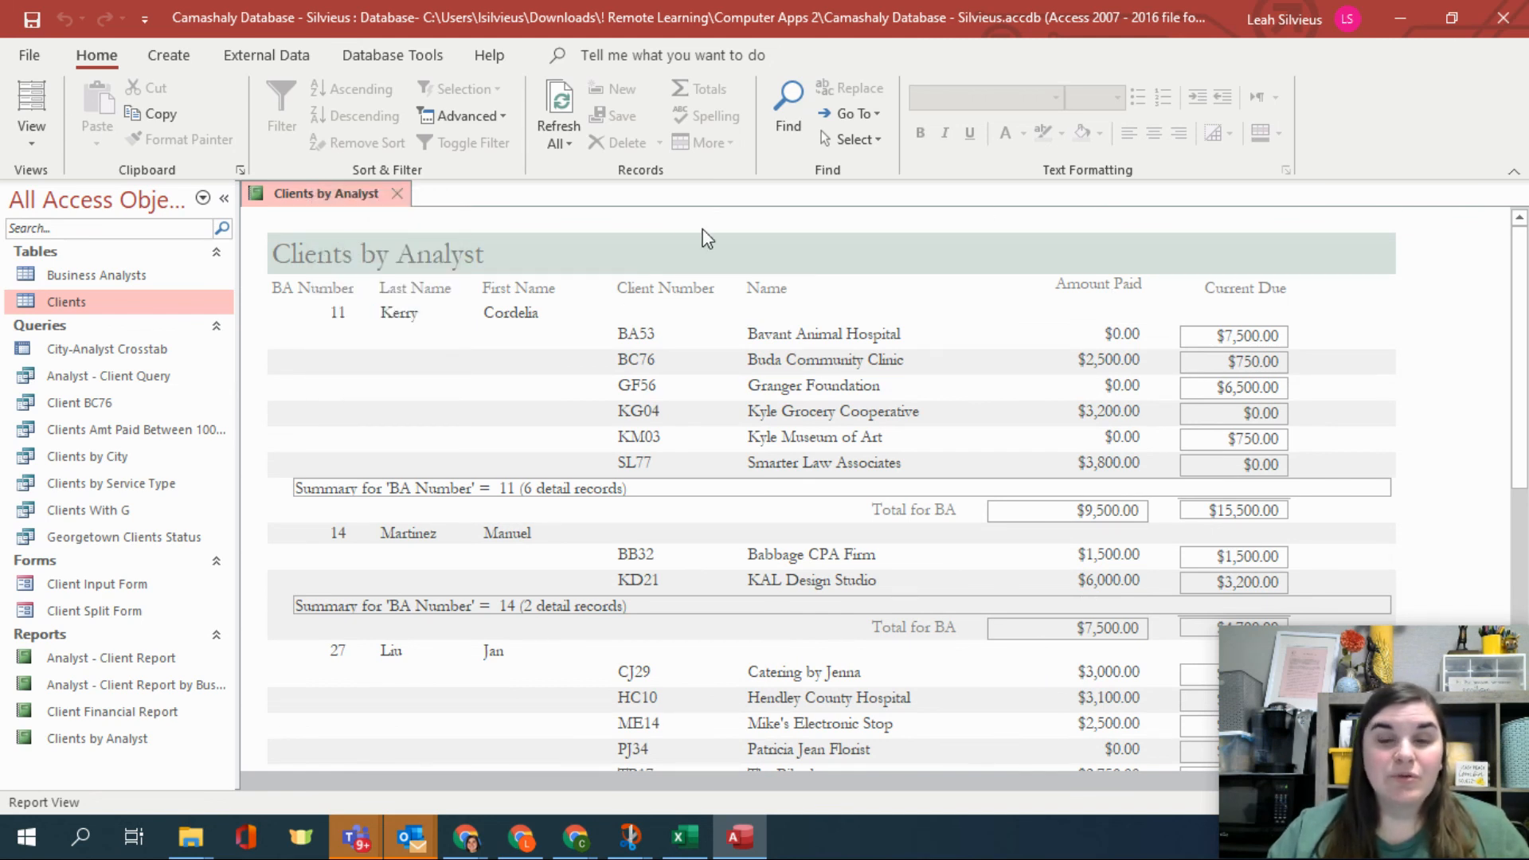